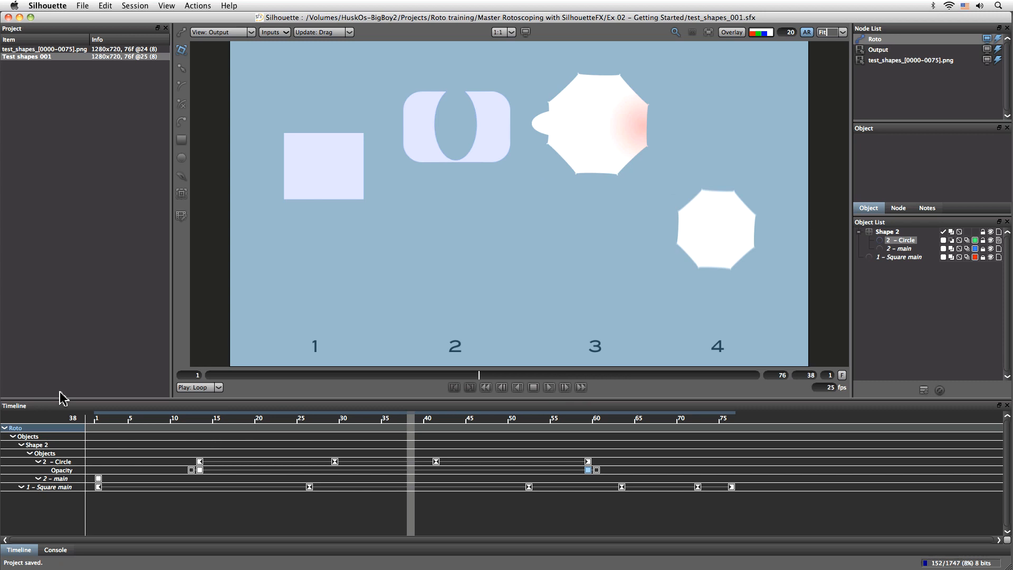
- Collapse the Shape 2 layer and lock it against editing
{"action": "left_click", "coordinate": [860, 233]}
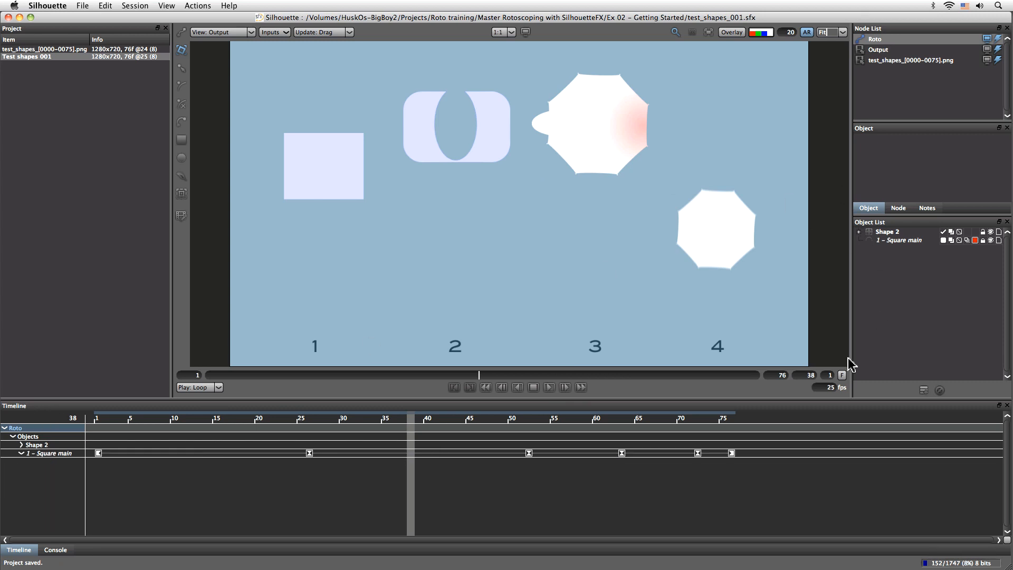
{"action": "left_click", "coordinate": [984, 241]}
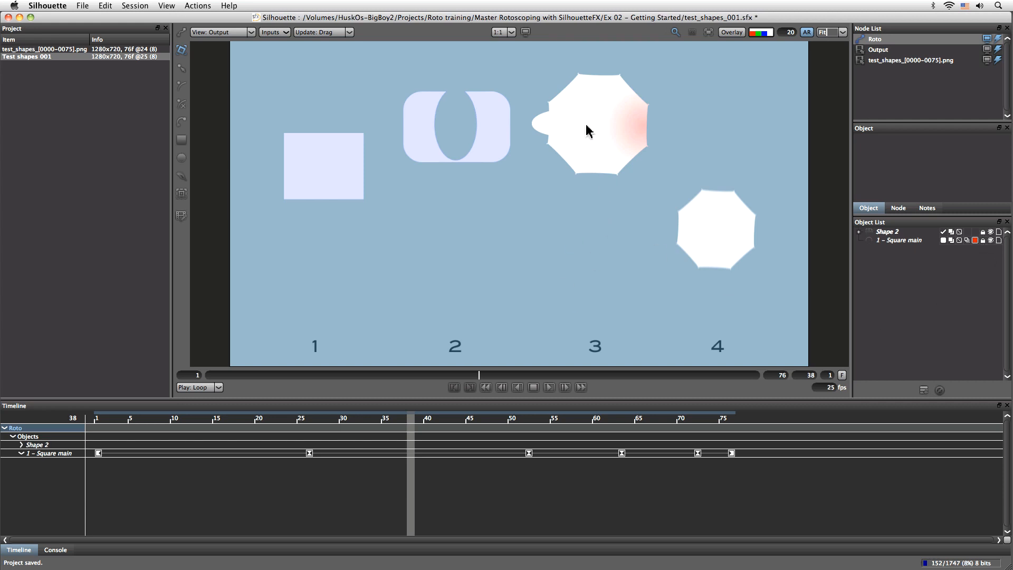
- Play the clip to study the motion of shape 3, and return to frame 1
{"action": "left_click", "coordinate": [550, 388]}
{"action": "left_click_drag", "start_coordinate": [411, 424], "coordinate": [96, 410]}
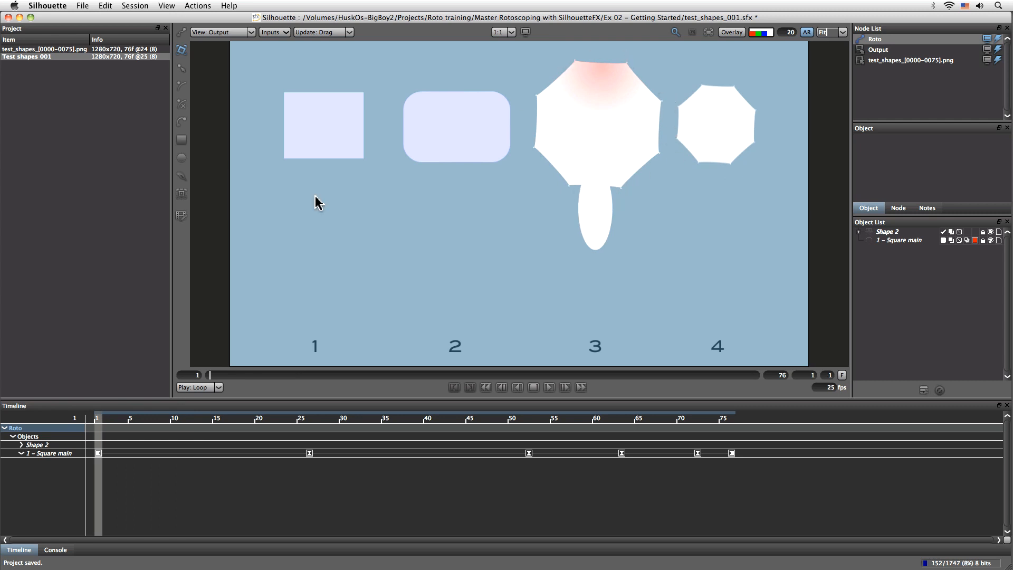
- Activate the Bezier shape tool, and turn on the overlay and the magnifier inset close to the large octagon's upper-left corner
{"action": "left_click", "coordinate": [180, 122]}
{"action": "scroll", "coordinate": [586, 157], "scroll_direction": "up", "scroll_amount": 3}
{"action": "left_click_drag", "start_coordinate": [591, 113], "coordinate": [597, 214]}
{"action": "scroll", "coordinate": [555, 208], "scroll_direction": "up", "scroll_amount": 1}
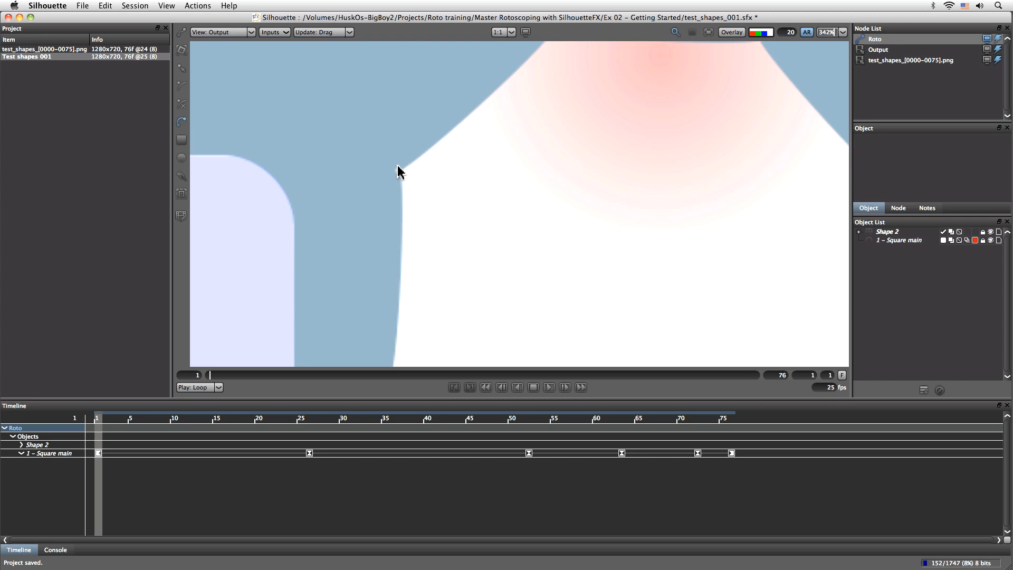
{"action": "left_click", "coordinate": [731, 33]}
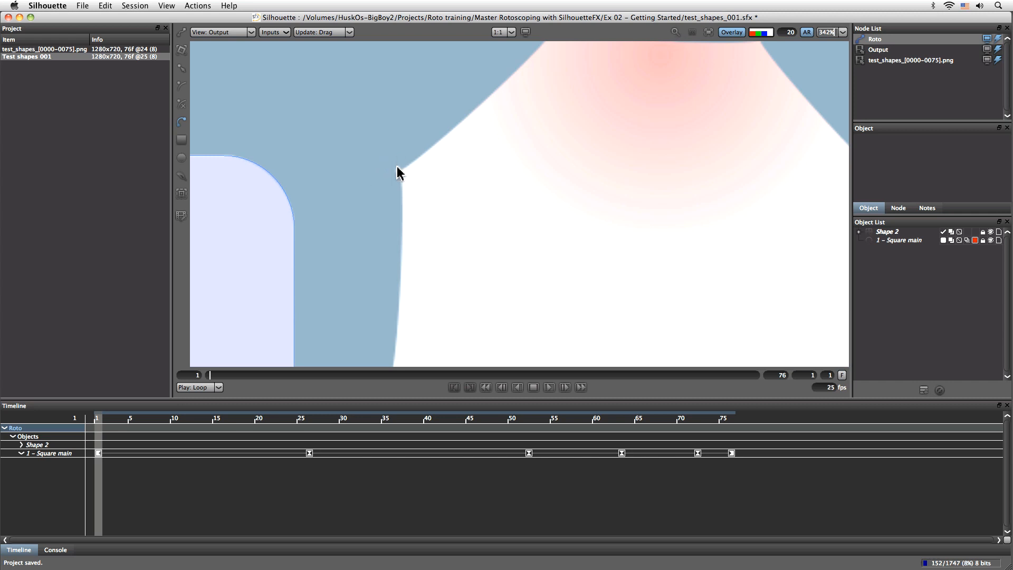
{"action": "left_click", "coordinate": [675, 32]}
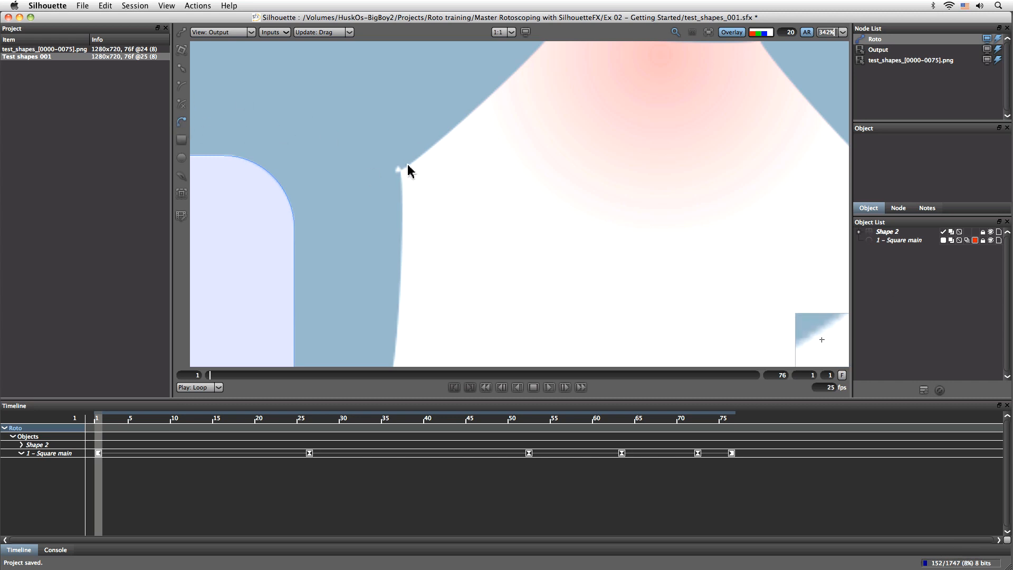
- Add a new layer named Shape 3 to the roto objects and select it
{"action": "left_click", "coordinate": [913, 257]}
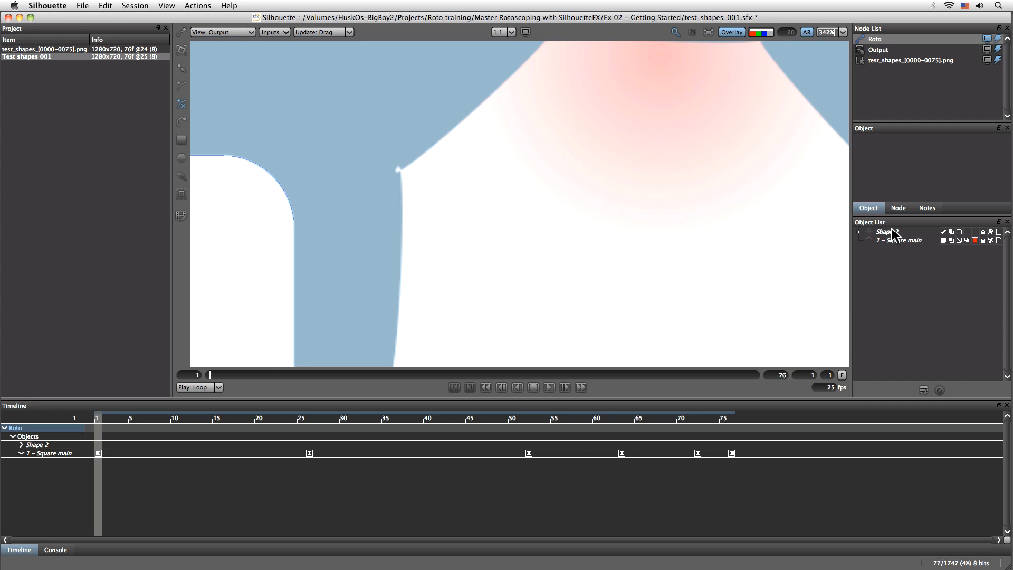
{"action": "left_click", "coordinate": [924, 390]}
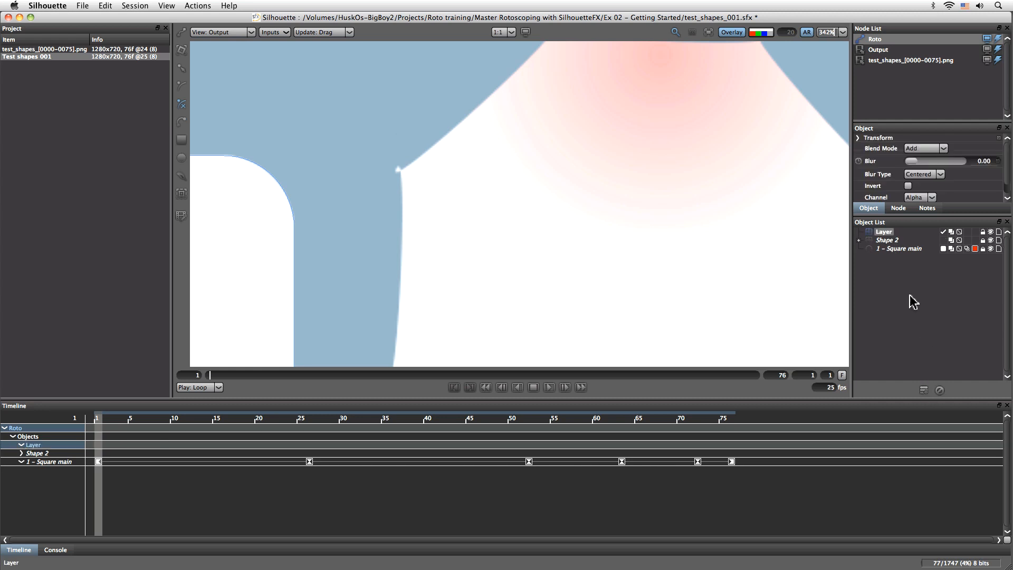
{"action": "double_click", "coordinate": [884, 232]}
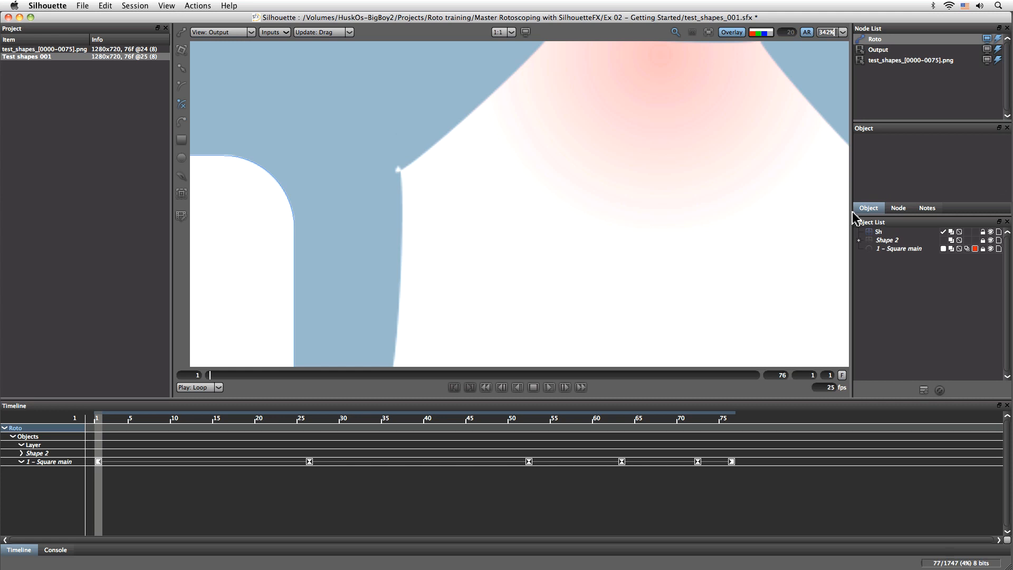
{"action": "key", "text": "Return"}
{"action": "scroll", "coordinate": [687, 255], "scroll_direction": "down", "scroll_amount": 2}
{"action": "left_click_drag", "start_coordinate": [709, 331], "coordinate": [544, 225]}
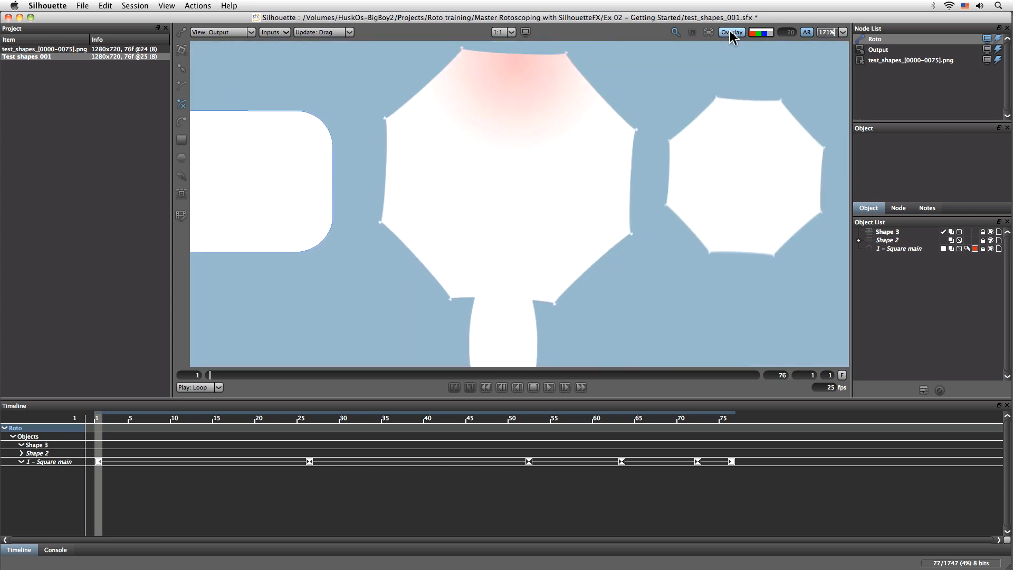
{"action": "left_click", "coordinate": [884, 232]}
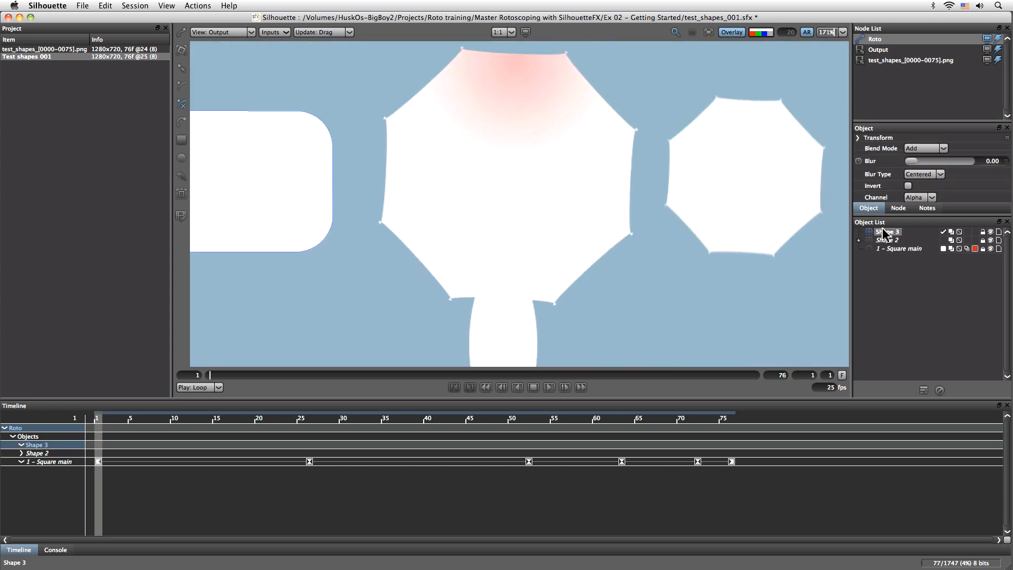
- Start a Bezier outline on the large octagon, placing points at its upper-left corner and the left end of its top edge
{"action": "left_click", "coordinate": [770, 37]}
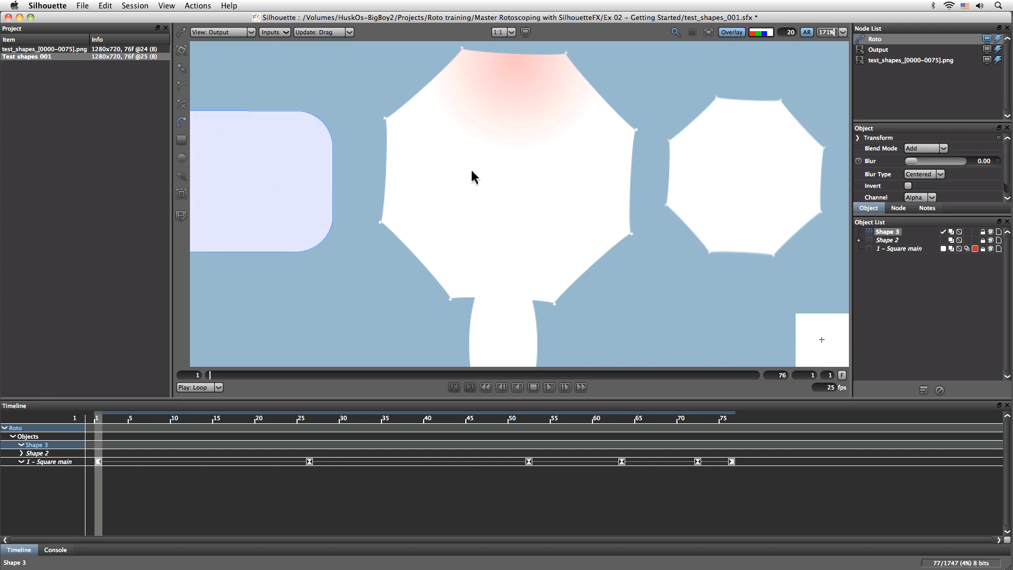
{"action": "scroll", "coordinate": [471, 181], "scroll_direction": "up", "scroll_amount": 3}
{"action": "left_click_drag", "start_coordinate": [499, 134], "coordinate": [517, 294]}
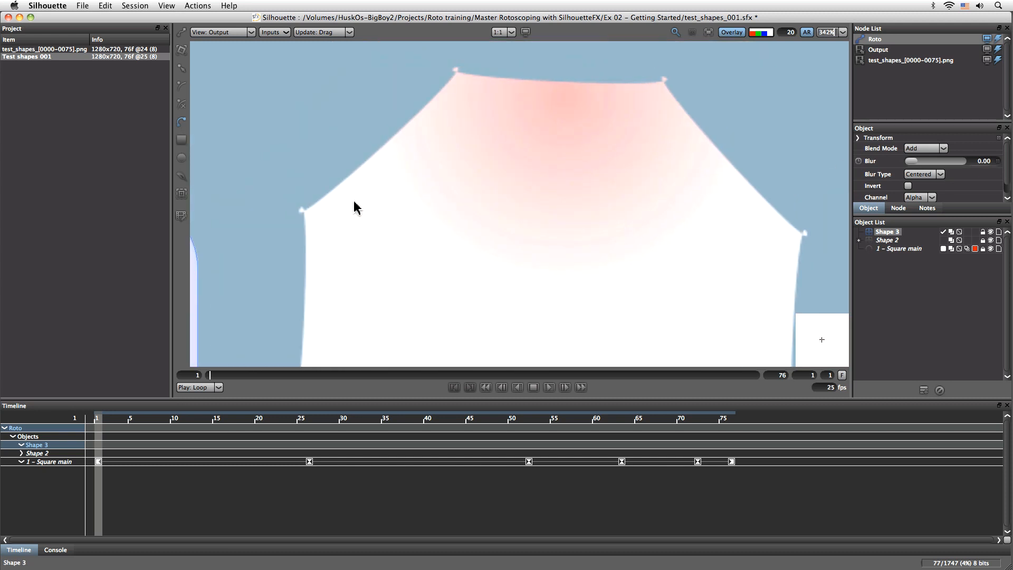
{"action": "left_click", "coordinate": [301, 207]}
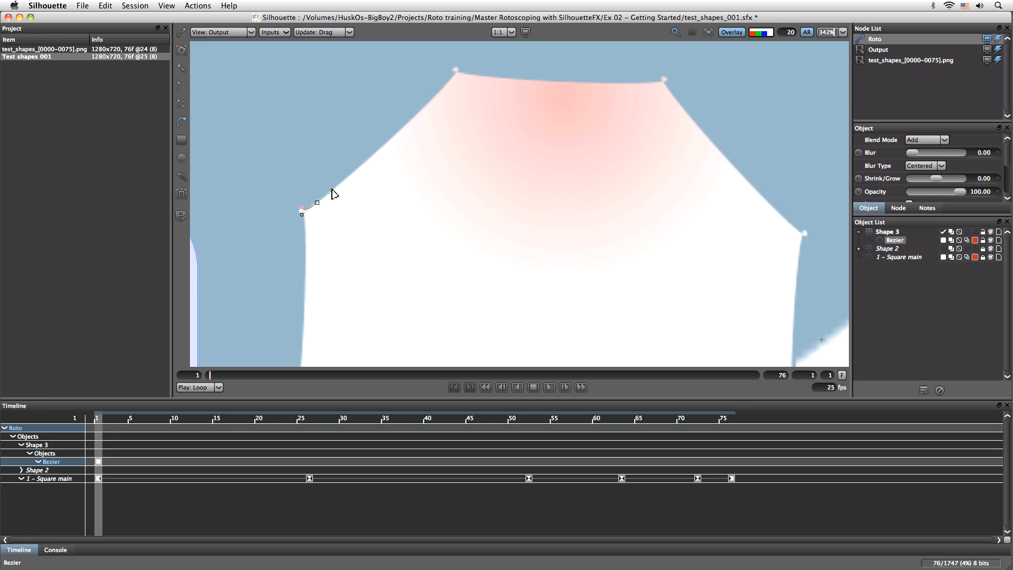
{"action": "mouse_move", "coordinate": [456, 74]}
{"action": "left_mouse_down"}
{"action": "mouse_move", "coordinate": [471, 51]}
{"action": "mouse_move", "coordinate": [456, 72]}
{"action": "left_mouse_up"}
{"action": "left_click", "coordinate": [457, 68]}
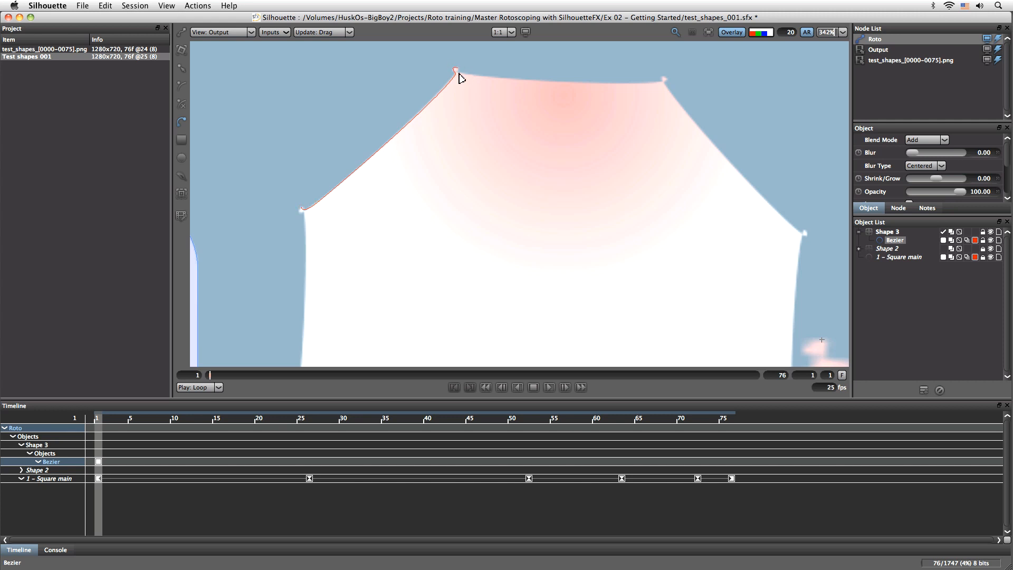
{"action": "left_click_drag", "start_coordinate": [458, 75], "coordinate": [477, 75]}
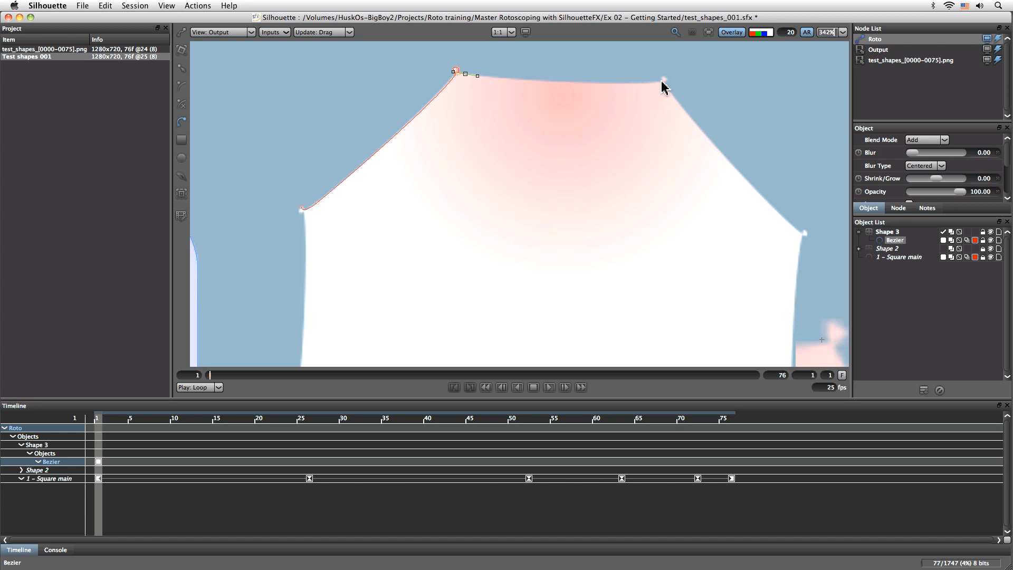
- Continue the Bezier outline with points at the right end of the octagon's top edge and at its upper-right corner
{"action": "left_click_drag", "start_coordinate": [663, 83], "coordinate": [698, 76]}
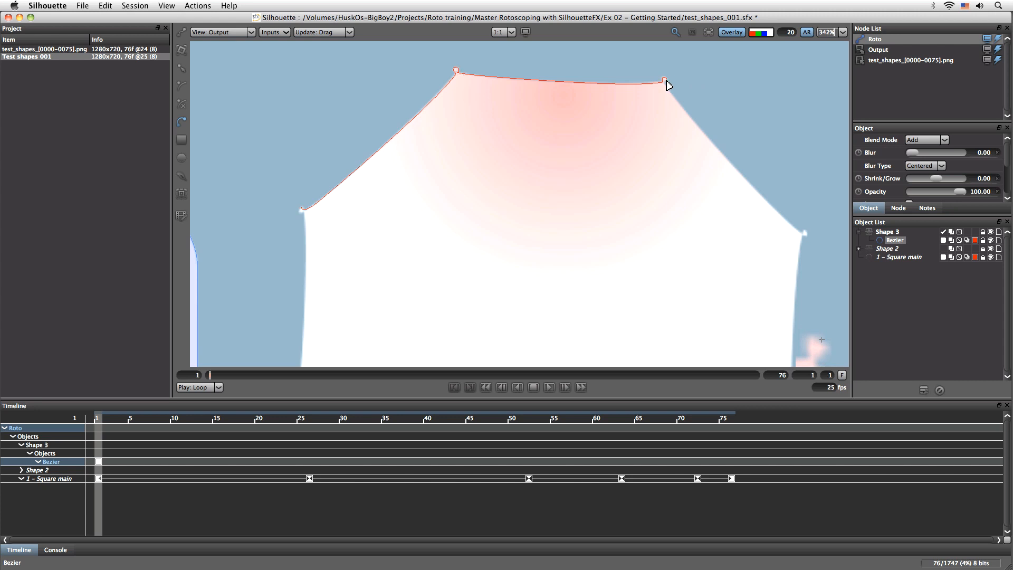
{"action": "left_click_drag", "start_coordinate": [664, 86], "coordinate": [668, 90]}
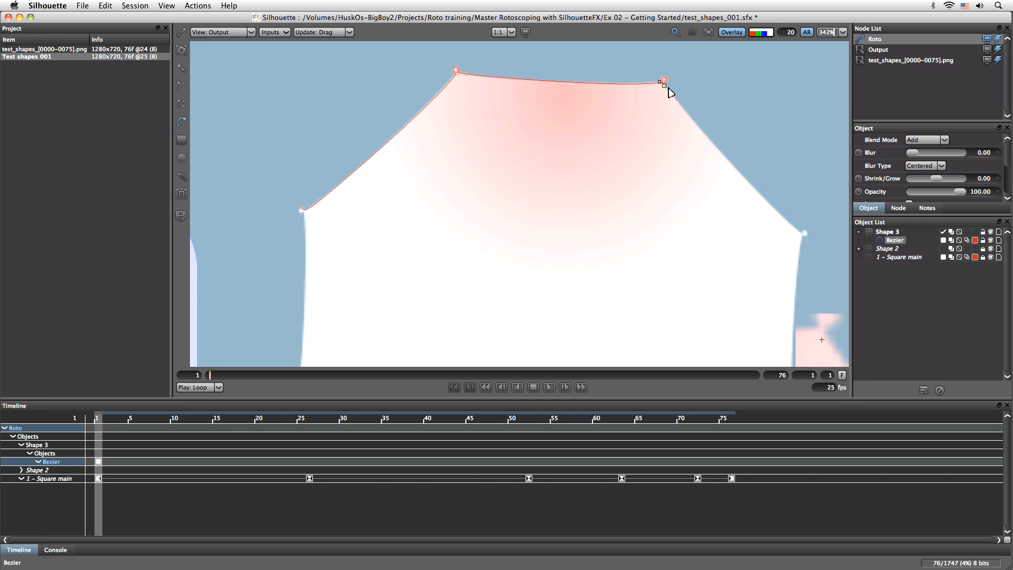
{"action": "left_click_drag", "start_coordinate": [801, 231], "coordinate": [826, 244]}
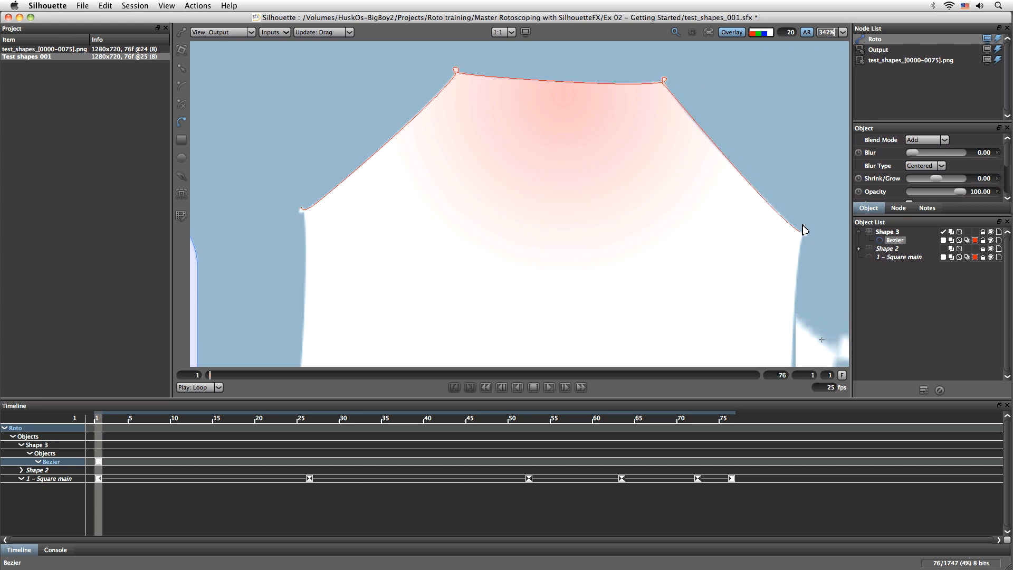
{"action": "left_click_drag", "start_coordinate": [806, 231], "coordinate": [809, 238]}
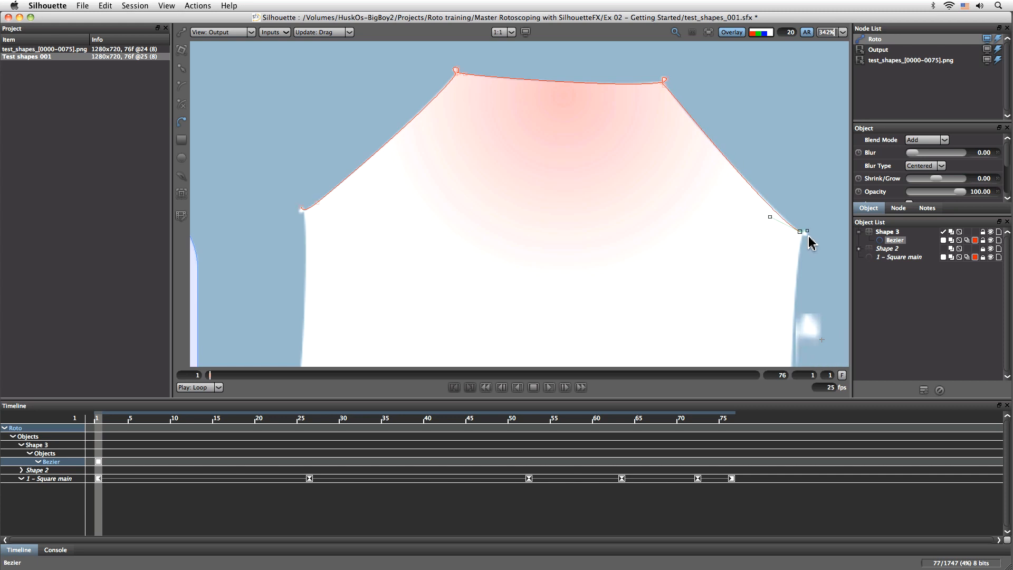
{"action": "left_click_drag", "start_coordinate": [809, 237], "coordinate": [808, 238]}
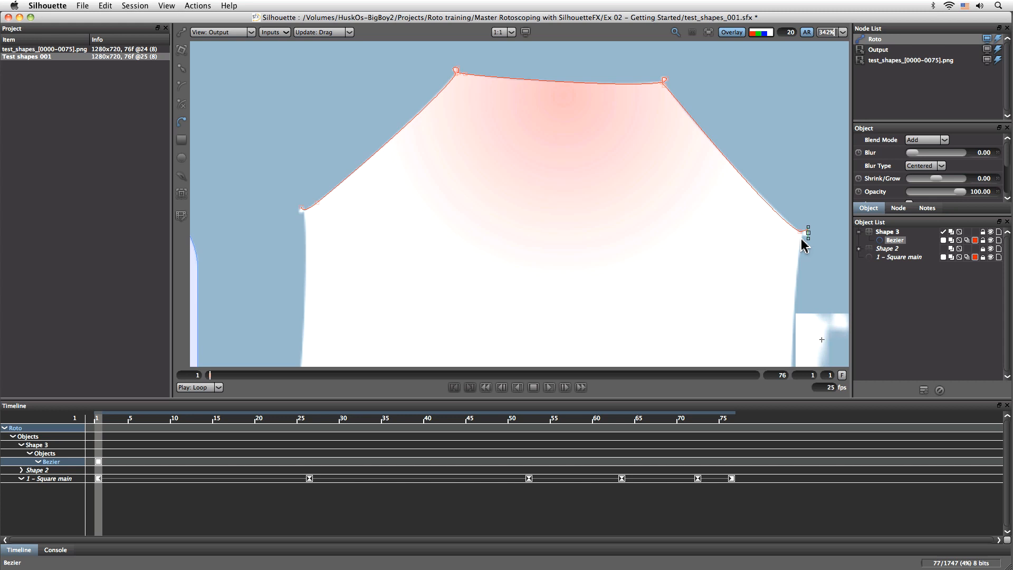
- Continue the outline down the octagon's right side and along its bottom edge, ending with a curved point at the bottom-left corner
{"action": "left_click_drag", "start_coordinate": [757, 301], "coordinate": [567, 144]}
{"action": "left_click_drag", "start_coordinate": [601, 282], "coordinate": [611, 346]}
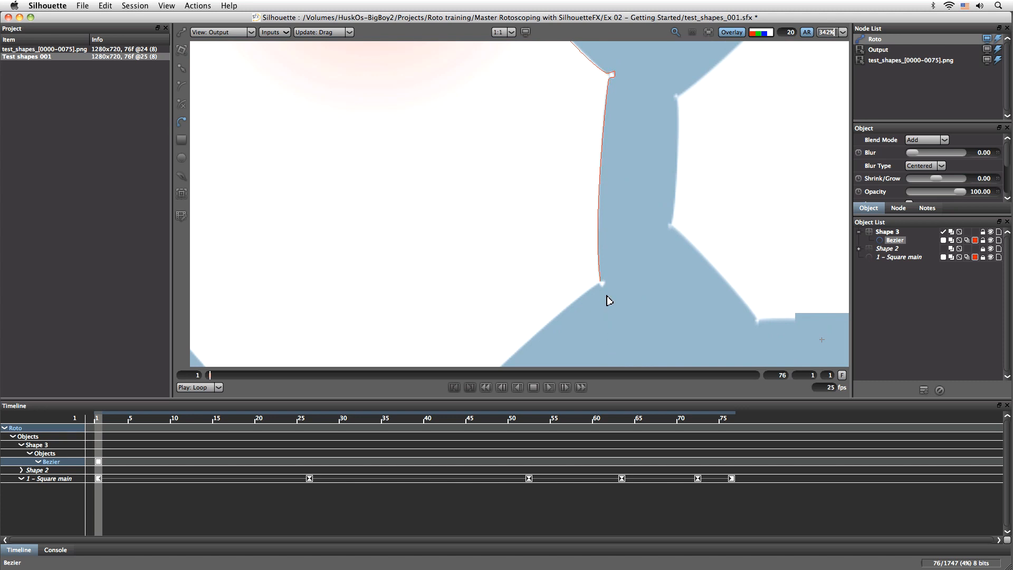
{"action": "left_click_drag", "start_coordinate": [605, 283], "coordinate": [600, 295]}
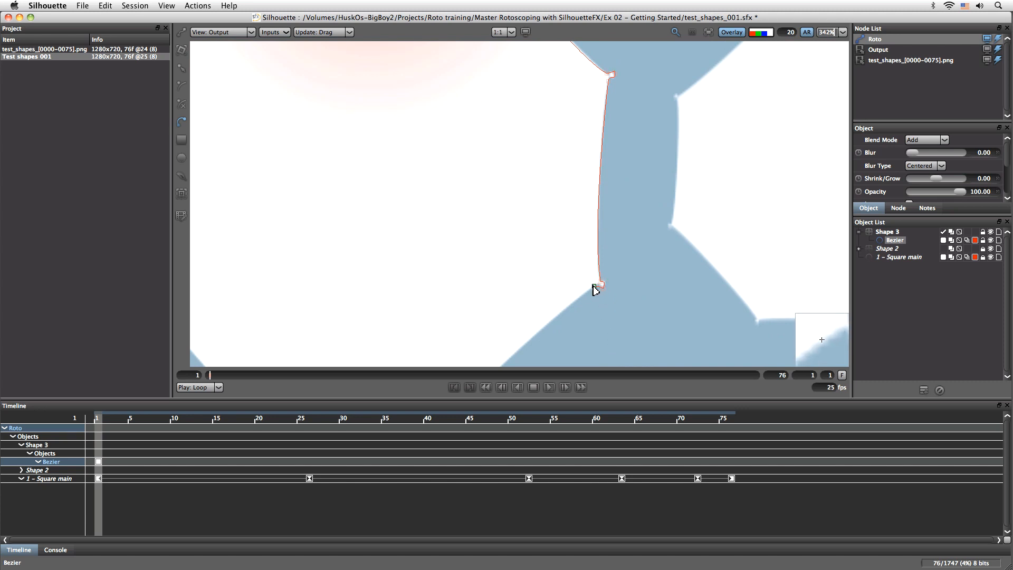
{"action": "left_click_drag", "start_coordinate": [538, 321], "coordinate": [657, 146]}
{"action": "left_click_drag", "start_coordinate": [582, 246], "coordinate": [560, 285]}
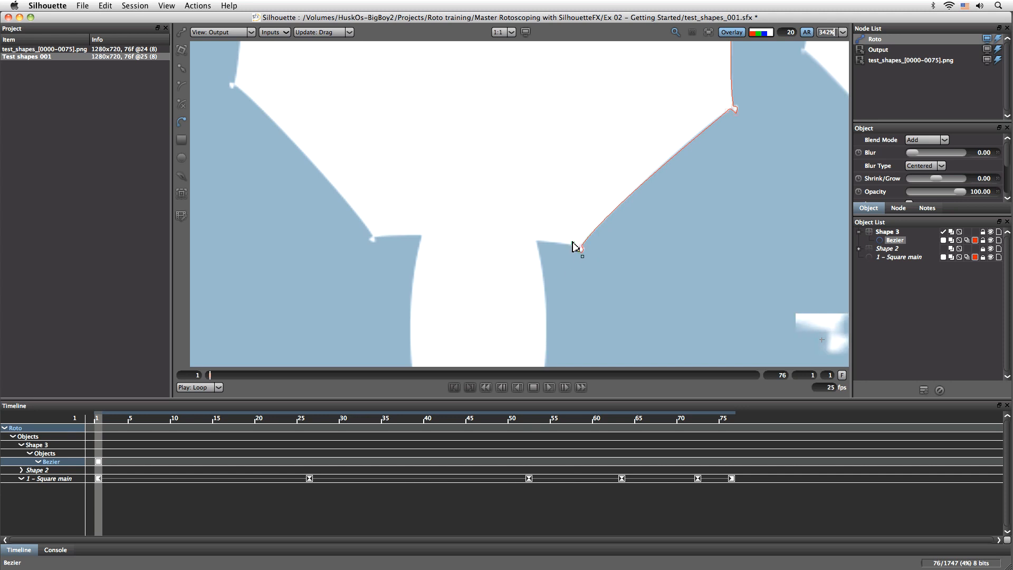
{"action": "left_click_drag", "start_coordinate": [568, 244], "coordinate": [568, 246]}
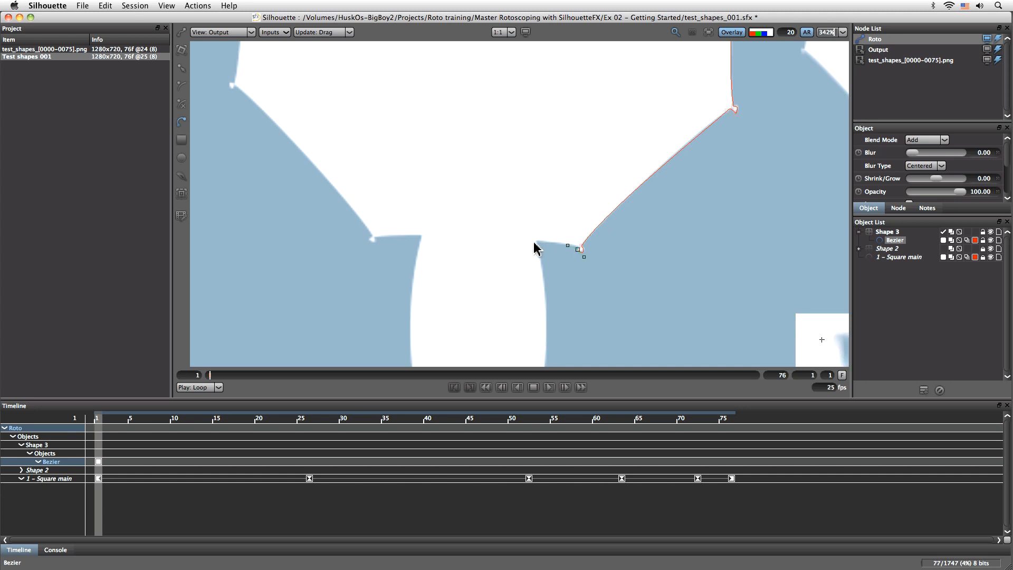
{"action": "left_click_drag", "start_coordinate": [376, 237], "coordinate": [303, 247]}
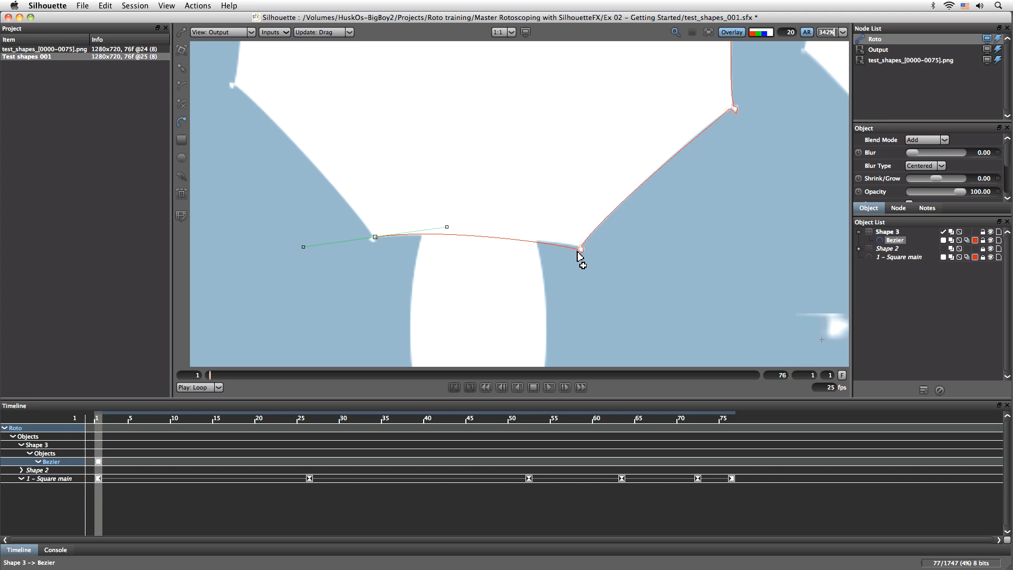
- Scrub through the first frames to examine how the octagon moves, and return to frame 1
{"action": "scroll", "coordinate": [571, 272], "scroll_direction": "up", "scroll_amount": 2}
{"action": "scroll", "coordinate": [573, 278], "scroll_direction": "down", "scroll_amount": 3}
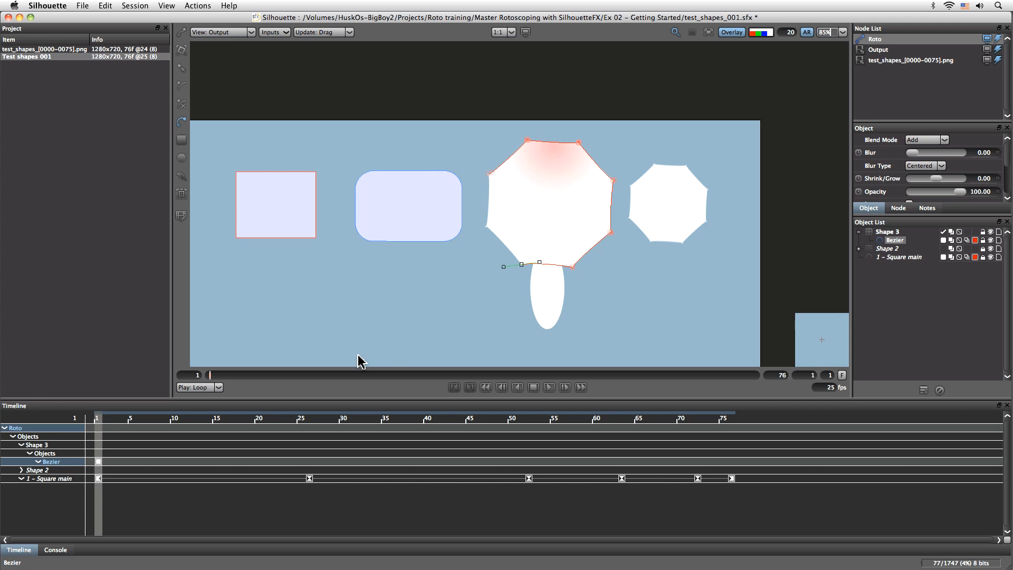
{"action": "mouse_move", "coordinate": [98, 424]}
{"action": "left_mouse_down"}
{"action": "mouse_move", "coordinate": [319, 433]}
{"action": "mouse_move", "coordinate": [96, 428]}
{"action": "left_mouse_up"}
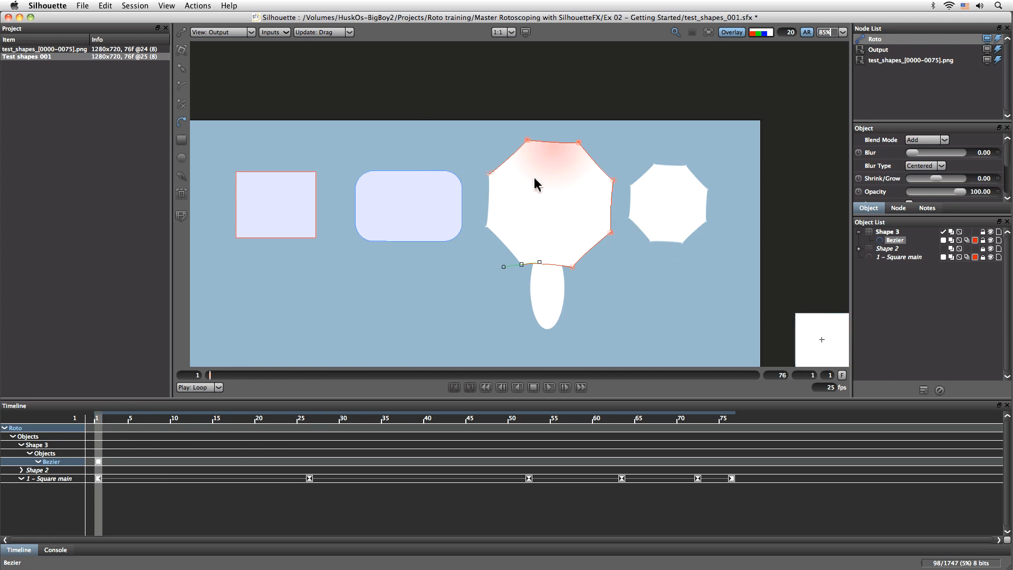
{"action": "mouse_move", "coordinate": [105, 422]}
{"action": "left_mouse_down"}
{"action": "mouse_move", "coordinate": [340, 418]}
{"action": "mouse_move", "coordinate": [107, 420]}
{"action": "left_mouse_up"}
{"action": "left_click_drag", "start_coordinate": [199, 419], "coordinate": [72, 443]}
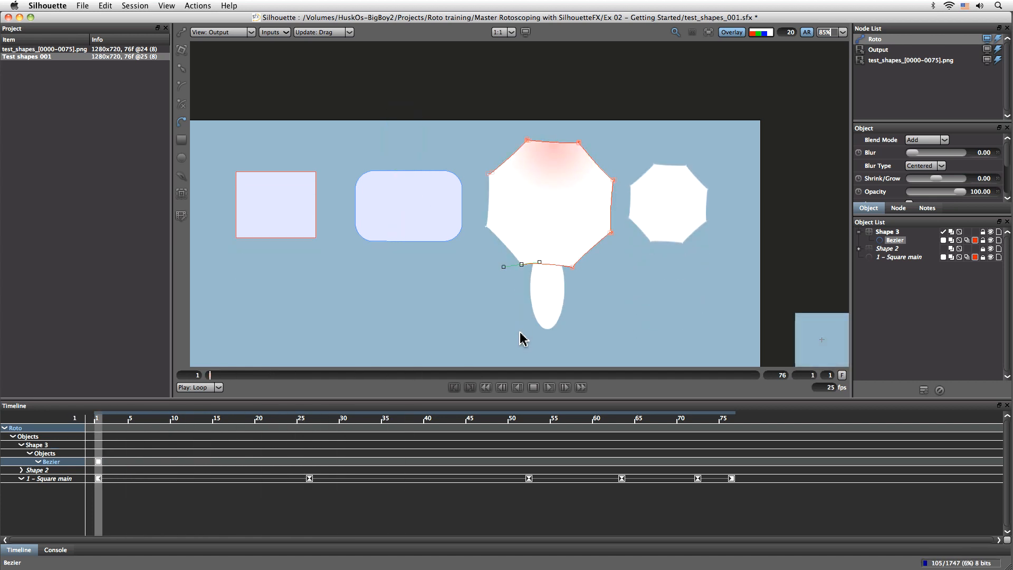
- Place a point at the octagon's lower-left corner and close the Bezier outline at its starting point
{"action": "key", "text": "i"}
{"action": "left_click_drag", "start_coordinate": [477, 282], "coordinate": [479, 281]}
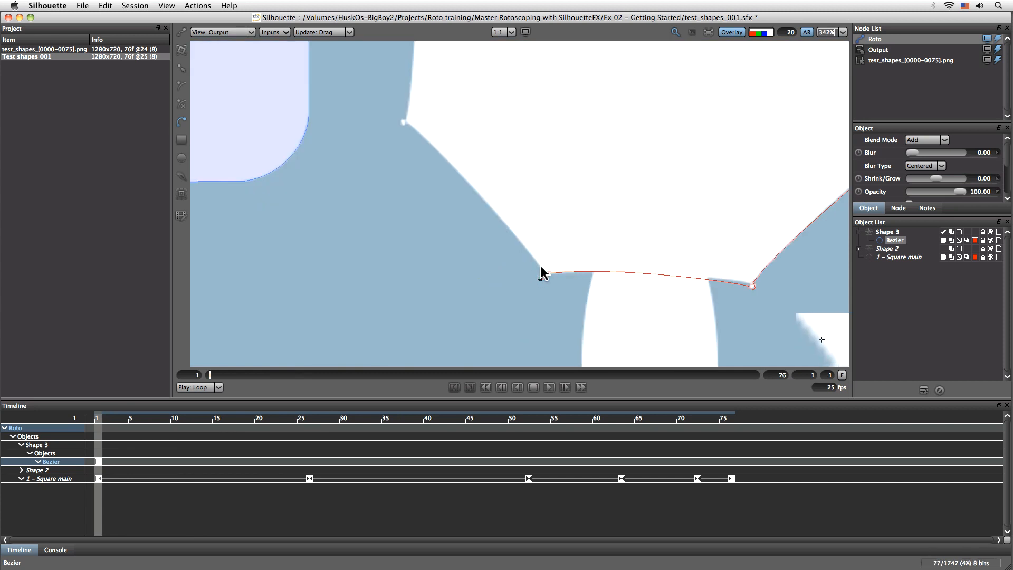
{"action": "left_click_drag", "start_coordinate": [404, 124], "coordinate": [402, 144]}
{"action": "left_click_drag", "start_coordinate": [410, 107], "coordinate": [421, 323]}
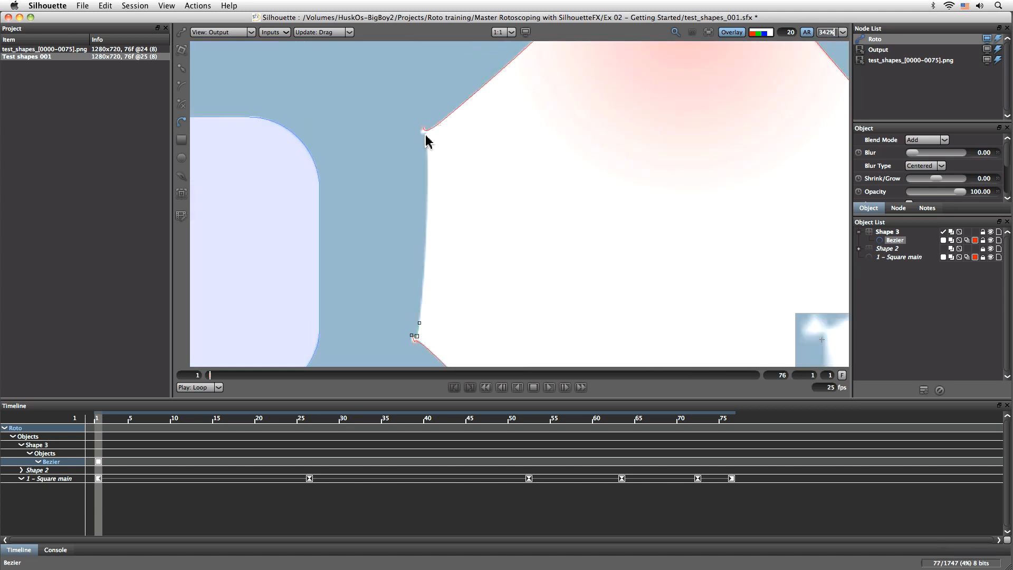
{"action": "left_click_drag", "start_coordinate": [423, 132], "coordinate": [408, 136]}
{"action": "left_click_drag", "start_coordinate": [624, 319], "coordinate": [430, 95]}
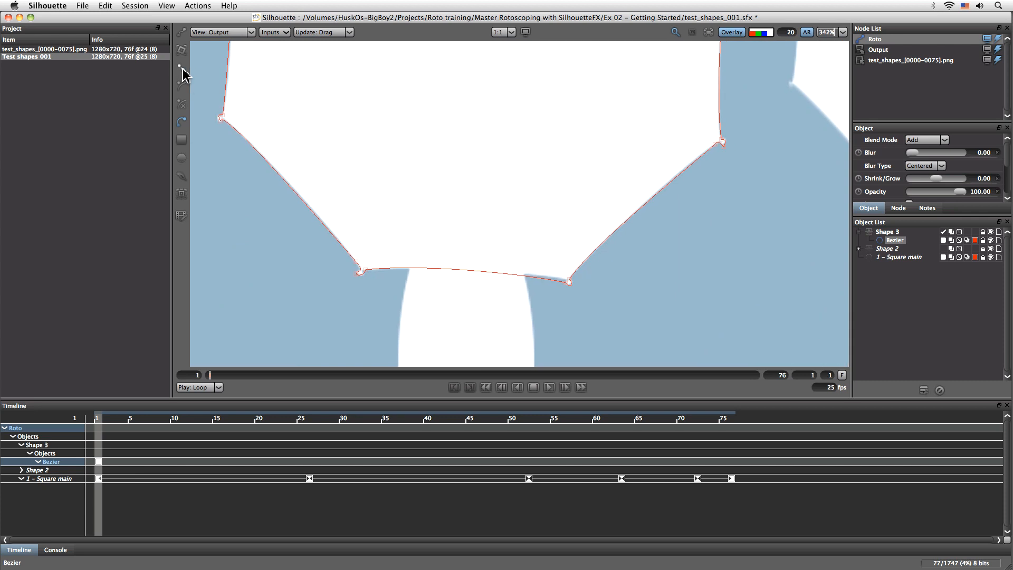
- Reshape the octagon outline by adjusting its corner points and handles to follow the curved edges
{"action": "left_click", "coordinate": [183, 68]}
{"action": "left_click_drag", "start_coordinate": [565, 280], "coordinate": [570, 291]}
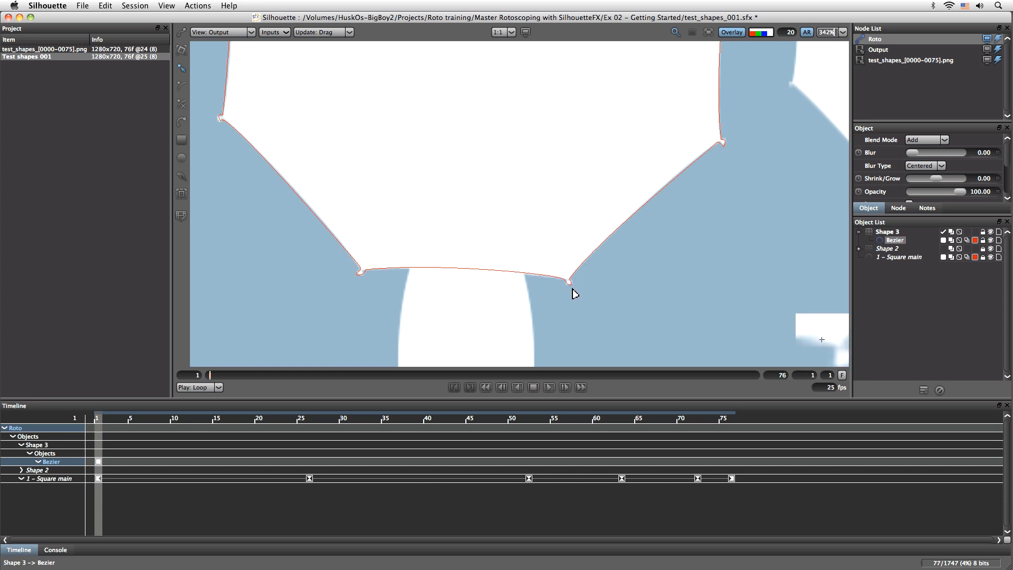
{"action": "left_click_drag", "start_coordinate": [678, 225], "coordinate": [554, 330]}
{"action": "left_click_drag", "start_coordinate": [588, 105], "coordinate": [621, 312]}
{"action": "left_click", "coordinate": [498, 98]}
{"action": "left_click_drag", "start_coordinate": [413, 175], "coordinate": [641, 278]}
{"action": "left_click_drag", "start_coordinate": [370, 326], "coordinate": [469, 176]}
{"action": "left_click_drag", "start_coordinate": [590, 363], "coordinate": [584, 195]}
{"action": "left_click_drag", "start_coordinate": [592, 301], "coordinate": [421, 215]}
{"action": "left_click_drag", "start_coordinate": [289, 74], "coordinate": [289, 76]}
{"action": "key", "text": "shift+a"}
{"action": "scroll", "coordinate": [536, 177], "scroll_direction": "down", "scroll_amount": 1}
{"action": "left_click_drag", "start_coordinate": [606, 149], "coordinate": [547, 235]}
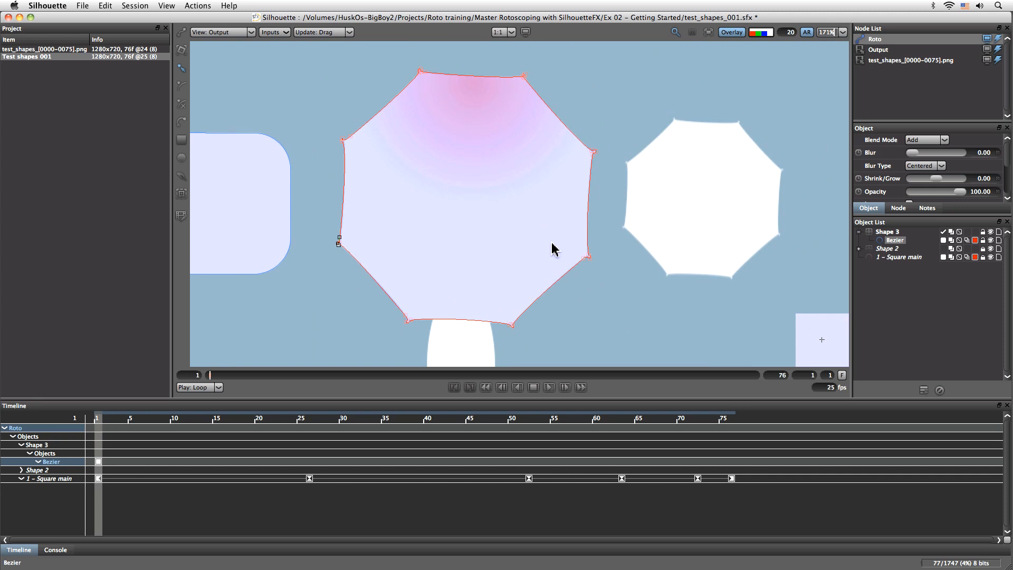
- Rename the Bezier shape in the Shape 3 layer as "3 - main octogon"
{"action": "double_click", "coordinate": [895, 241]}
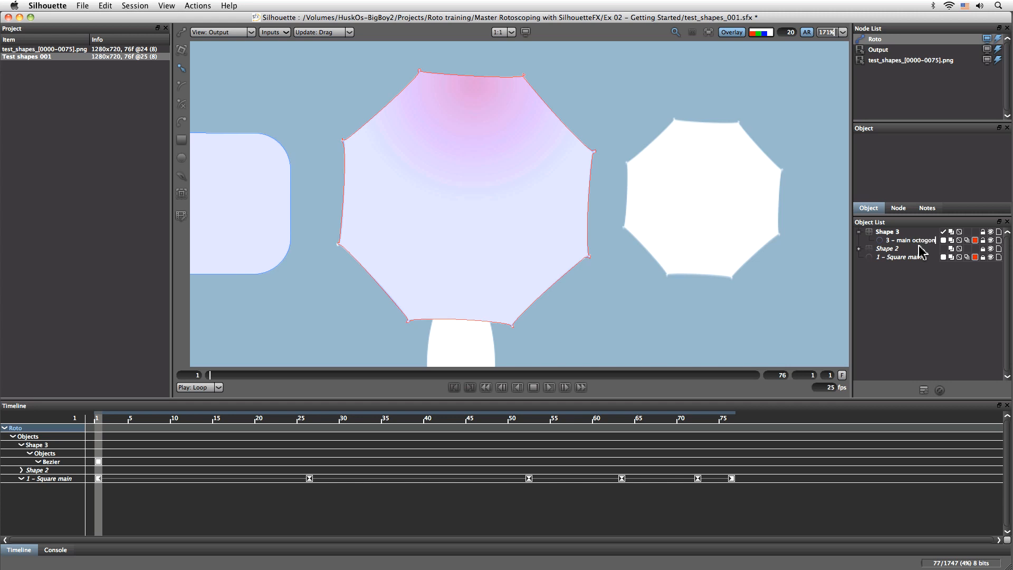
{"action": "key", "text": "Return"}
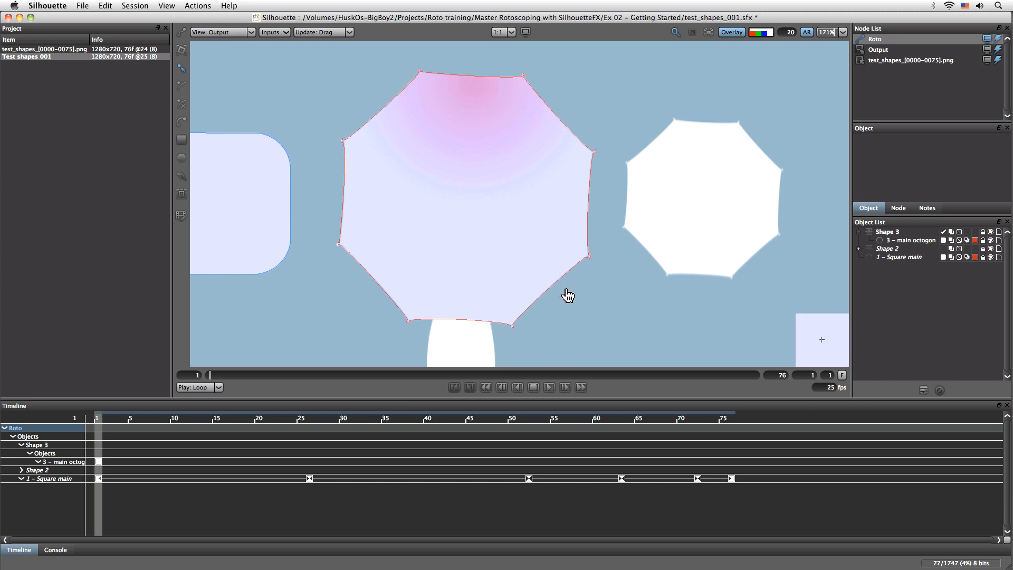
- Draw an ellipse over the octagon's lower handle, overlapping the octagon, and adjust its bottom and left edges to match the footage
{"action": "left_click_drag", "start_coordinate": [594, 339], "coordinate": [600, 245]}
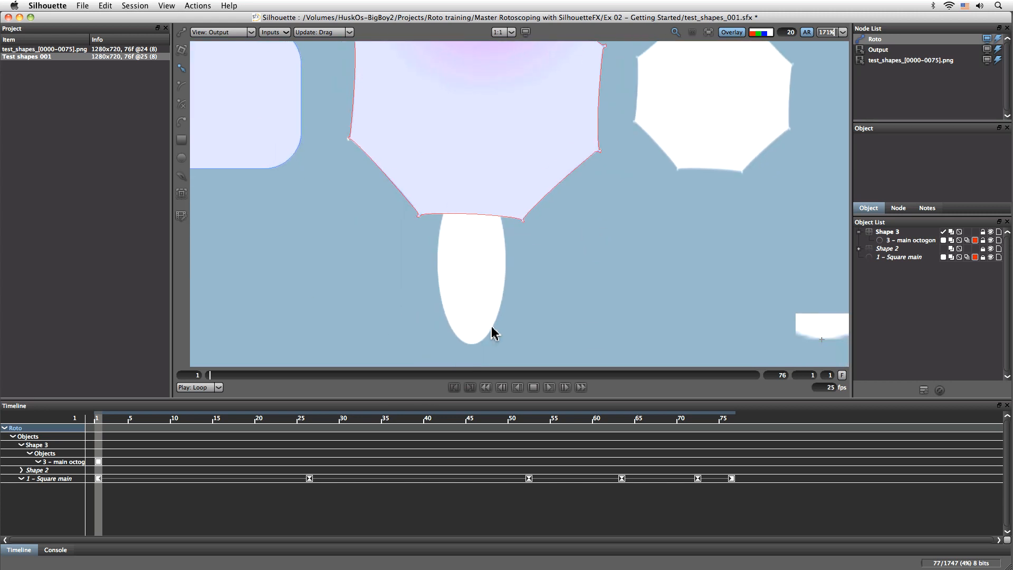
{"action": "left_click", "coordinate": [181, 157]}
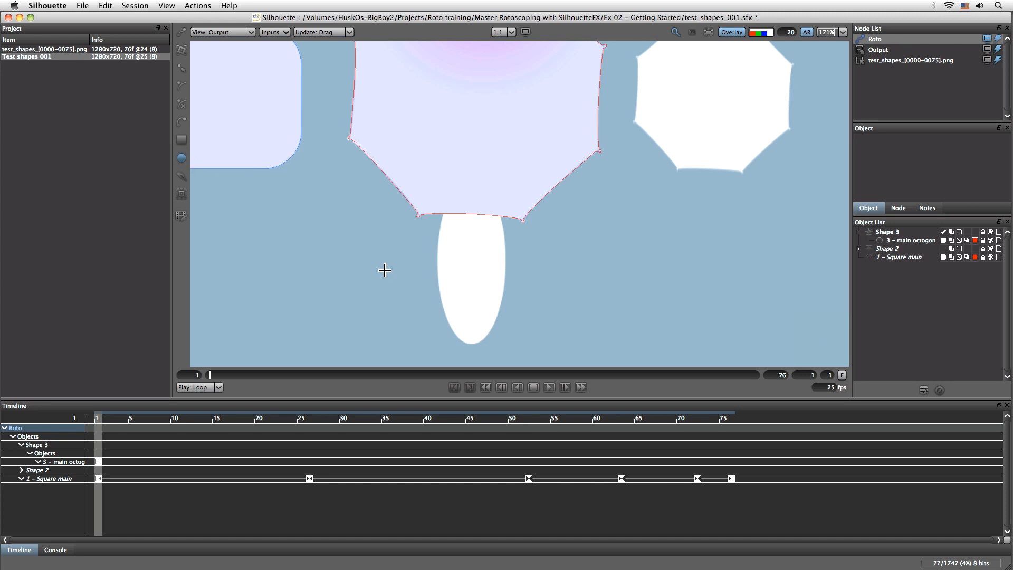
{"action": "left_click_drag", "start_coordinate": [439, 344], "coordinate": [506, 180]}
{"action": "left_click", "coordinate": [181, 50]}
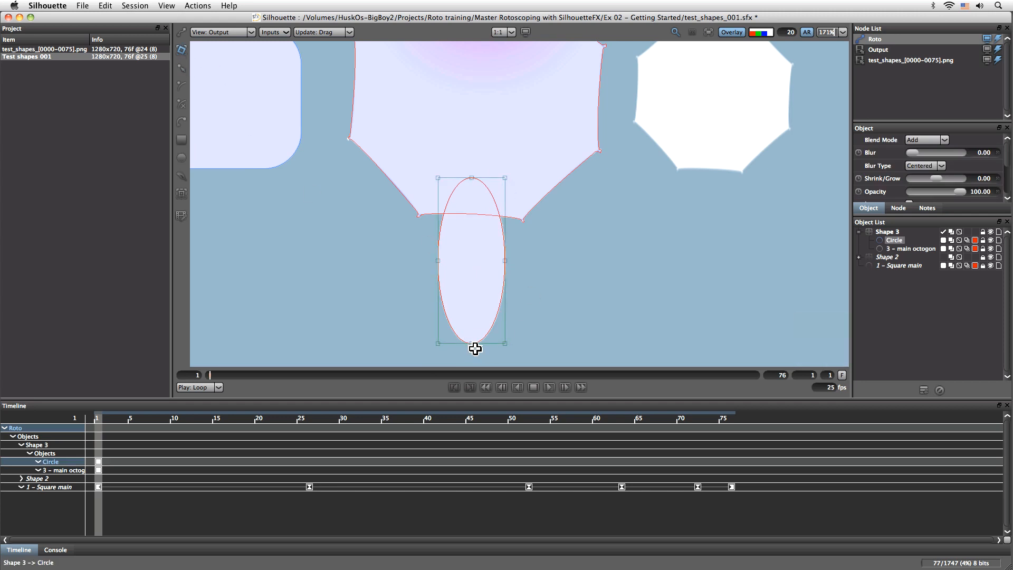
{"action": "left_click_drag", "start_coordinate": [471, 343], "coordinate": [471, 344]}
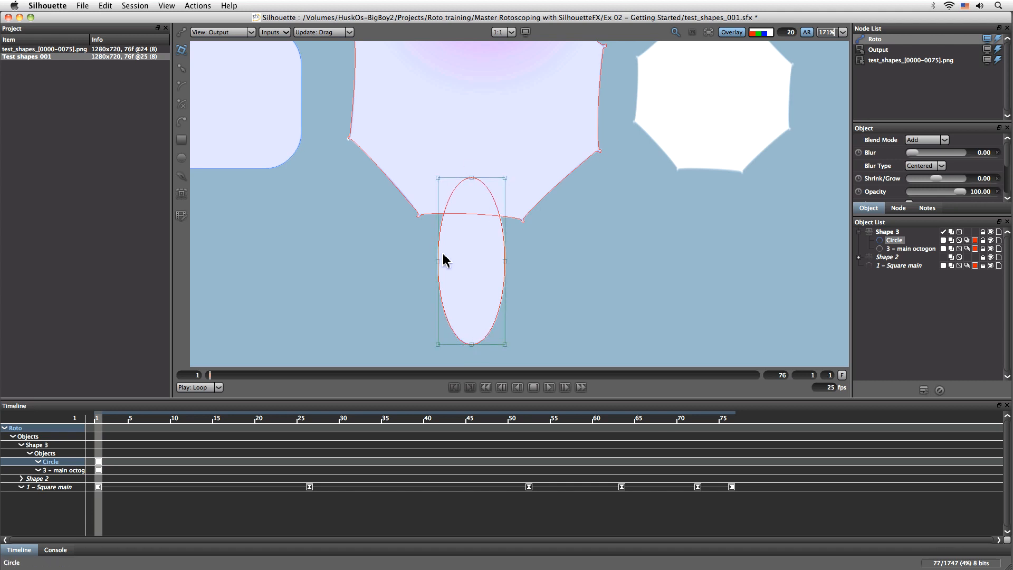
{"action": "left_click_drag", "start_coordinate": [437, 260], "coordinate": [438, 263]}
- Rename the new ellipse as "3 - oval" and set its outline color to yellow
{"action": "double_click", "coordinate": [899, 243]}
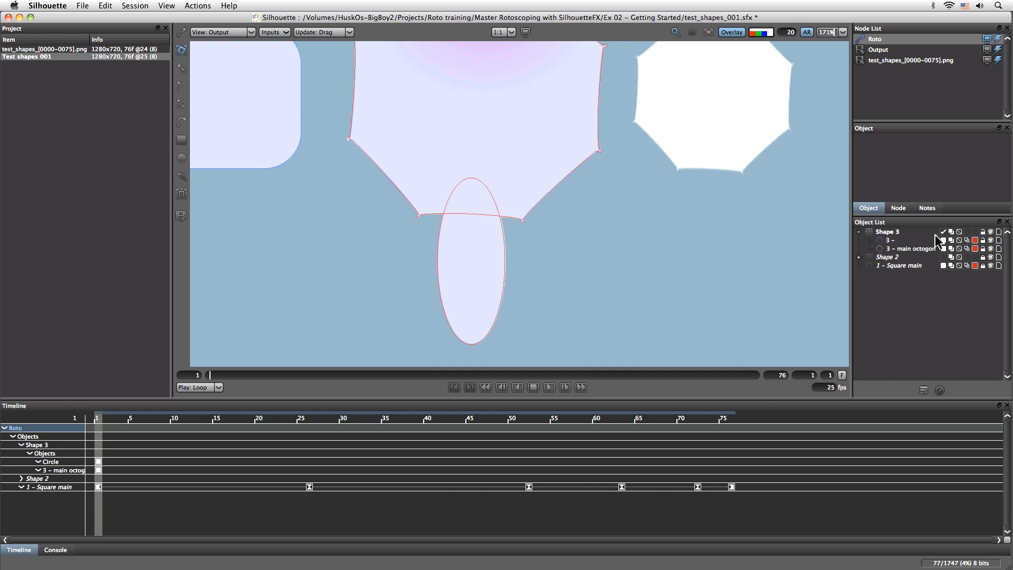
{"action": "key", "text": "Return"}
{"action": "left_click", "coordinate": [976, 241]}
{"action": "left_click", "coordinate": [288, 289]}
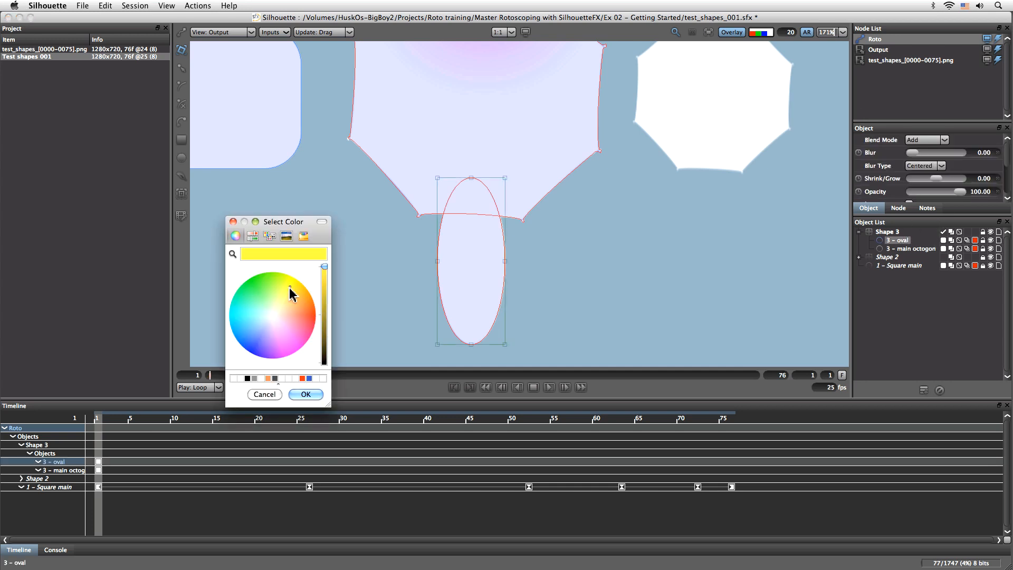
{"action": "left_click", "coordinate": [306, 394]}
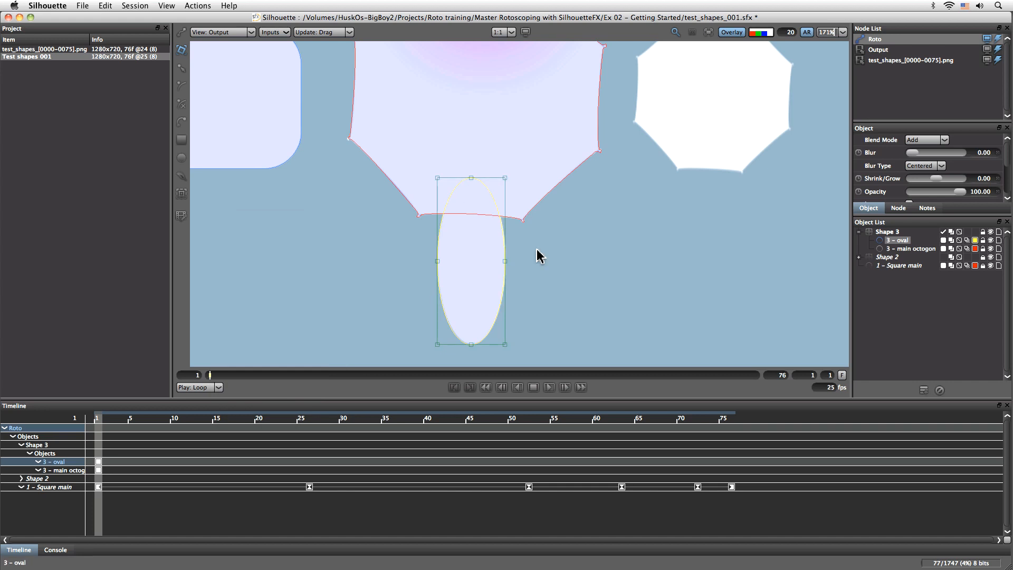
- Hide the overlay, fit the whole frame in view and scrub the first frames to examine how the octagon and oval move together
{"action": "left_click_drag", "start_coordinate": [633, 181], "coordinate": [590, 242]}
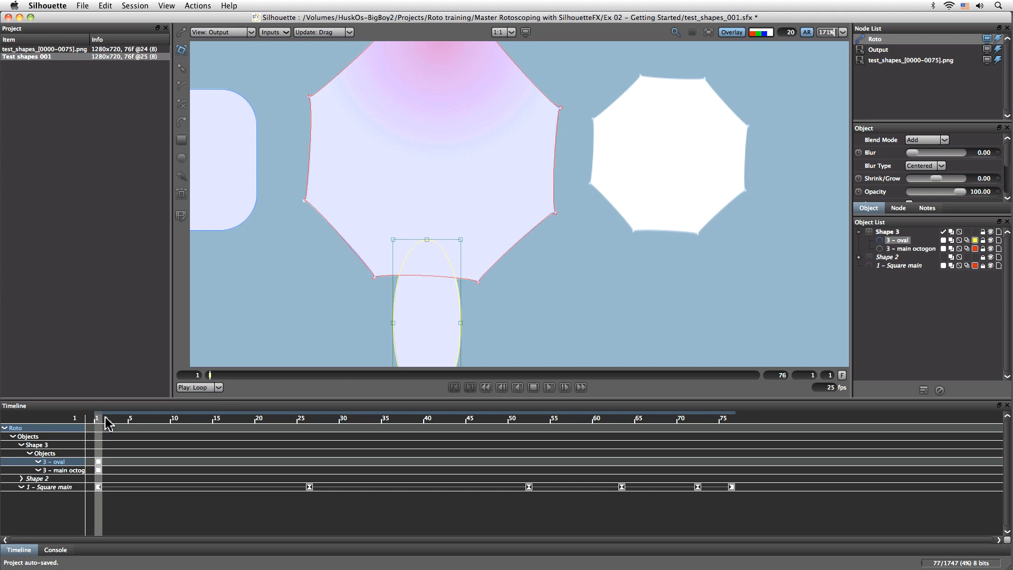
{"action": "left_click_drag", "start_coordinate": [97, 420], "coordinate": [47, 399]}
{"action": "left_click", "coordinate": [772, 34]}
{"action": "left_click", "coordinate": [772, 34]}
{"action": "left_click", "coordinate": [733, 32]}
{"action": "key", "text": "o"}
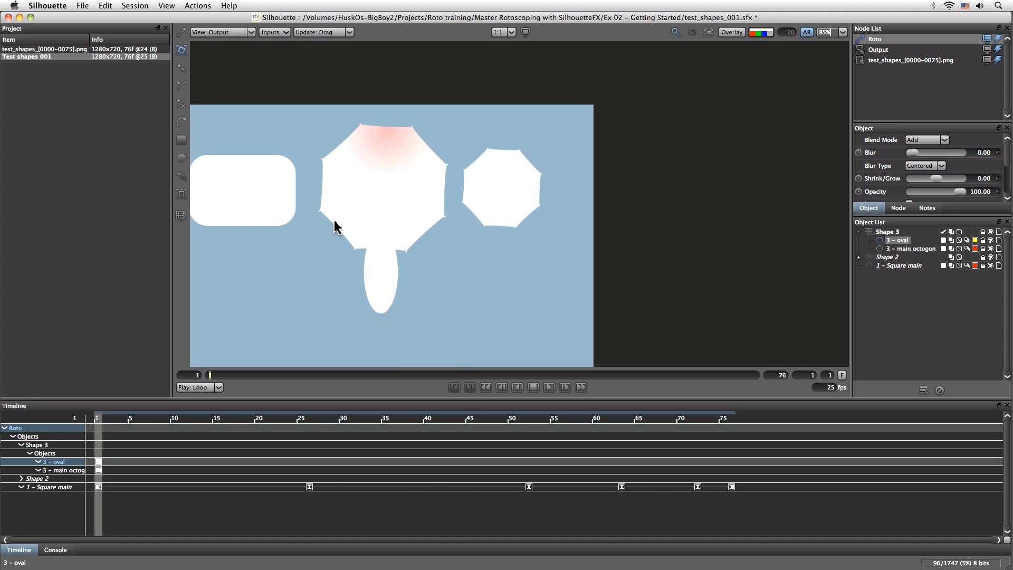
{"action": "key", "text": "f"}
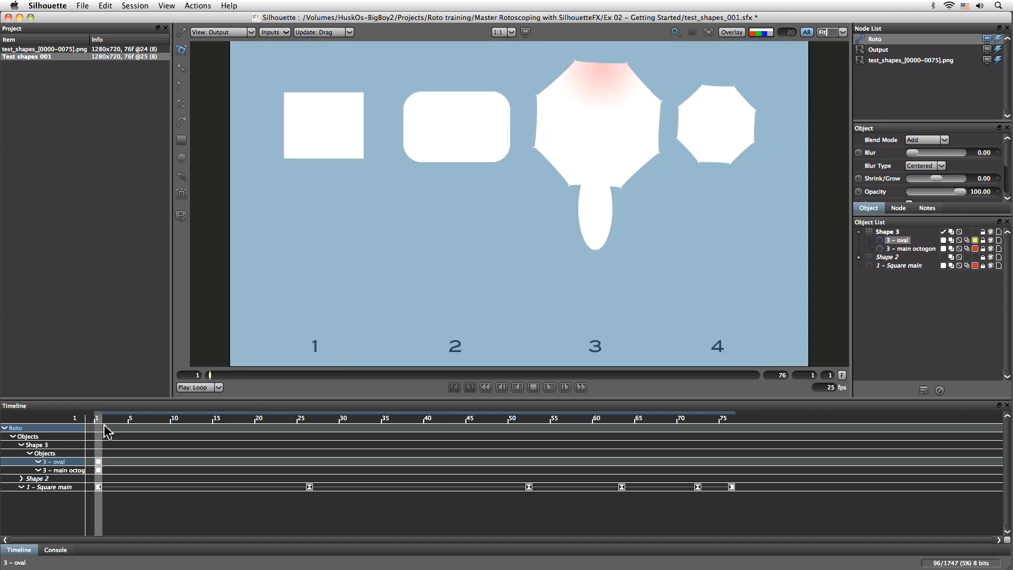
{"action": "left_click_drag", "start_coordinate": [100, 423], "coordinate": [66, 442]}
{"action": "left_click_drag", "start_coordinate": [106, 420], "coordinate": [79, 430]}
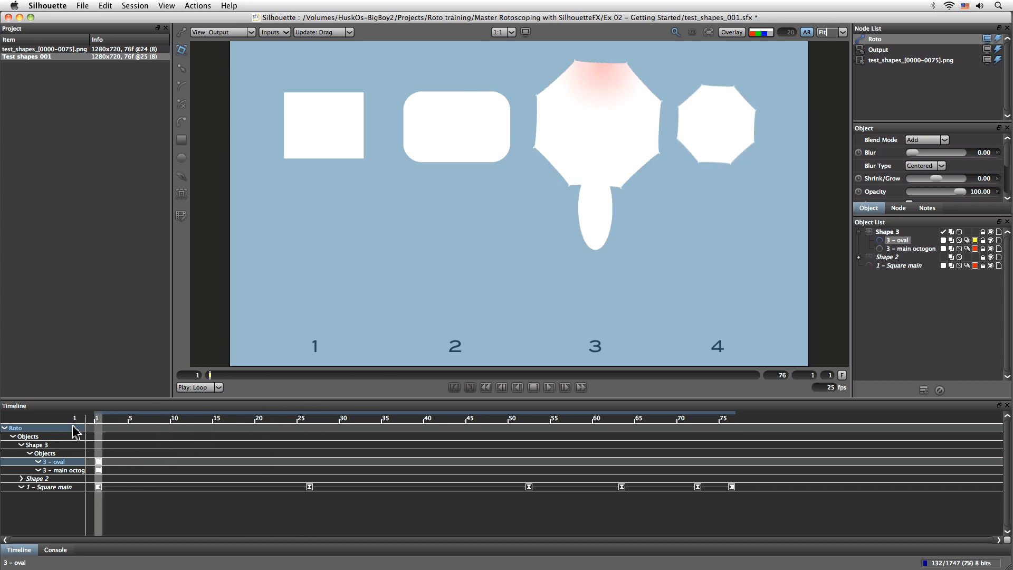
- Select the Shape 3 layer, check its motion once more from frame 1, and show the overlay again
{"action": "left_click", "coordinate": [889, 232]}
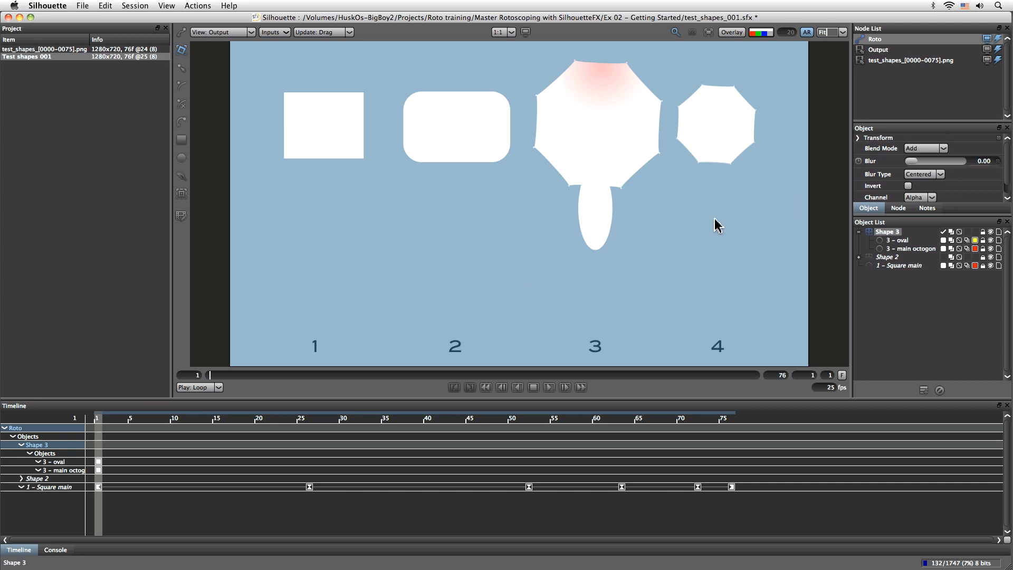
{"action": "left_click_drag", "start_coordinate": [98, 419], "coordinate": [13, 445]}
{"action": "left_click", "coordinate": [731, 33]}
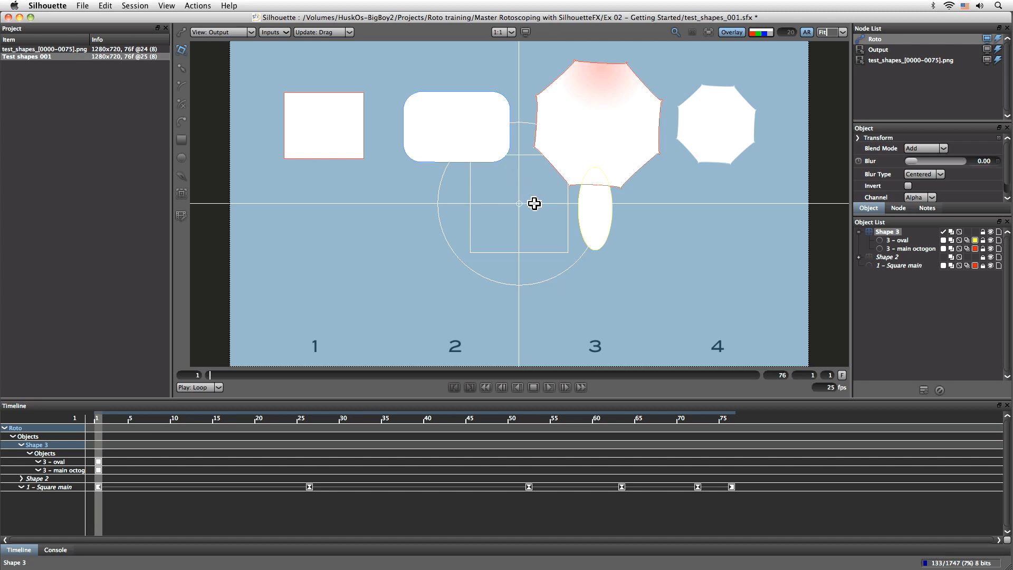
- Try moving, rotating and scaling the whole Shape 3 layer about its default anchor, and undo the changes
{"action": "left_click_drag", "start_coordinate": [535, 204], "coordinate": [515, 225]}
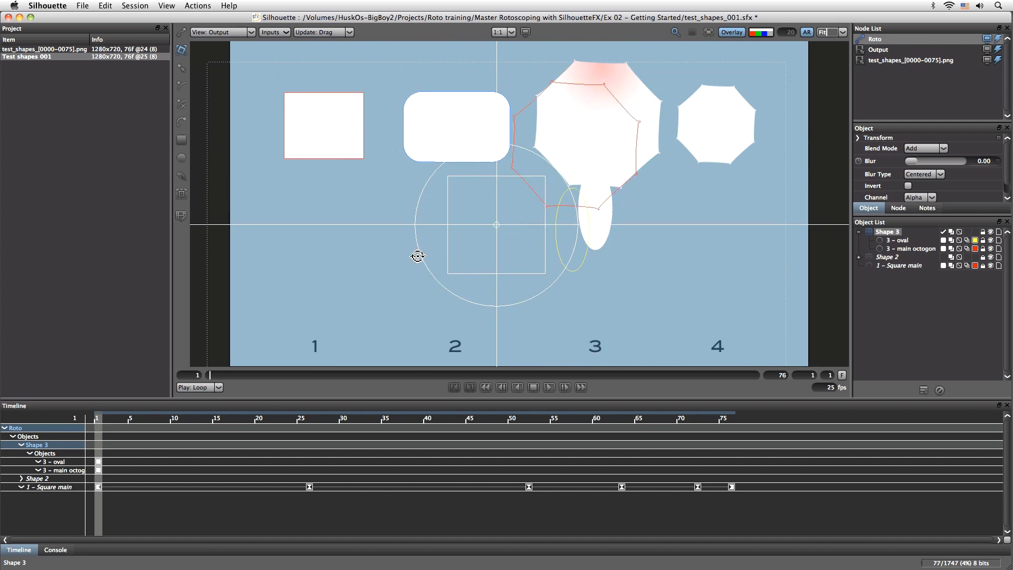
{"action": "left_click_drag", "start_coordinate": [419, 254], "coordinate": [415, 213]}
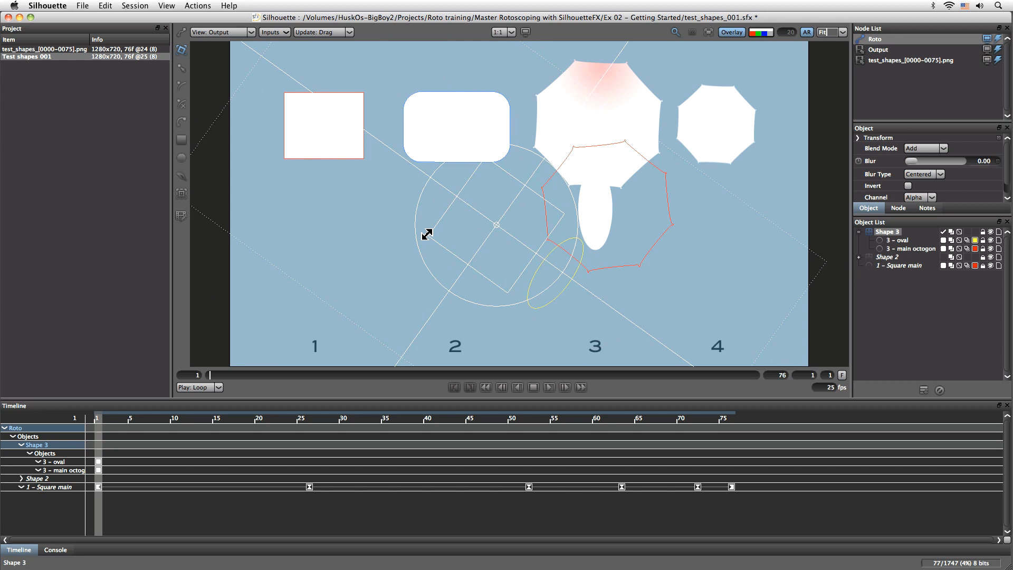
{"action": "mouse_move", "coordinate": [428, 230]}
{"action": "left_mouse_down"}
{"action": "mouse_move", "coordinate": [477, 215]}
{"action": "mouse_move", "coordinate": [409, 249]}
{"action": "mouse_move", "coordinate": [429, 246]}
{"action": "left_mouse_up"}
{"action": "key", "text": "super+z"}
{"action": "key", "text": "super+z"}
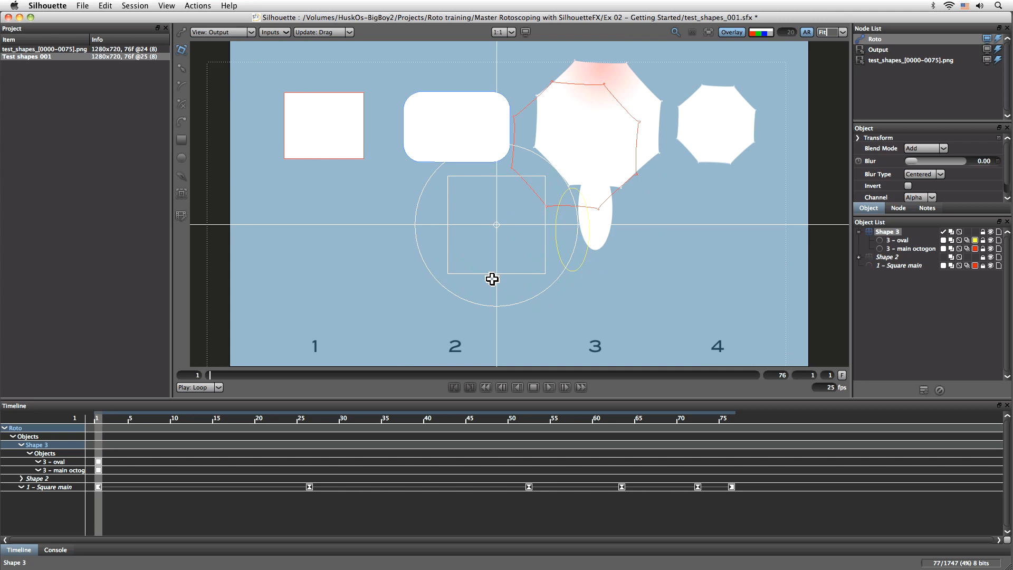
{"action": "key", "text": "super+z"}
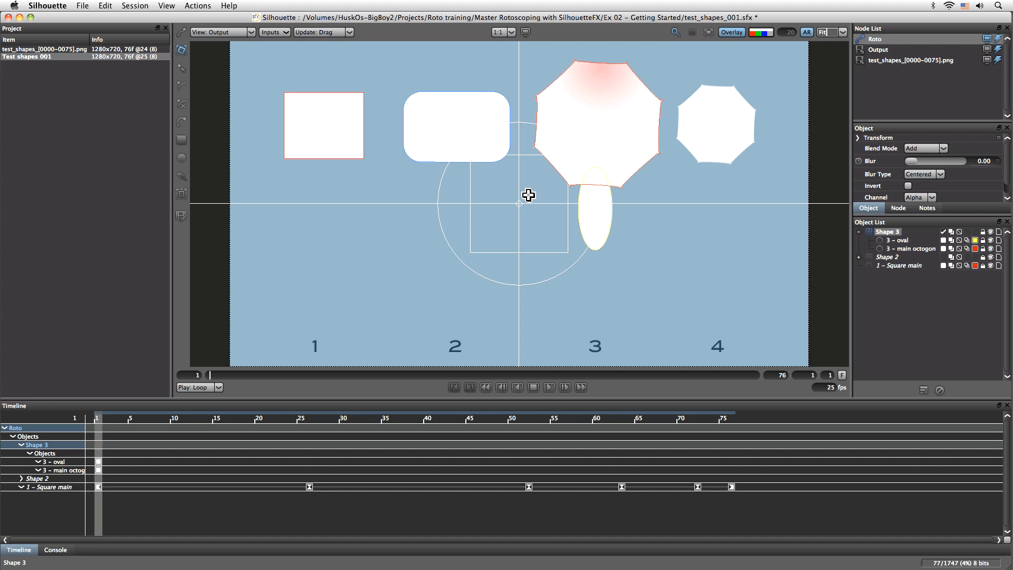
{"action": "left_click_drag", "start_coordinate": [460, 261], "coordinate": [496, 236]}
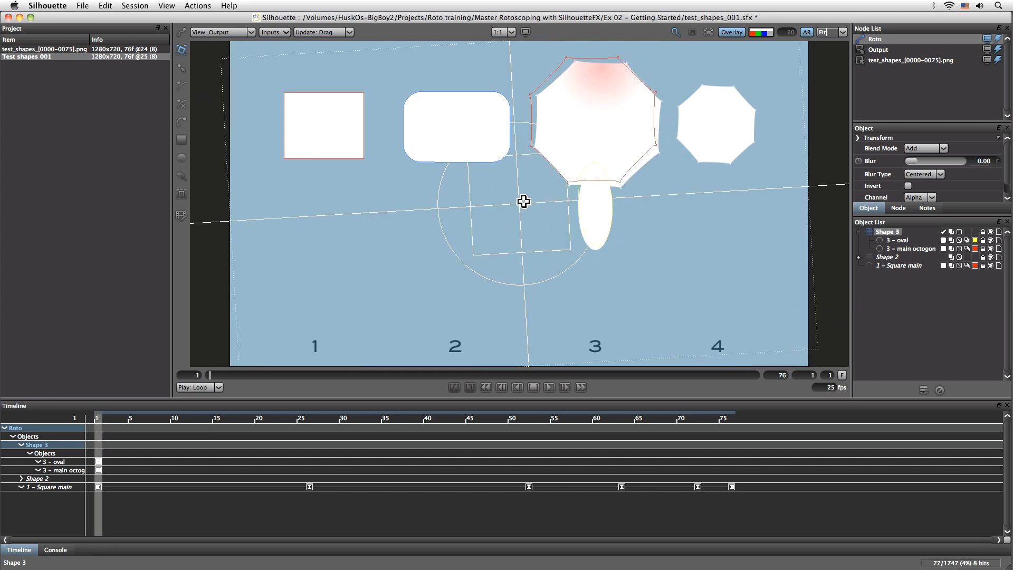
{"action": "key", "text": "super+z"}
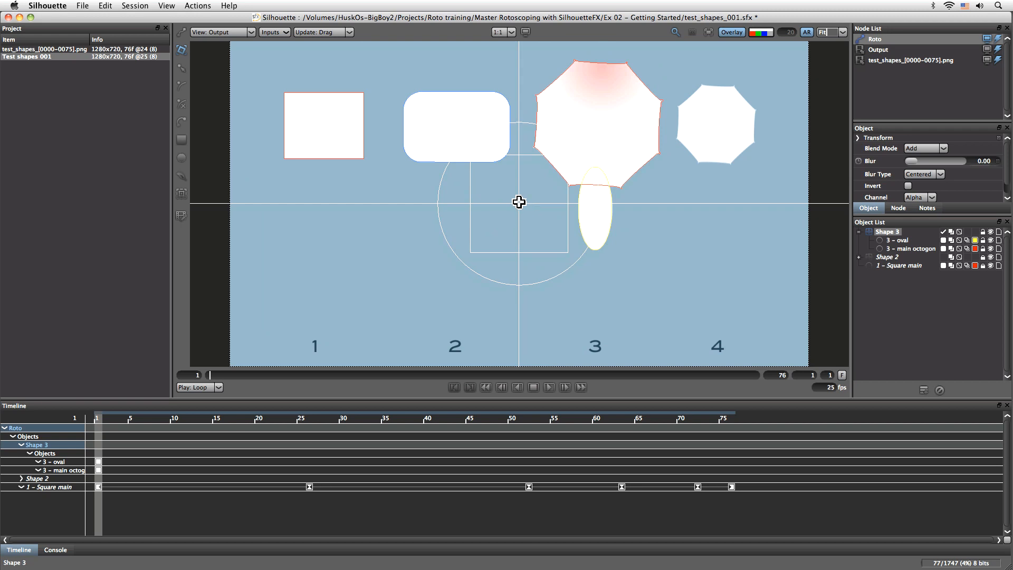
- Move the Shape 3 layer's anchor point from the frame center to roughly the center of the octagon
{"action": "key", "text": "i"}
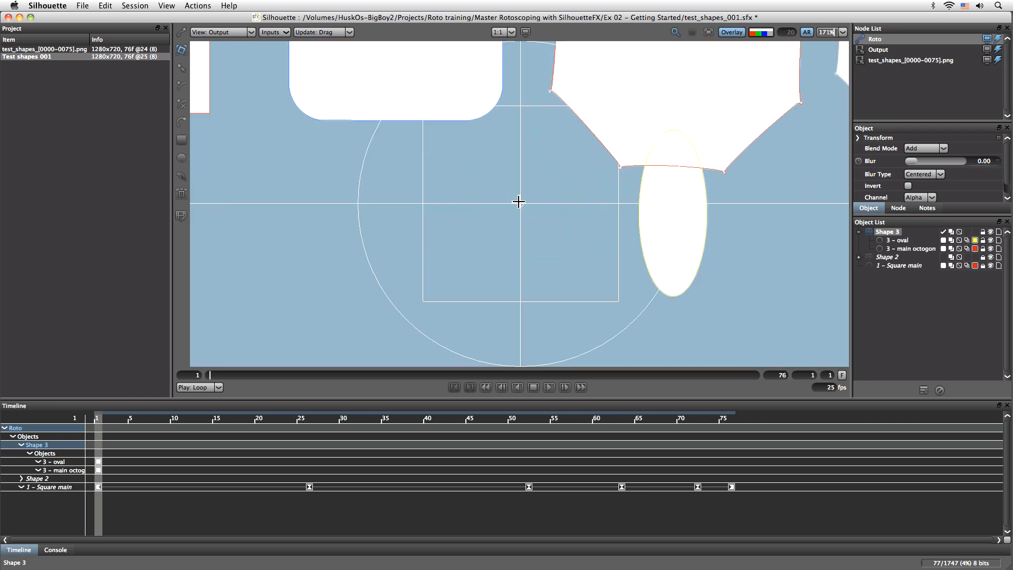
{"action": "left_click_drag", "start_coordinate": [521, 204], "coordinate": [685, 45]}
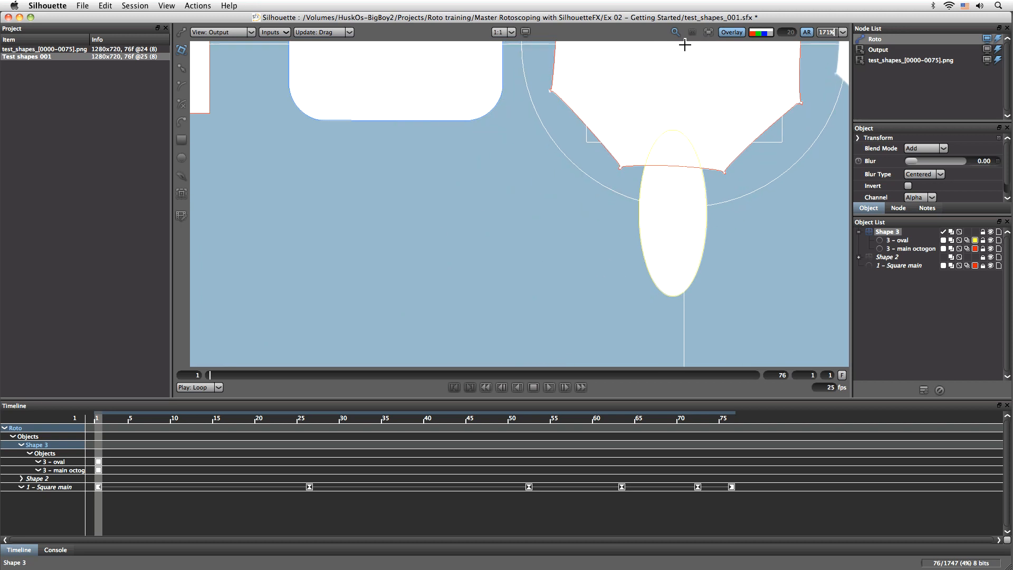
{"action": "left_click_drag", "start_coordinate": [654, 135], "coordinate": [477, 347]}
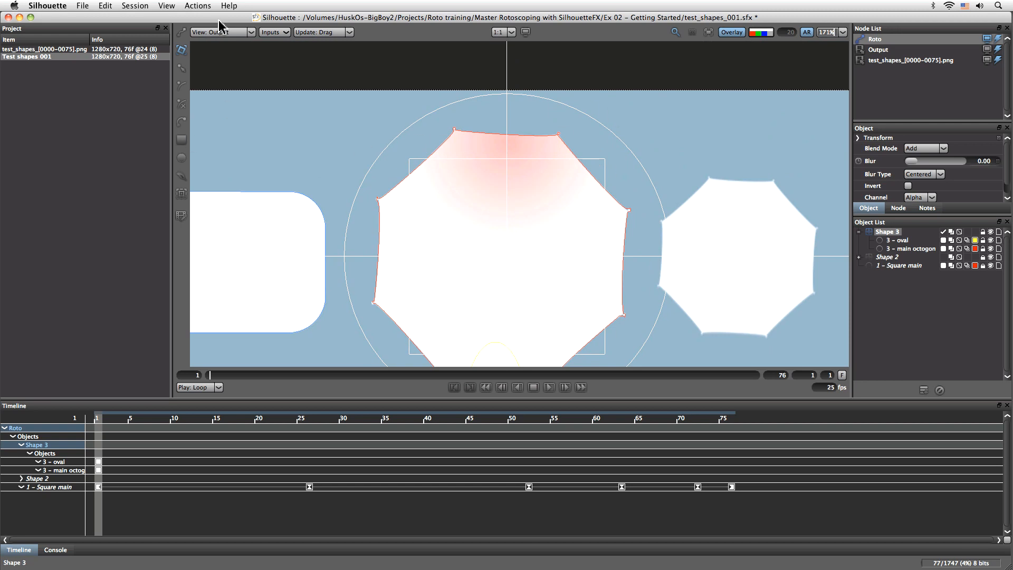
- Set the layer transform color in the Viewer preferences to a dark reddish brown and apply it
{"action": "left_click", "coordinate": [78, 5]}
{"action": "mouse_move", "coordinate": [70, 3]}
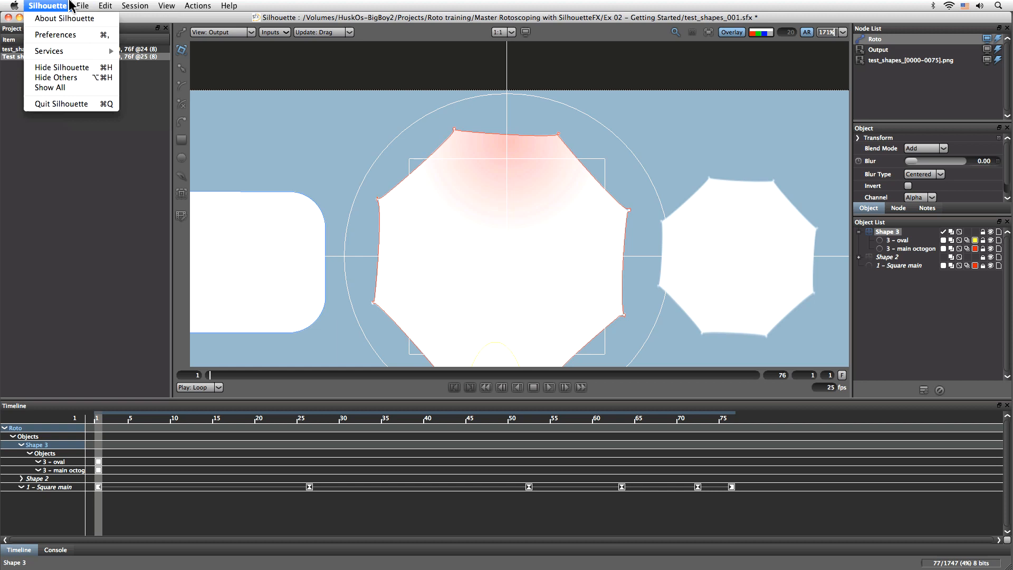
{"action": "left_click", "coordinate": [53, 34]}
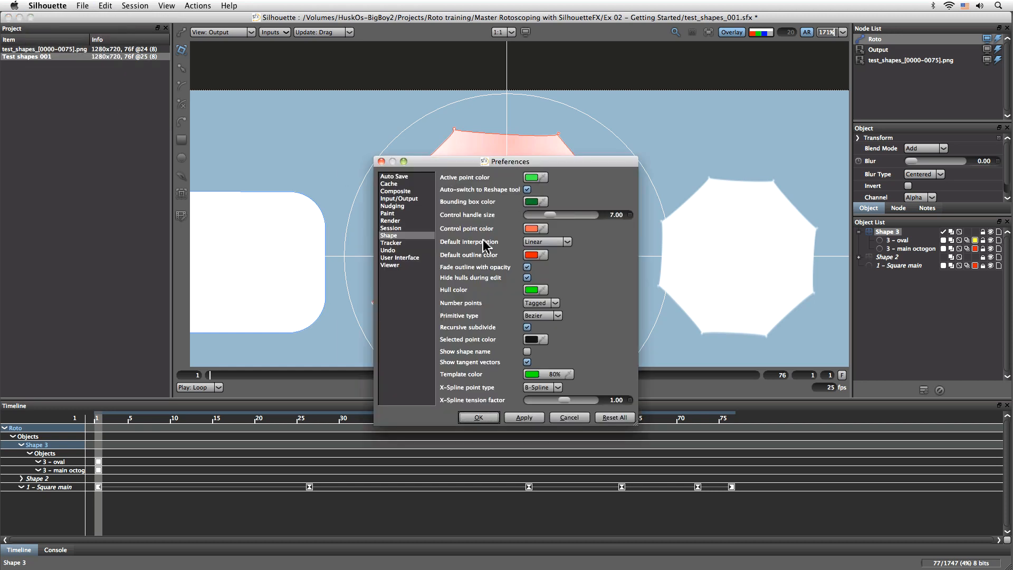
{"action": "left_click", "coordinate": [390, 265]}
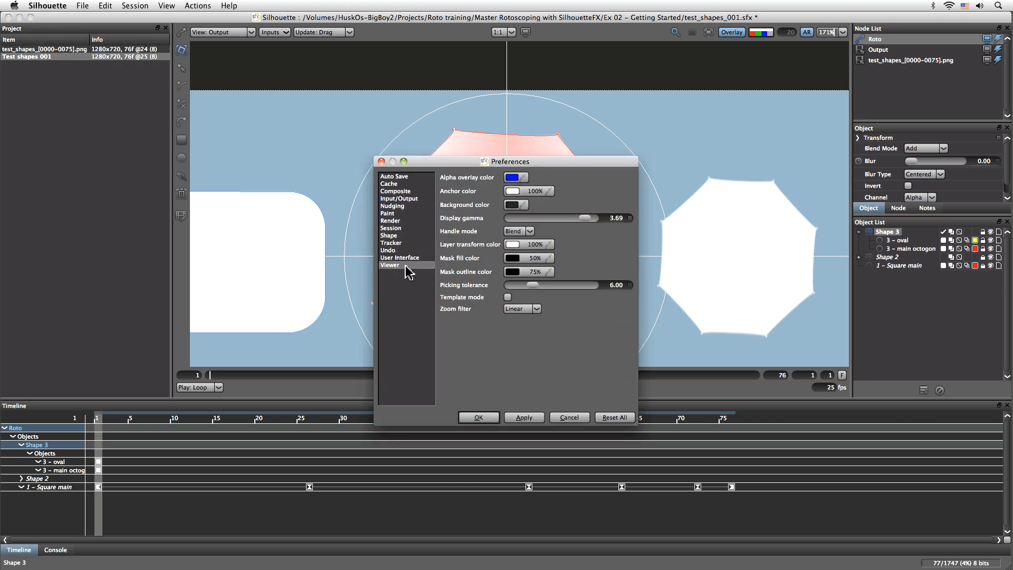
{"action": "left_click", "coordinate": [512, 244]}
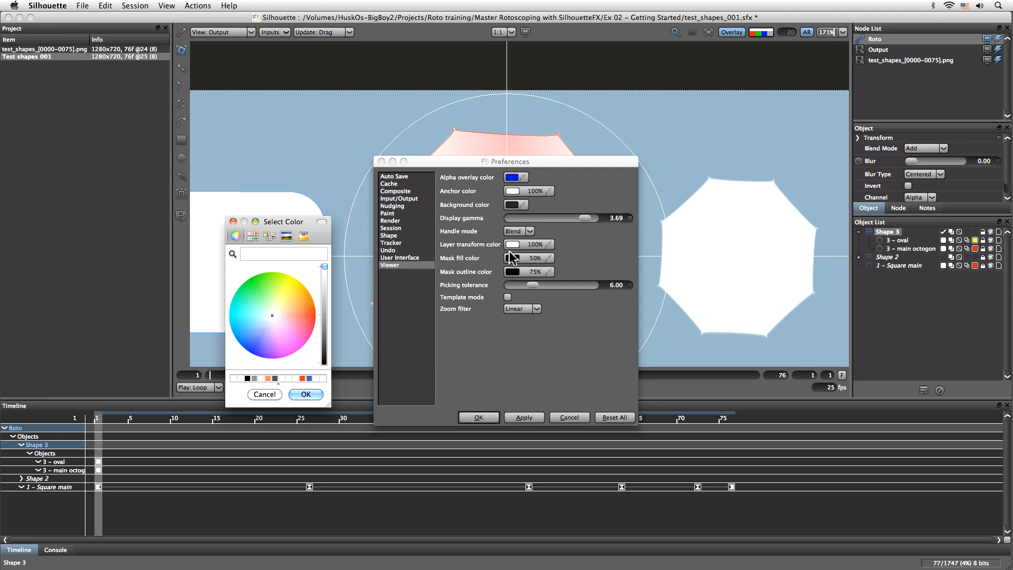
{"action": "left_click", "coordinate": [254, 295]}
{"action": "left_click", "coordinate": [324, 328]}
{"action": "left_click_drag", "start_coordinate": [324, 334], "coordinate": [321, 347]}
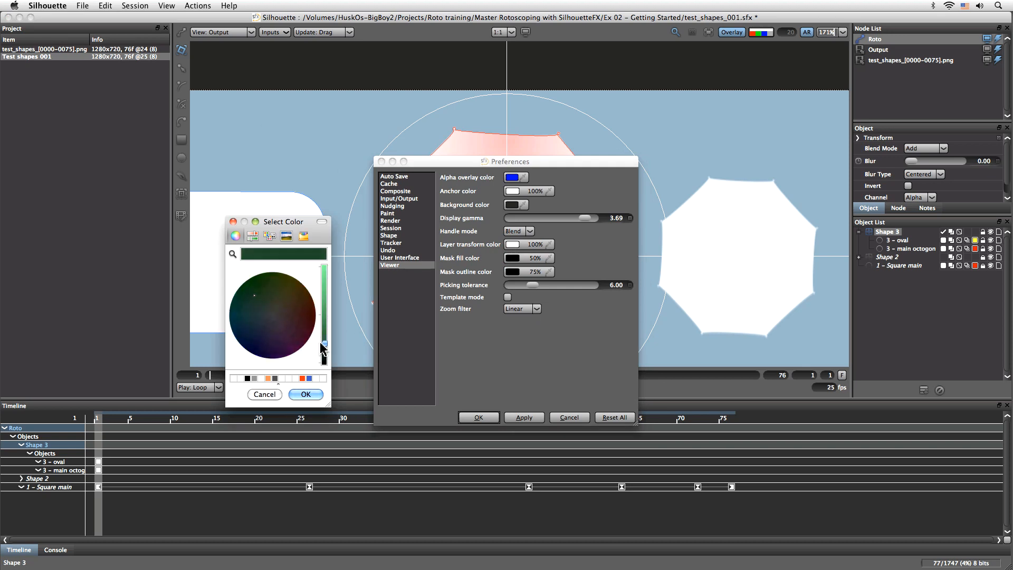
{"action": "left_click", "coordinate": [301, 306]}
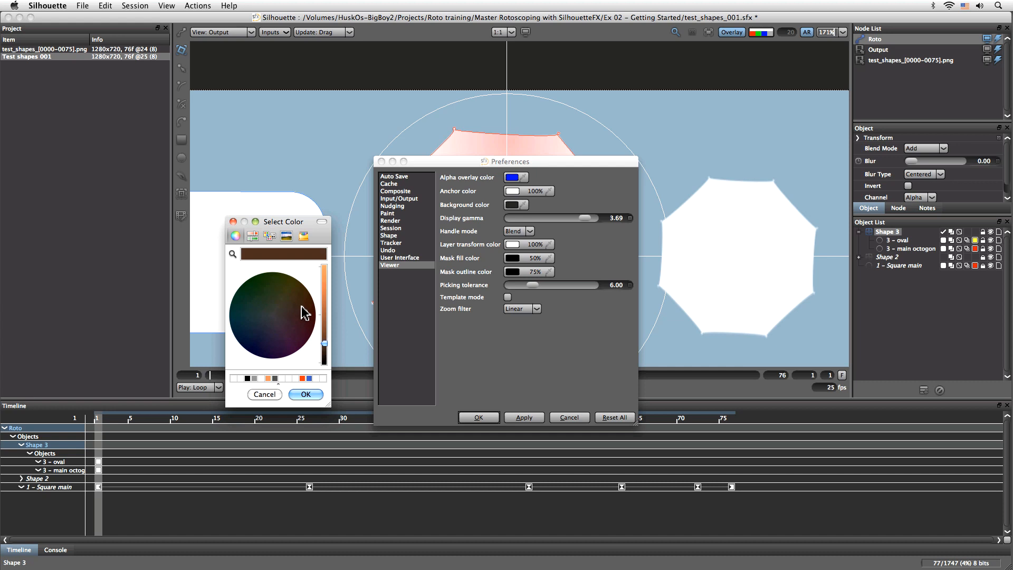
{"action": "left_click", "coordinate": [314, 393]}
{"action": "left_click", "coordinate": [523, 418]}
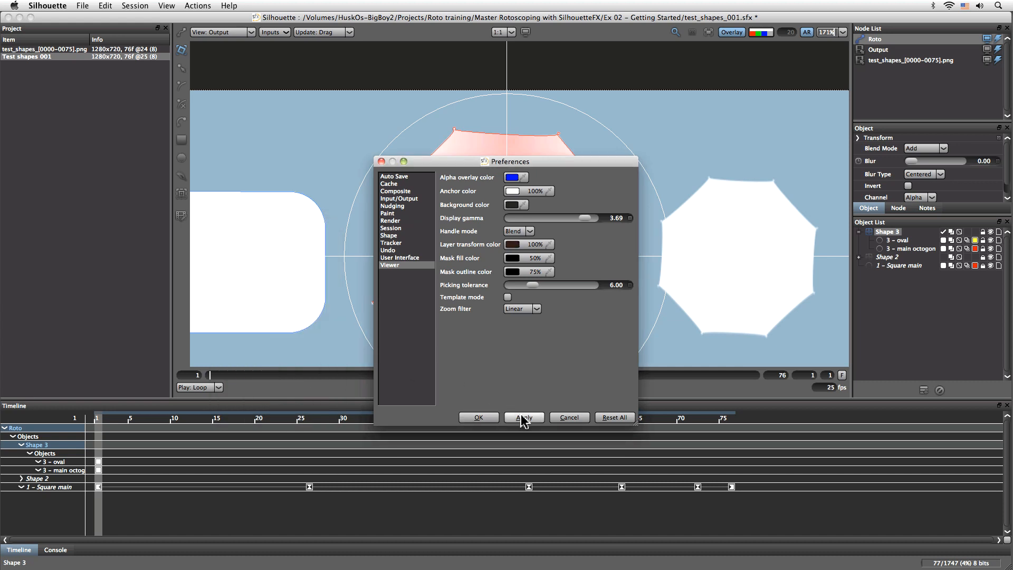
{"action": "left_click", "coordinate": [489, 418]}
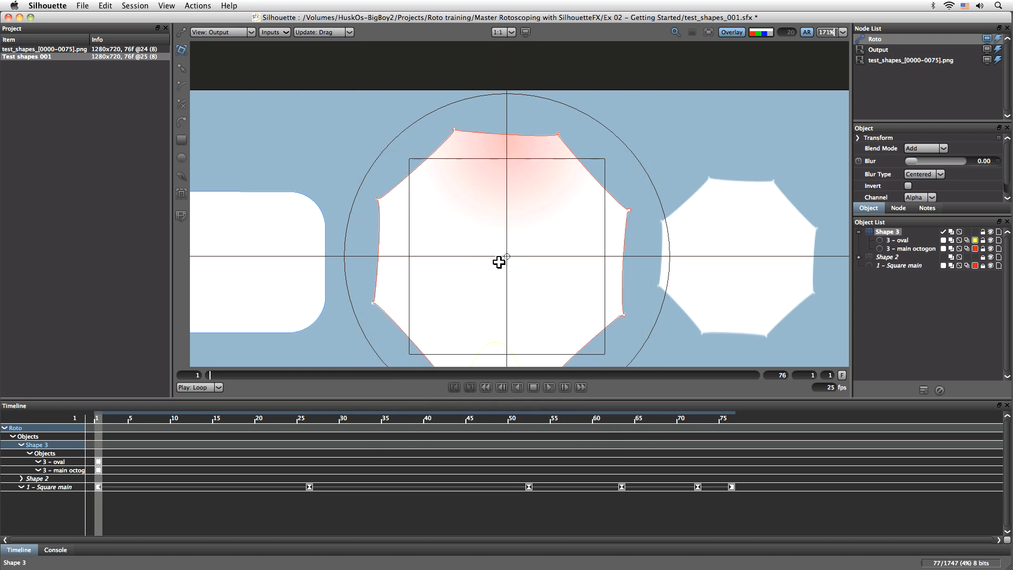
- Fine-tune the Shape 3 layer's anchor point to the octagon's center, at about 816.5, 178.5, and undo the last change
{"action": "scroll", "coordinate": [500, 262], "scroll_direction": "up", "scroll_amount": 1}
{"action": "mouse_move", "coordinate": [520, 257]}
{"action": "left_mouse_down"}
{"action": "mouse_move", "coordinate": [504, 254]}
{"action": "mouse_move", "coordinate": [518, 256]}
{"action": "mouse_move", "coordinate": [522, 207]}
{"action": "mouse_move", "coordinate": [514, 253]}
{"action": "mouse_move", "coordinate": [522, 264]}
{"action": "mouse_move", "coordinate": [510, 246]}
{"action": "left_mouse_up"}
{"action": "key", "text": "super+z"}
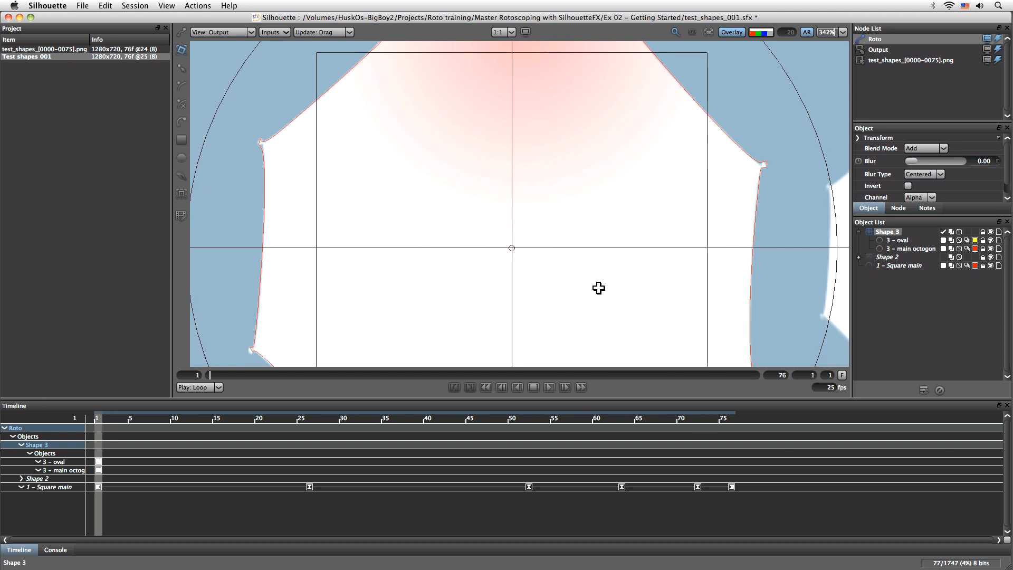
- Expand the Transform settings of the Shape 3 layer and enlarge their area so all the parameters fit
{"action": "scroll", "coordinate": [597, 273], "scroll_direction": "down", "scroll_amount": 1}
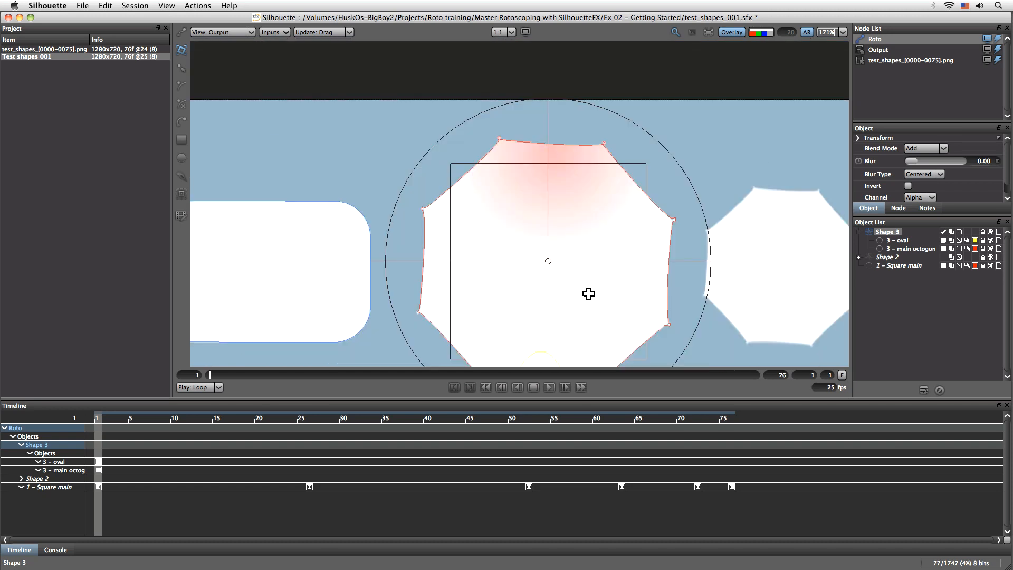
{"action": "left_click_drag", "start_coordinate": [610, 352], "coordinate": [545, 270]}
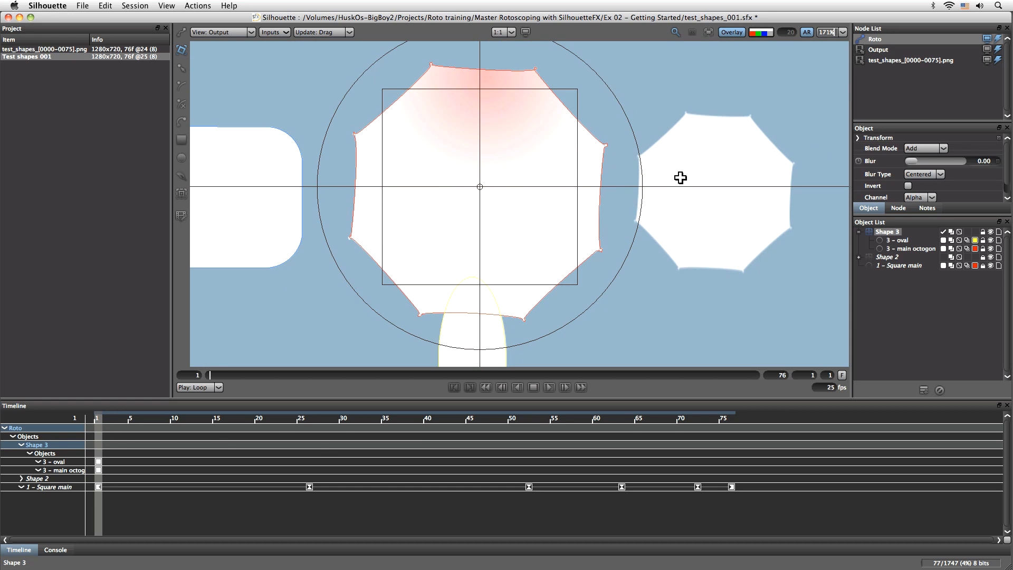
{"action": "left_click", "coordinate": [858, 138]}
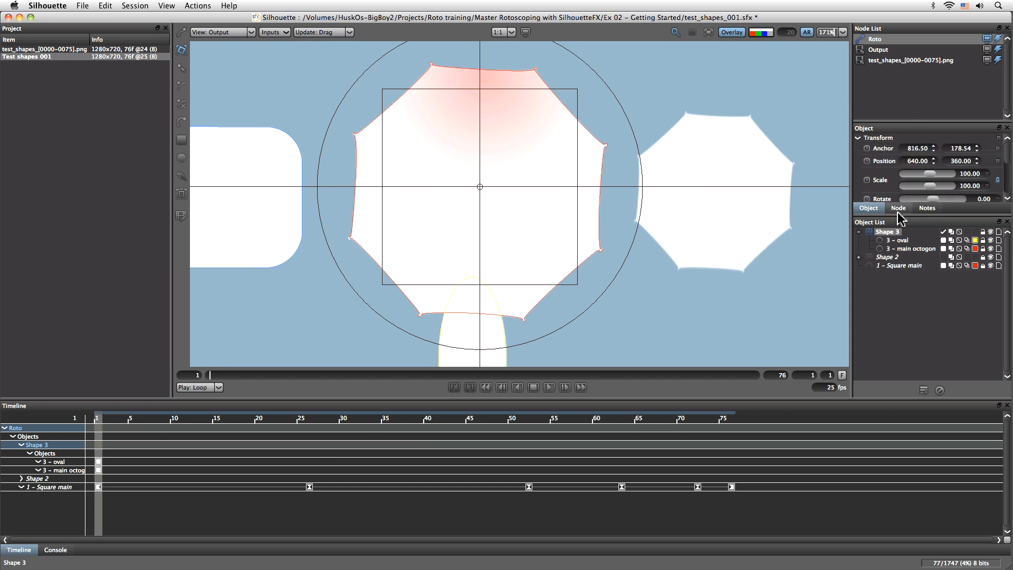
{"action": "left_click_drag", "start_coordinate": [900, 215], "coordinate": [888, 300]}
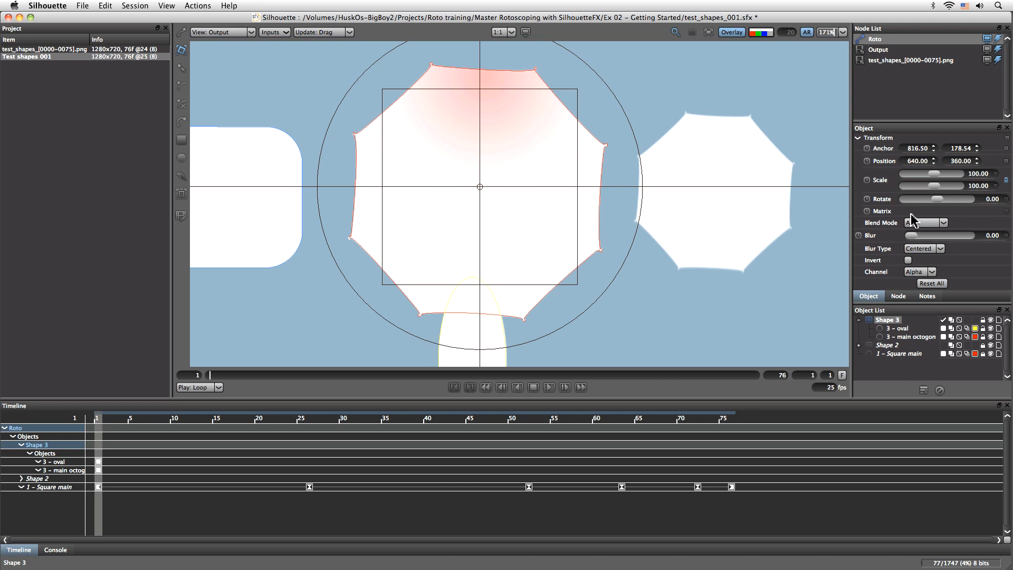
- Enable keyframing of the Shape 3 layer's Scale and Rotate at frame 1 and go to frame 76
{"action": "left_click", "coordinate": [867, 180]}
{"action": "left_click", "coordinate": [866, 199]}
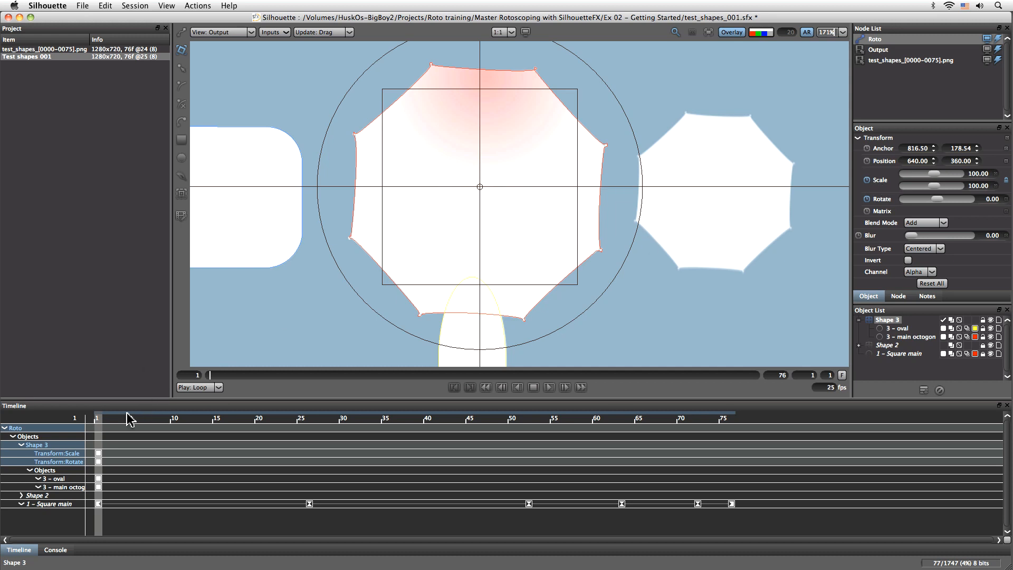
{"action": "left_click_drag", "start_coordinate": [104, 418], "coordinate": [733, 411]}
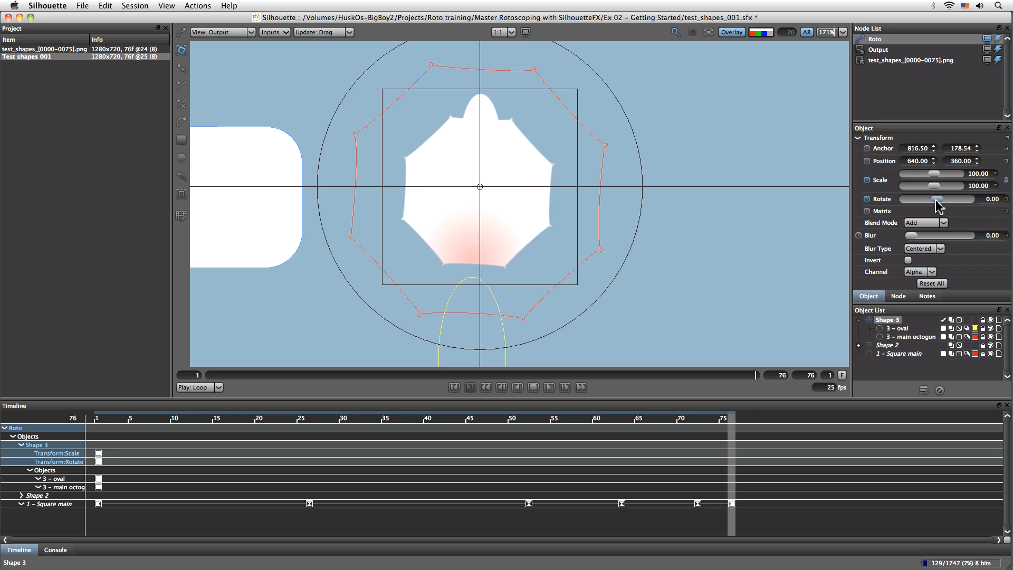
- At frame 76, scale the Shape 3 layer uniformly to about 56.67 and set its rotation to 180
{"action": "mouse_move", "coordinate": [935, 191]}
{"action": "left_mouse_down"}
{"action": "mouse_move", "coordinate": [908, 191]}
{"action": "mouse_move", "coordinate": [951, 191]}
{"action": "left_mouse_up"}
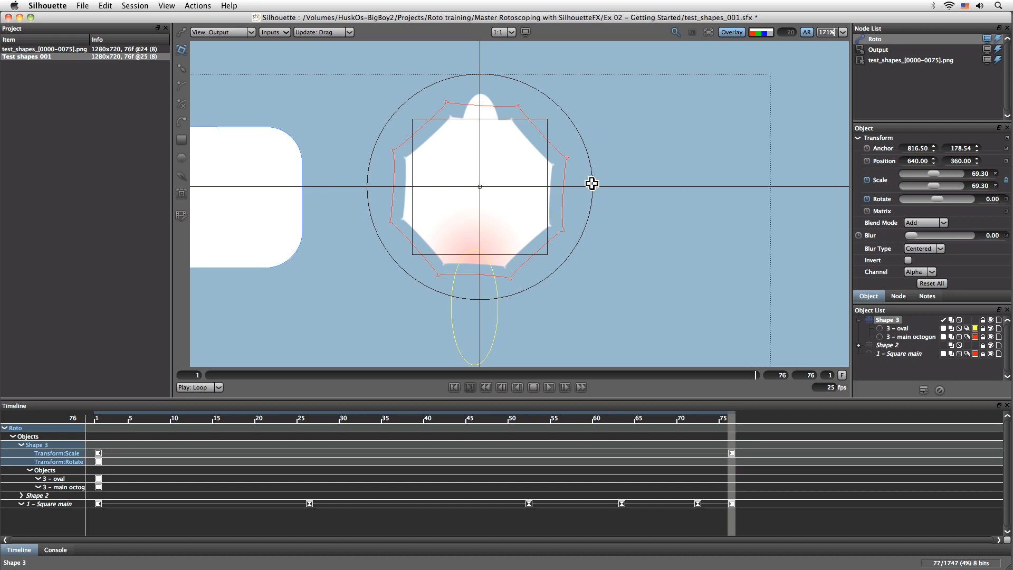
{"action": "left_click_drag", "start_coordinate": [576, 126], "coordinate": [400, 221]}
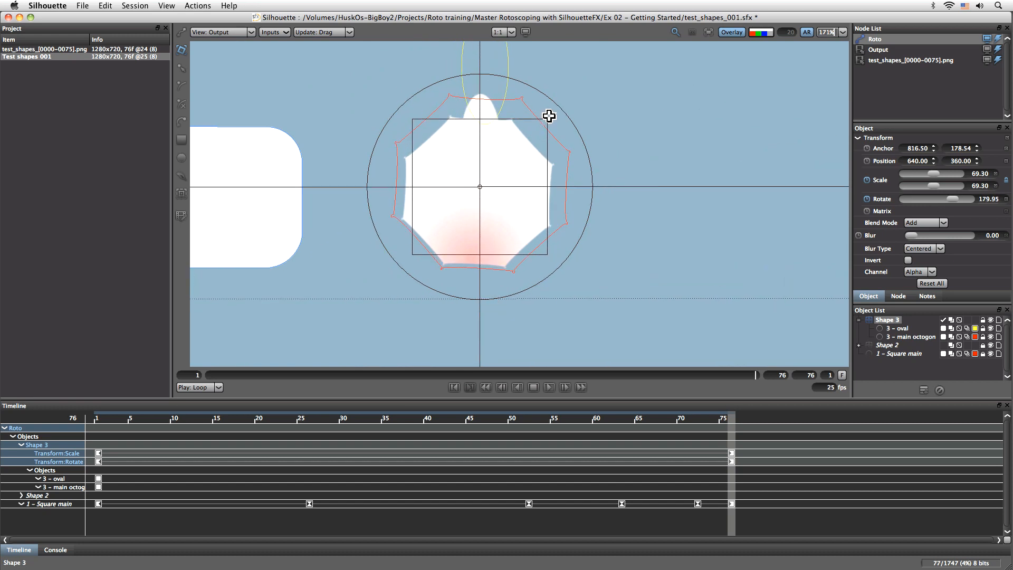
{"action": "left_click", "coordinate": [181, 51]}
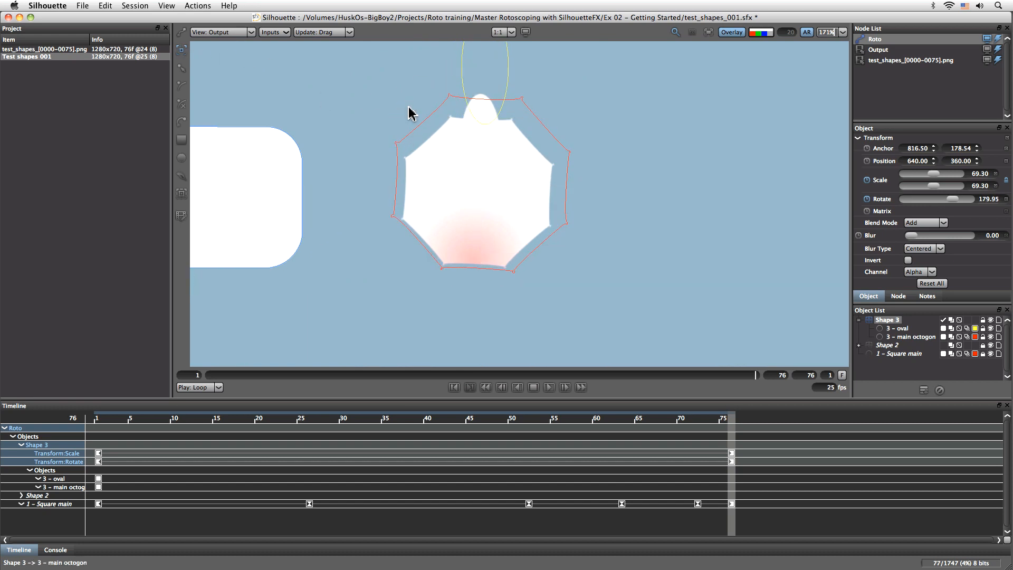
{"action": "left_click", "coordinate": [181, 50]}
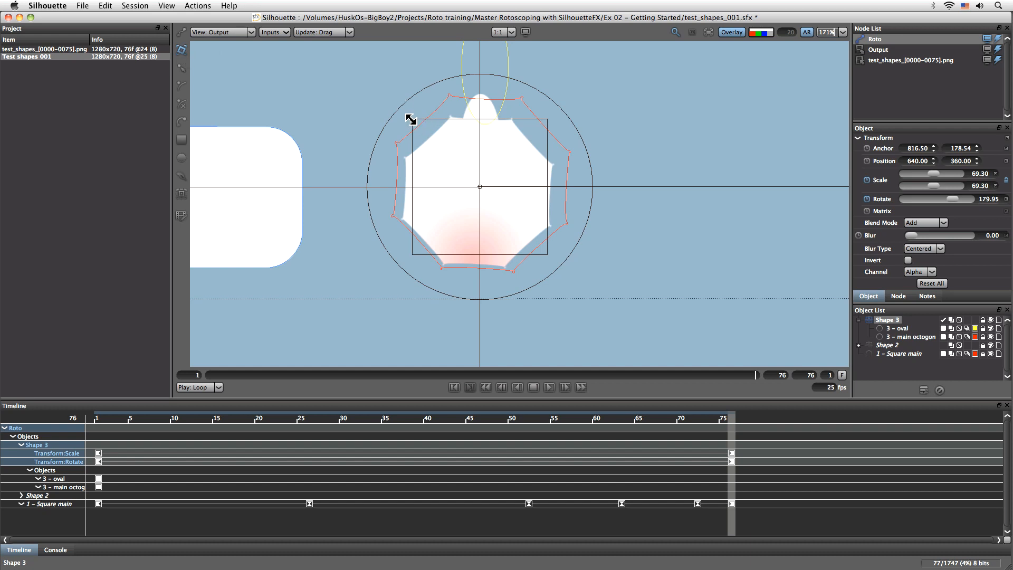
{"action": "left_click_drag", "start_coordinate": [411, 118], "coordinate": [424, 131]}
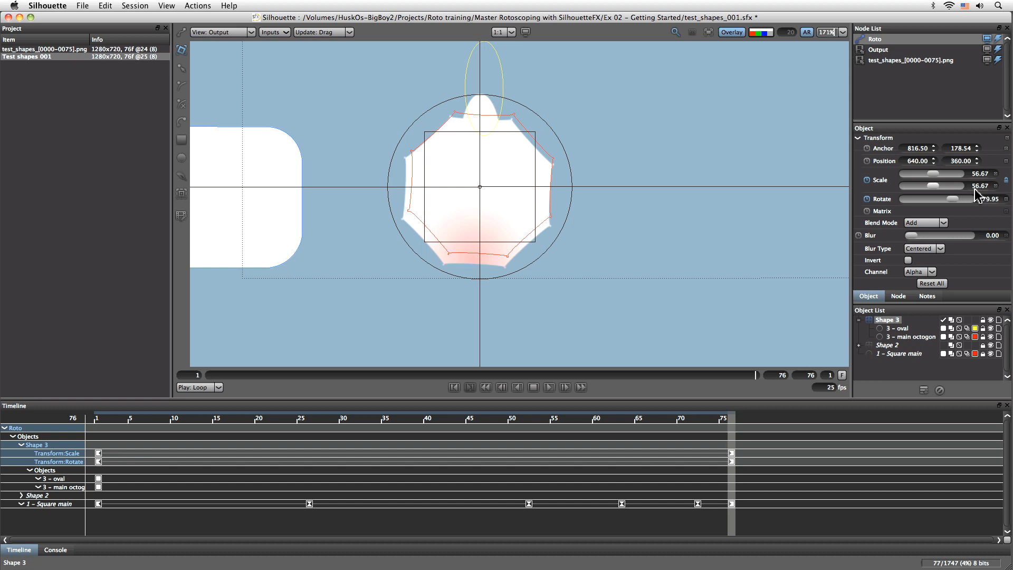
{"action": "left_click", "coordinate": [994, 198]}
{"action": "key", "text": "Return"}
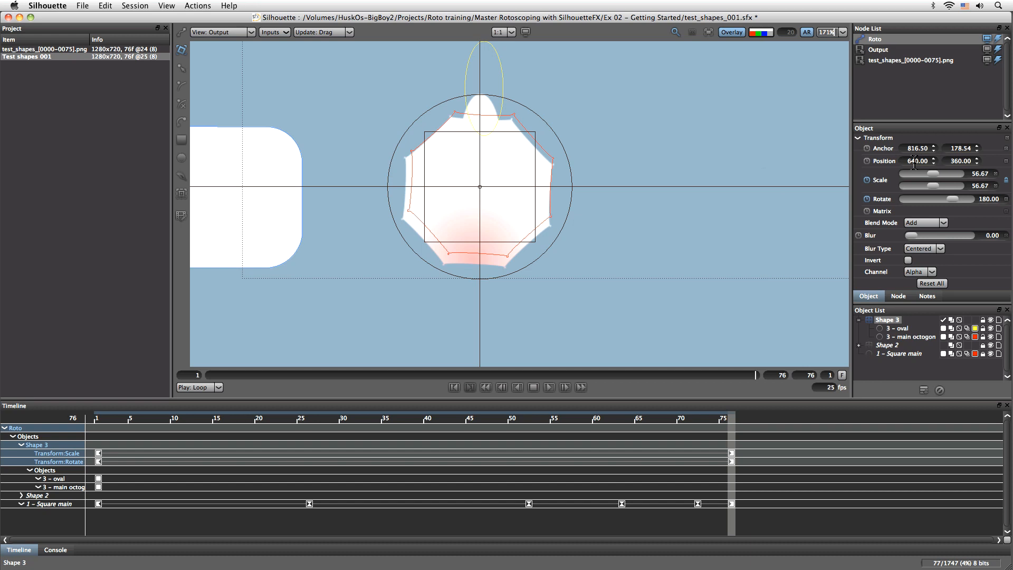
- Try repositioning the Shape 3 layer to about 636.2, 367.3 at frame 76, check frame 1, and undo the move
{"action": "scroll", "coordinate": [399, 192], "scroll_direction": "up", "scroll_amount": 1}
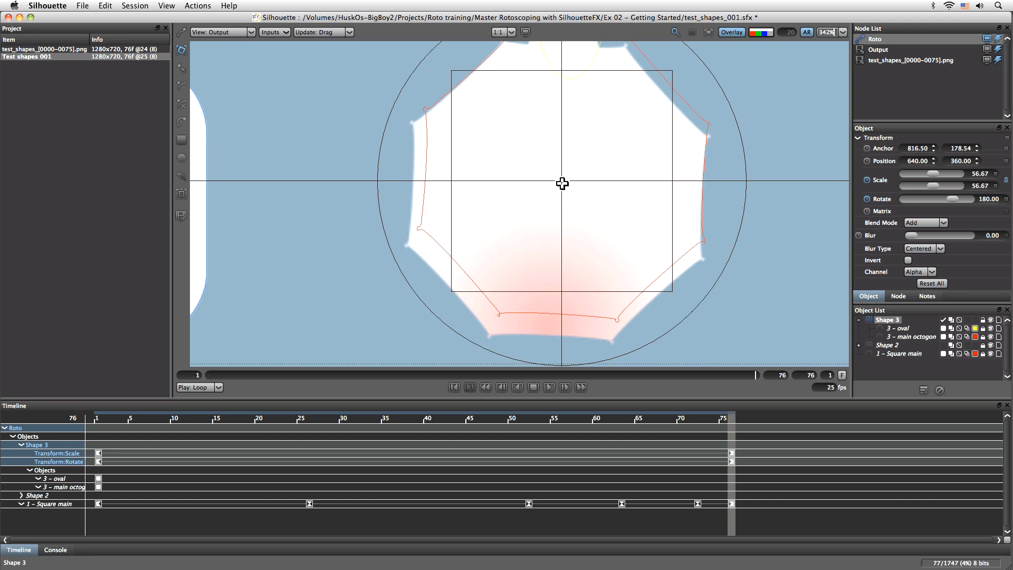
{"action": "mouse_move", "coordinate": [562, 181]}
{"action": "left_mouse_down"}
{"action": "mouse_move", "coordinate": [486, 199]}
{"action": "mouse_move", "coordinate": [554, 194]}
{"action": "left_mouse_up"}
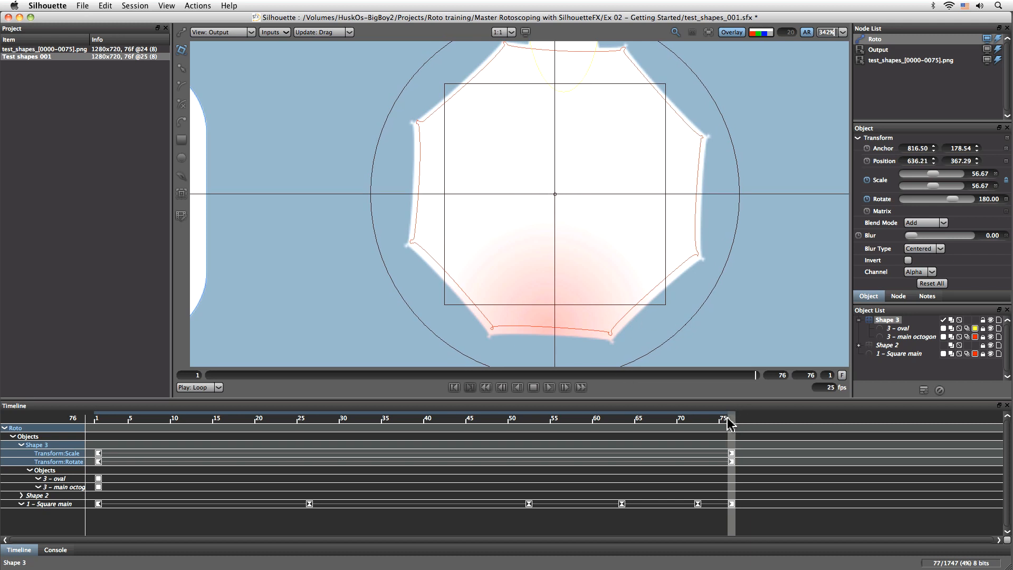
{"action": "left_click_drag", "start_coordinate": [728, 420], "coordinate": [94, 463]}
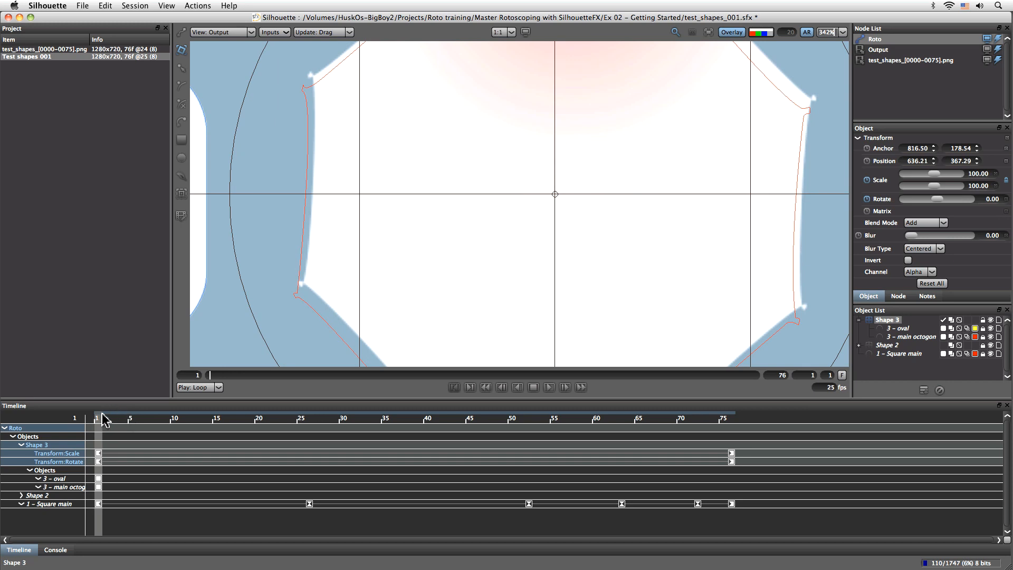
{"action": "left_click_drag", "start_coordinate": [731, 419], "coordinate": [744, 397]}
{"action": "key", "text": "super+z"}
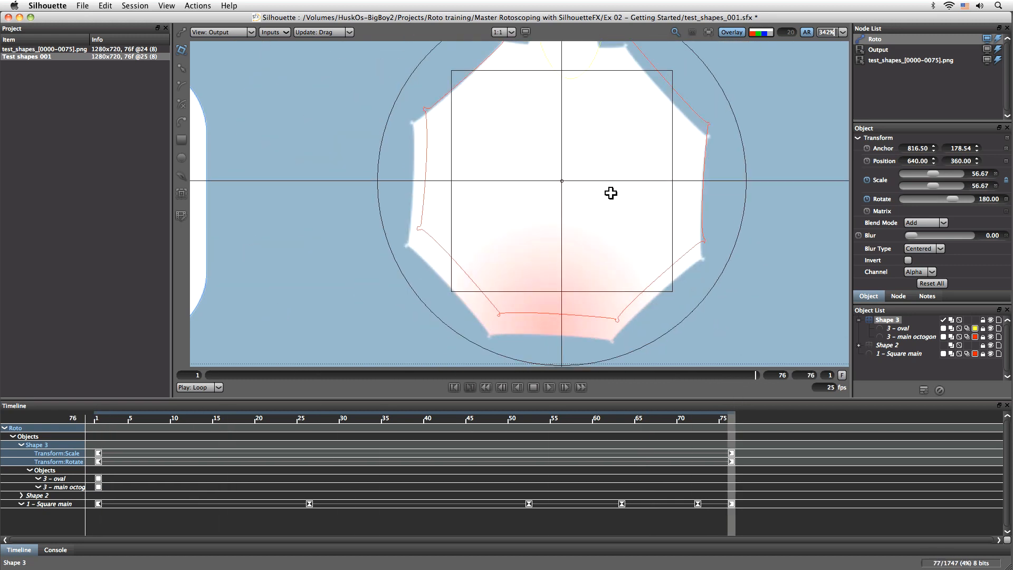
- At frame 76, shift the Shape 3 layer's anchor to 814.50, 184.54 so the outline centers on the octagon
{"action": "left_click", "coordinate": [933, 146]}
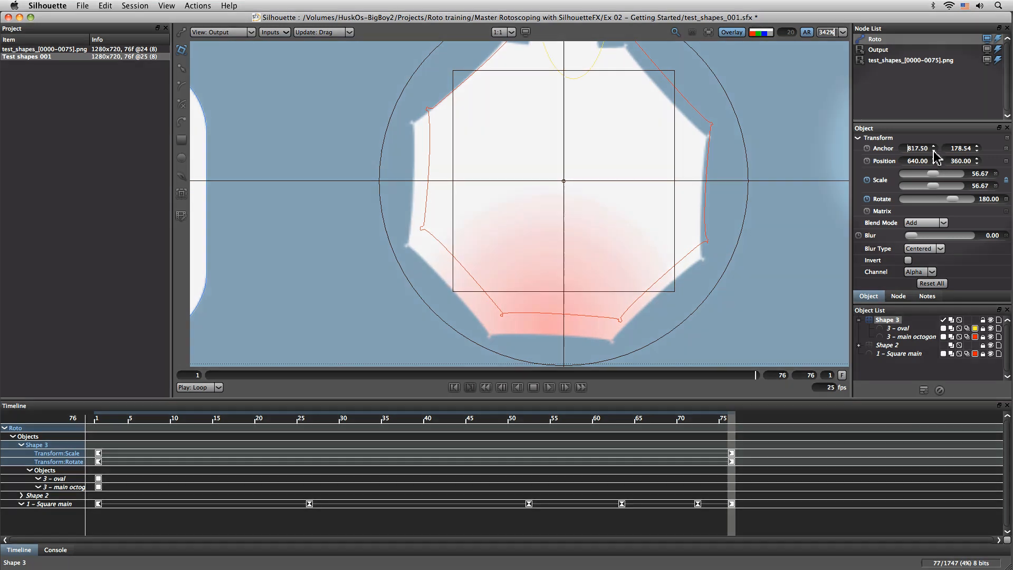
{"action": "left_click", "coordinate": [934, 151]}
{"action": "left_click", "coordinate": [934, 151]}
{"action": "left_click", "coordinate": [933, 151]}
{"action": "left_click", "coordinate": [934, 151]}
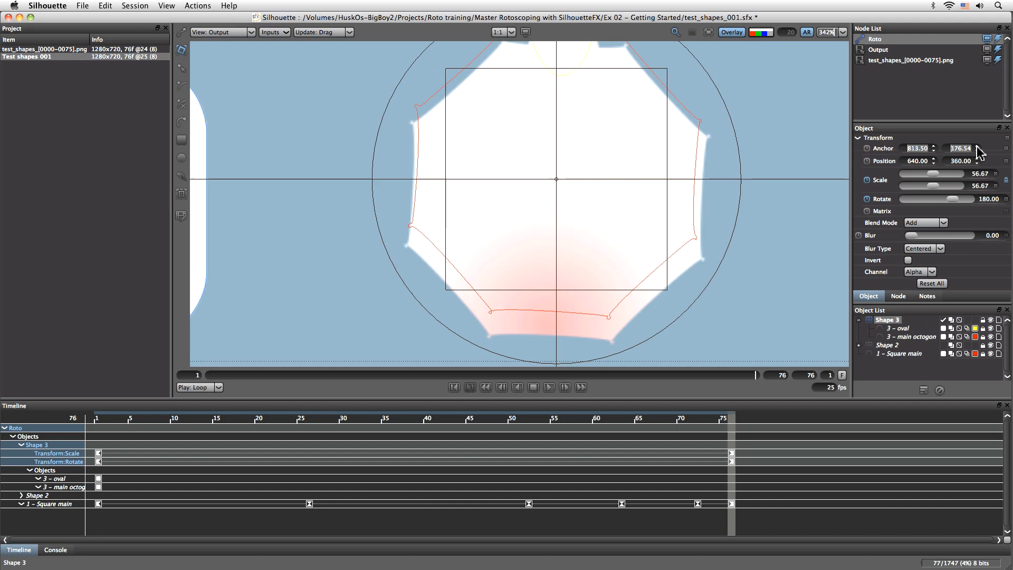
{"action": "left_click", "coordinate": [977, 147]}
{"action": "left_click", "coordinate": [977, 146]}
{"action": "left_click", "coordinate": [977, 146]}
{"action": "left_click", "coordinate": [977, 147]}
{"action": "left_click", "coordinate": [977, 147]}
{"action": "left_click", "coordinate": [977, 146]}
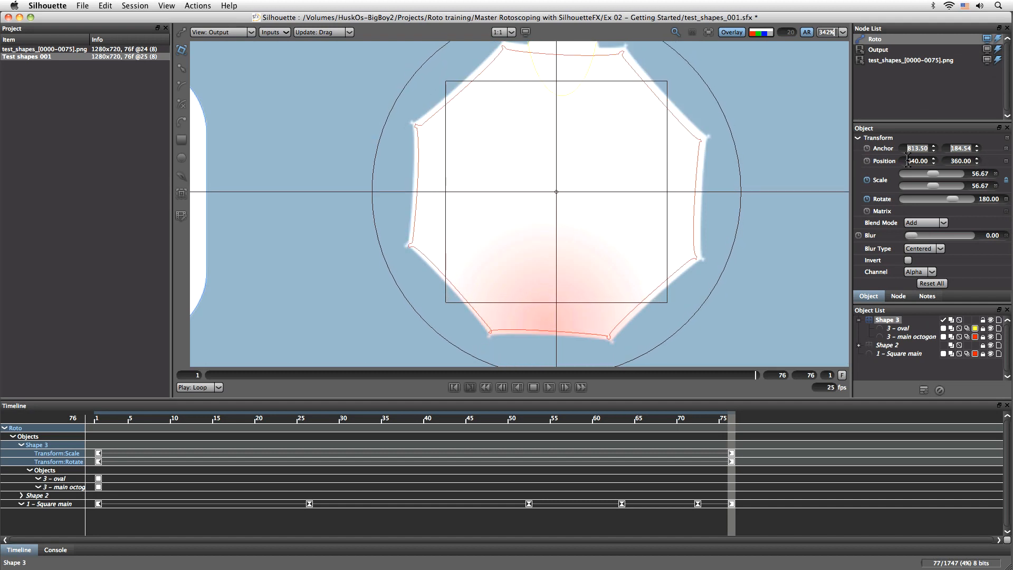
{"action": "left_click", "coordinate": [933, 147]}
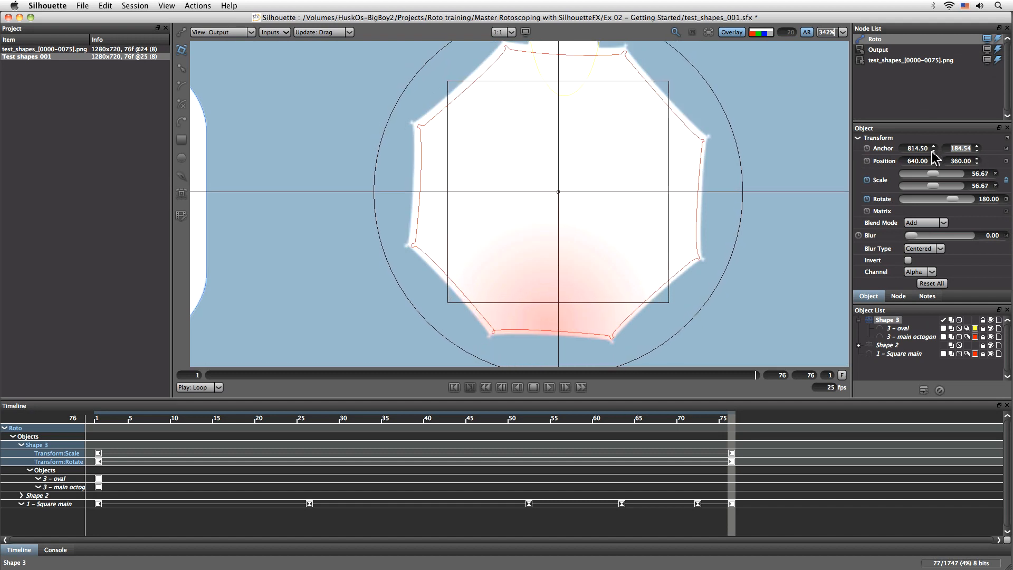
- Try resizing the Shape 3 layer at frame 76 to a scale of about 49.5 and undo the last transform drag
{"action": "left_click_drag", "start_coordinate": [940, 178], "coordinate": [933, 175]}
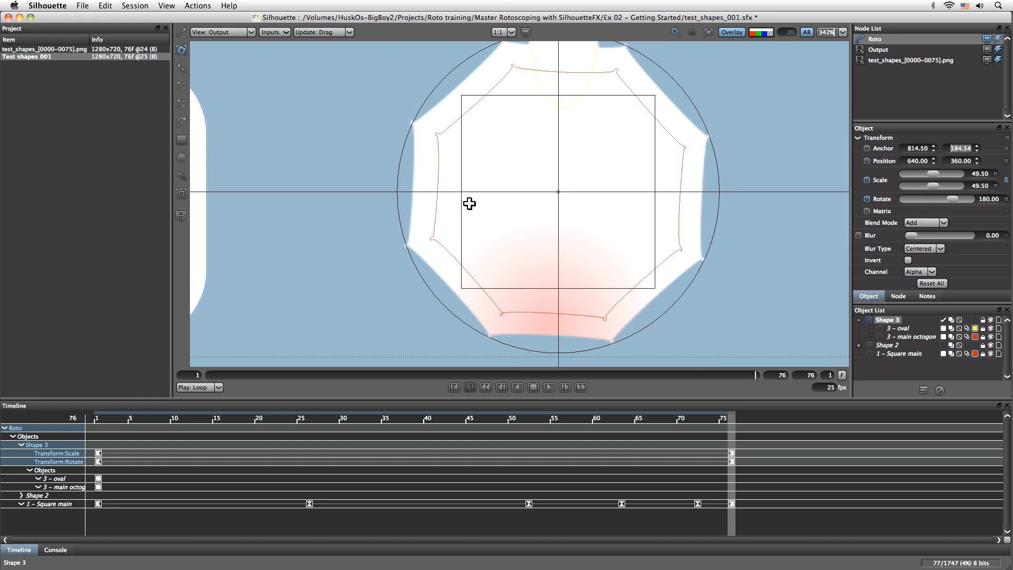
{"action": "left_click_drag", "start_coordinate": [656, 95], "coordinate": [659, 92]}
{"action": "key", "text": "super+z"}
- Set the Viewer picking tolerance to 20.00 in the preferences and accept it
{"action": "left_click", "coordinate": [67, 7]}
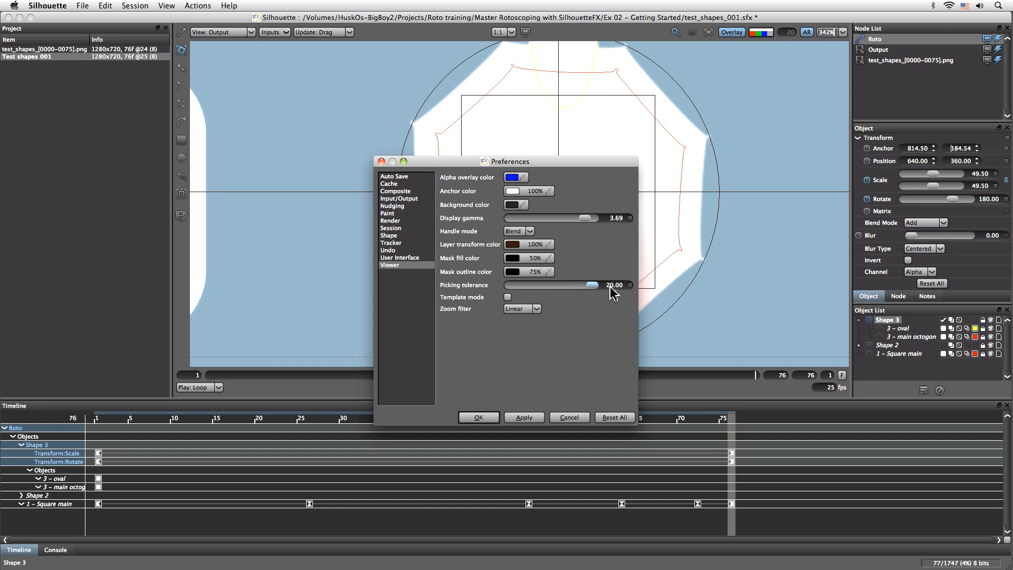
{"action": "left_click", "coordinate": [479, 417]}
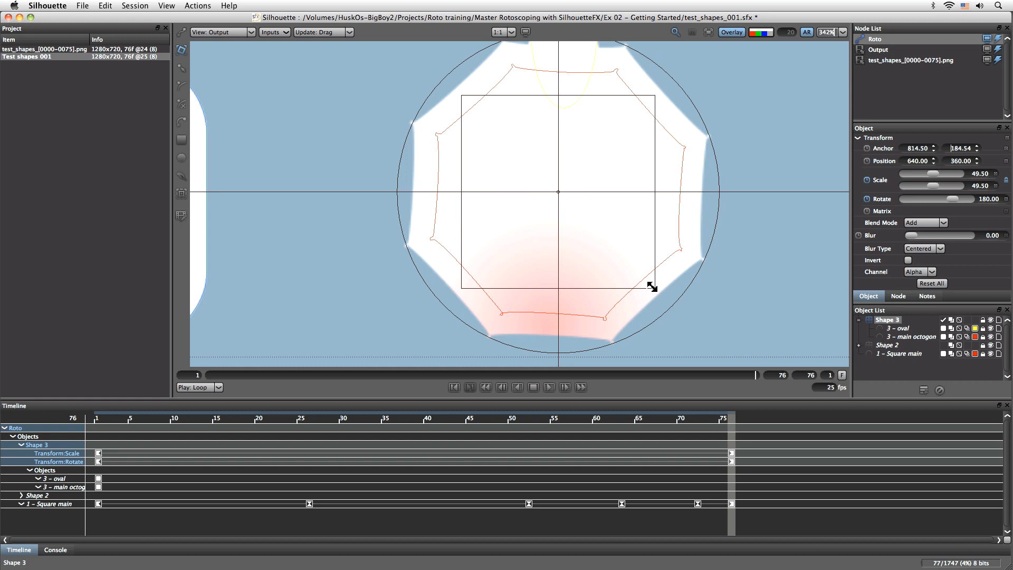
- Fit the Shape 3 layer to the octagon at frame 76 with a scale of about 58.84 and an anchor of 814, 184
{"action": "left_click_drag", "start_coordinate": [652, 287], "coordinate": [671, 303]}
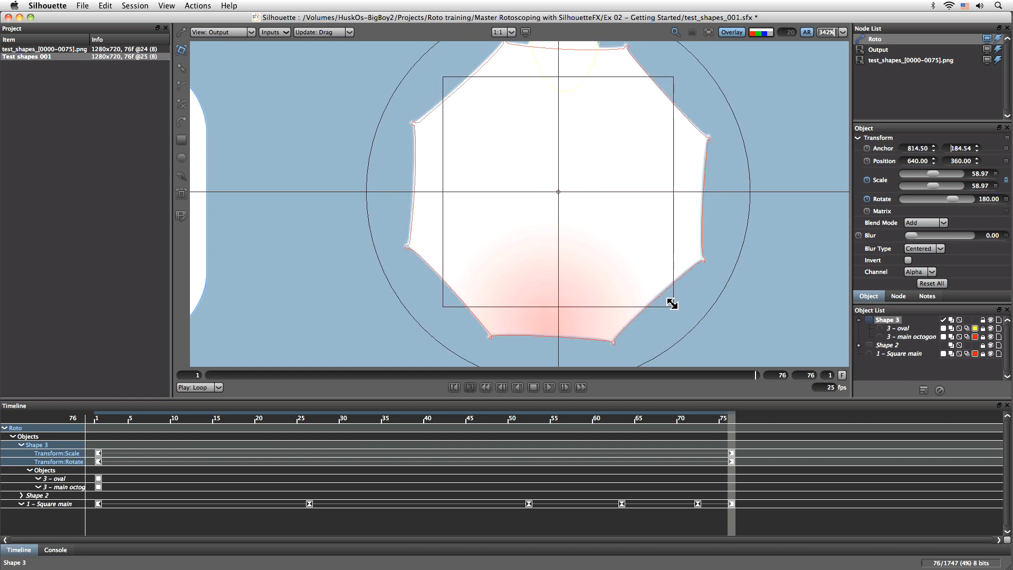
{"action": "left_click", "coordinate": [933, 150]}
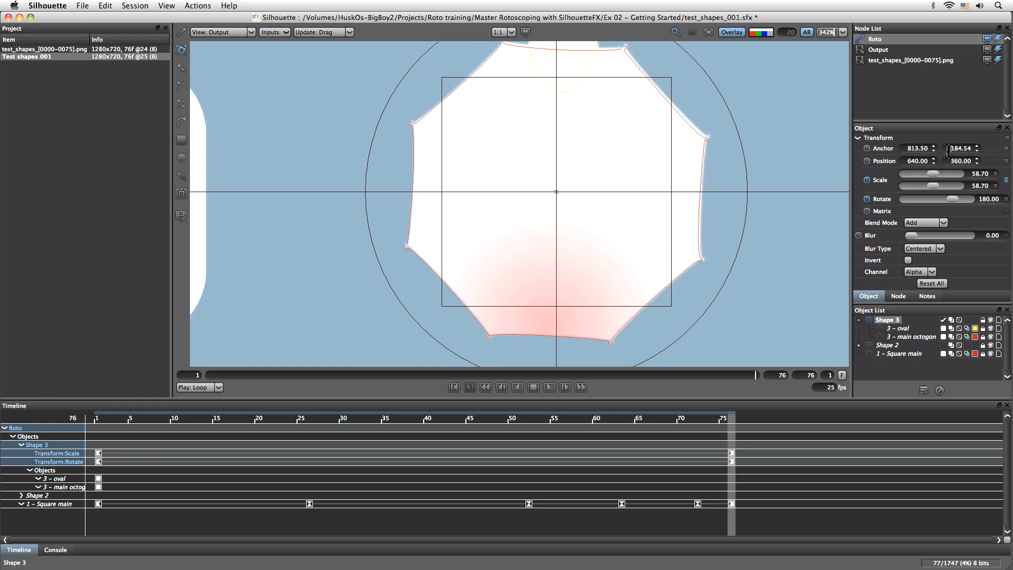
{"action": "left_click", "coordinate": [976, 147]}
{"action": "left_click", "coordinate": [977, 150]}
{"action": "left_click", "coordinate": [977, 150]}
{"action": "left_click", "coordinate": [942, 171]}
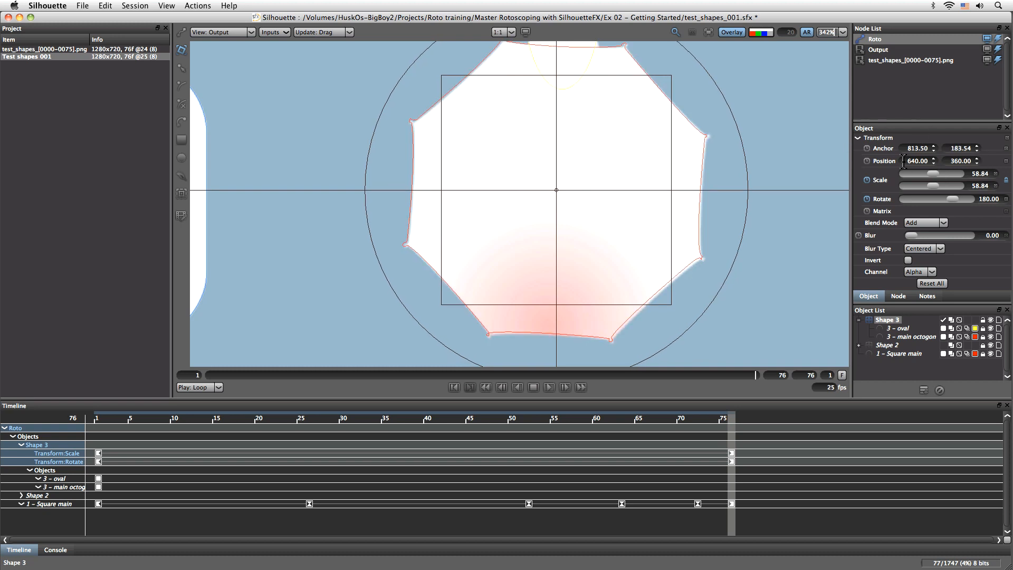
{"action": "type", "text": "4"}
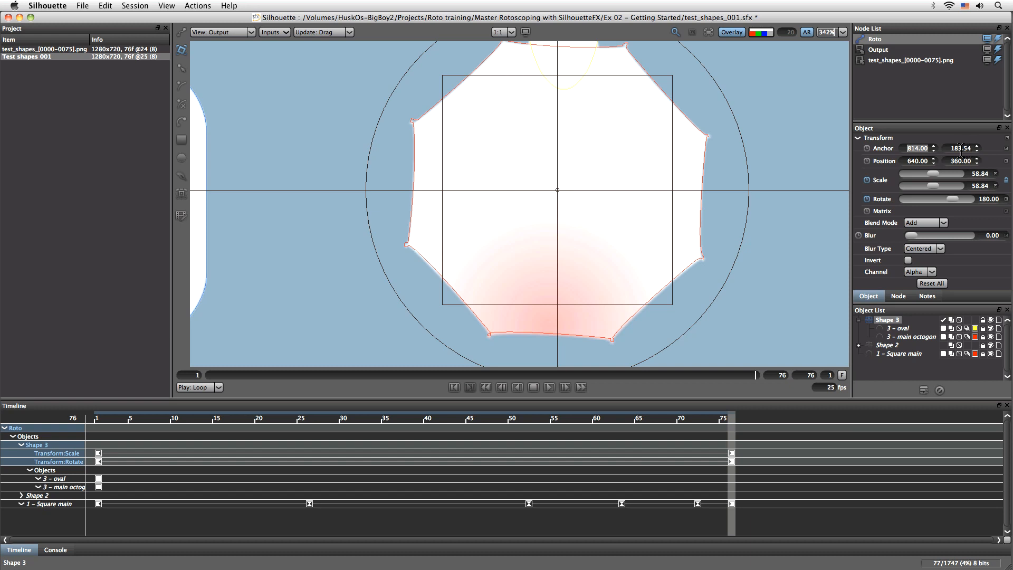
{"action": "left_click", "coordinate": [976, 151]}
{"action": "left_click_drag", "start_coordinate": [972, 149], "coordinate": [949, 162]}
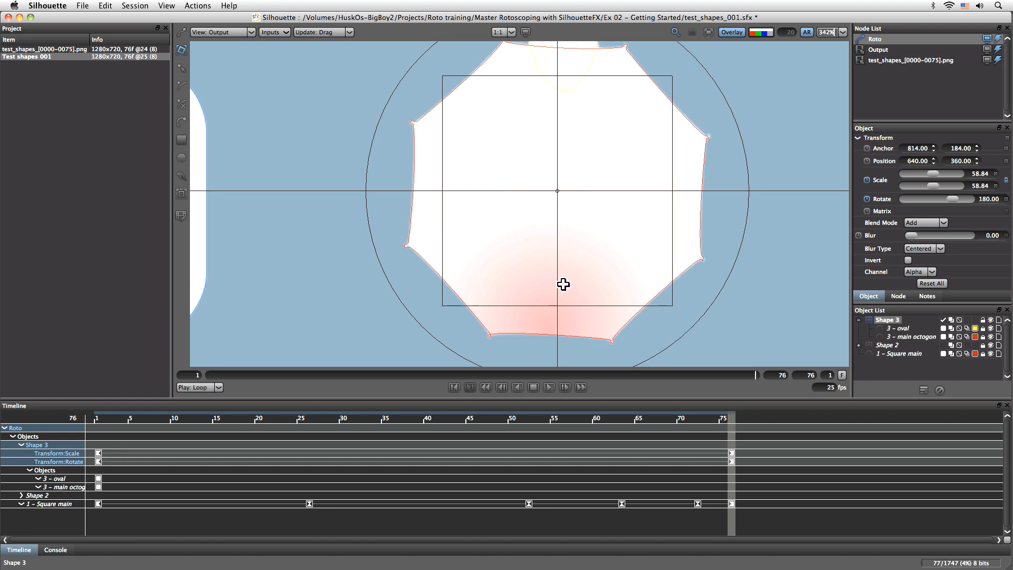
- Scrub the timeline from frame 76 back to frame 1 to check how the Shape 3 outlines follow the octagon
{"action": "left_click_drag", "start_coordinate": [729, 418], "coordinate": [364, 399]}
{"action": "key", "text": "o"}
{"action": "left_click_drag", "start_coordinate": [281, 425], "coordinate": [69, 426]}
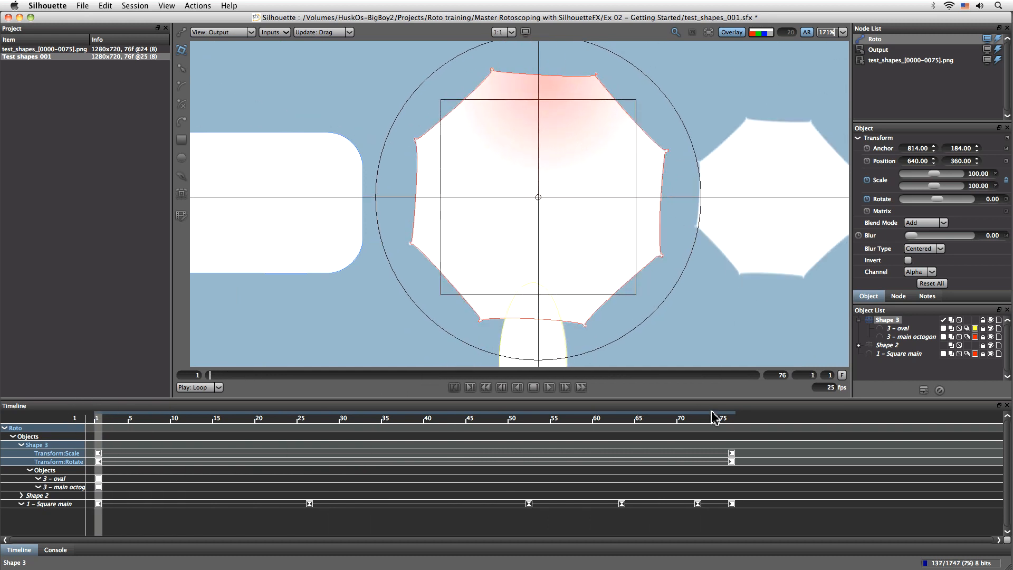
- At frame 26, move the 3 - oval shape toward the octagon to match the white oval, and check back to frame 1
{"action": "left_click_drag", "start_coordinate": [98, 422], "coordinate": [293, 420]}
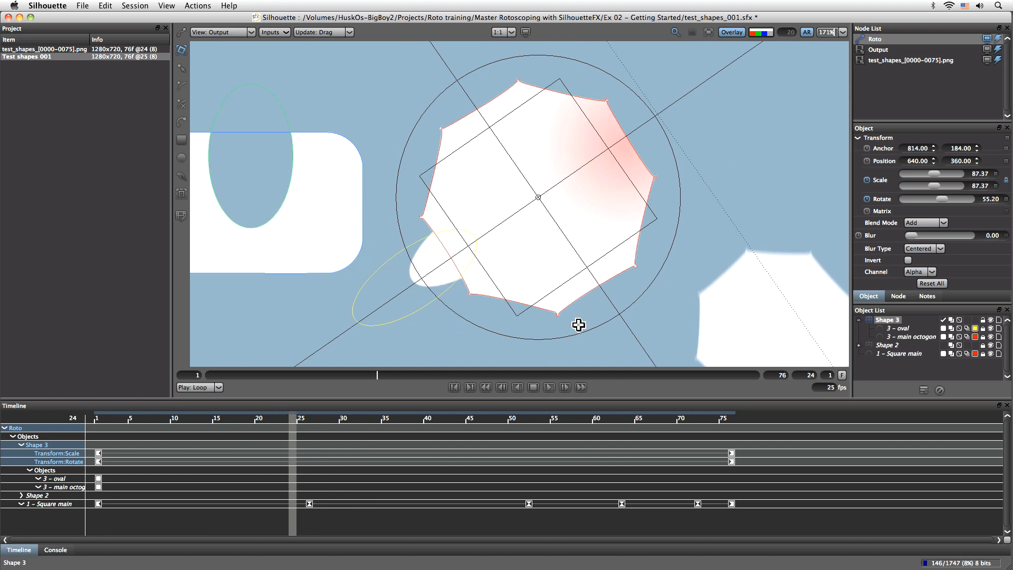
{"action": "left_click_drag", "start_coordinate": [579, 326], "coordinate": [561, 246]}
{"action": "mouse_move", "coordinate": [299, 421]}
{"action": "left_mouse_down"}
{"action": "mouse_move", "coordinate": [90, 424]}
{"action": "mouse_move", "coordinate": [237, 423]}
{"action": "mouse_move", "coordinate": [322, 438]}
{"action": "mouse_move", "coordinate": [310, 435]}
{"action": "left_mouse_up"}
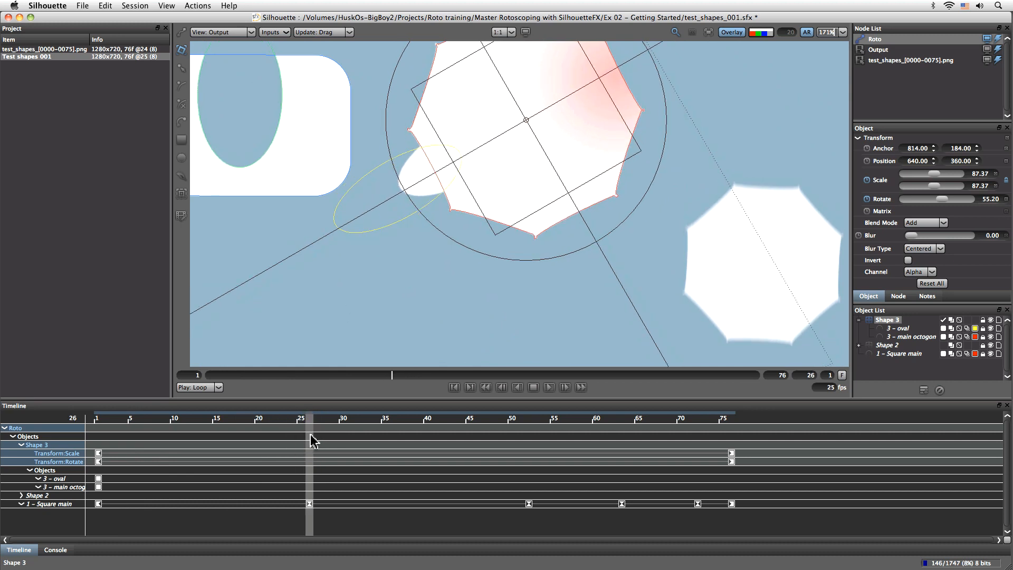
{"action": "left_click", "coordinate": [899, 329]}
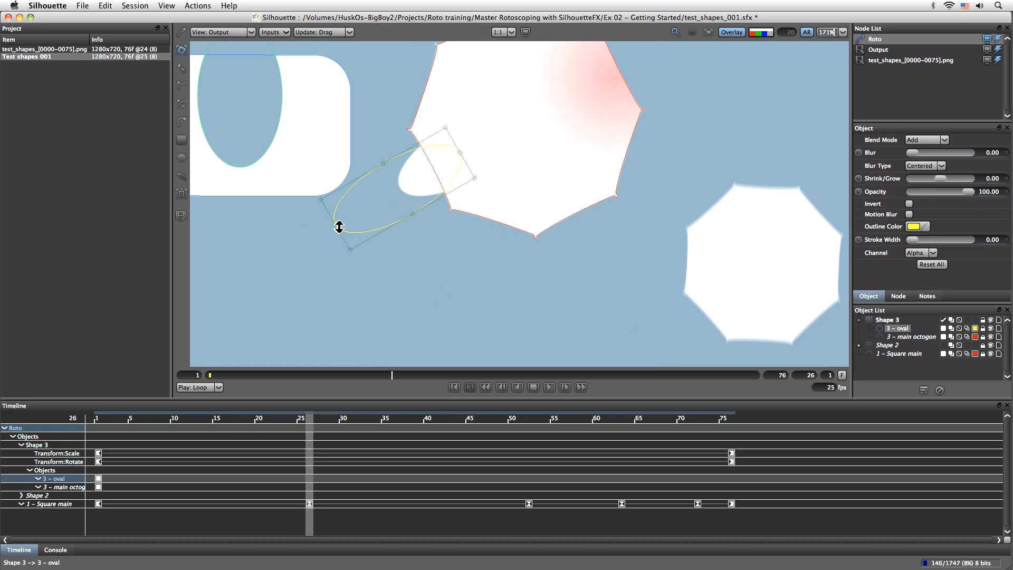
{"action": "left_click_drag", "start_coordinate": [346, 241], "coordinate": [401, 212]}
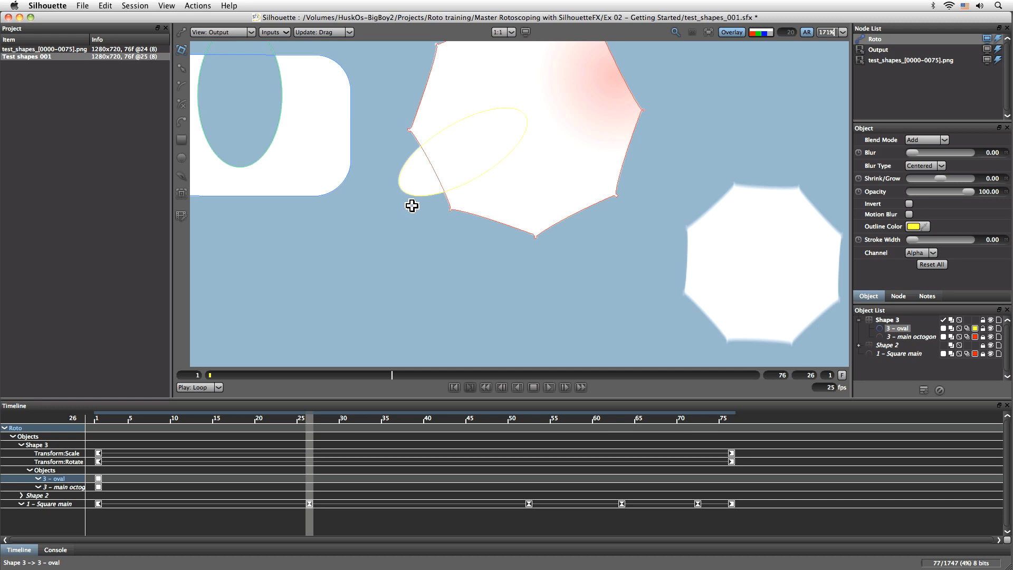
{"action": "left_click_drag", "start_coordinate": [412, 206], "coordinate": [412, 206]}
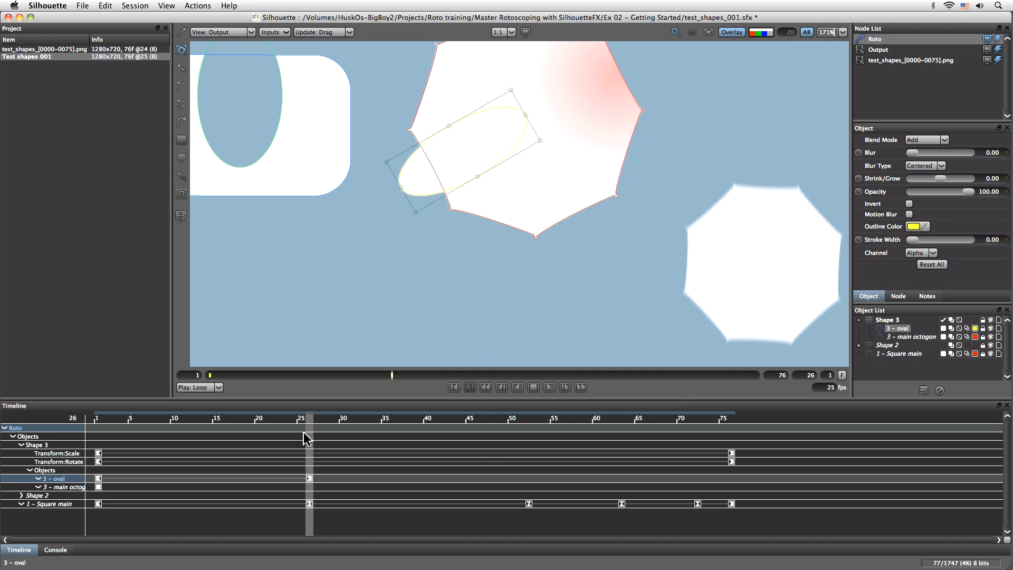
{"action": "left_click_drag", "start_coordinate": [309, 425], "coordinate": [97, 416]}
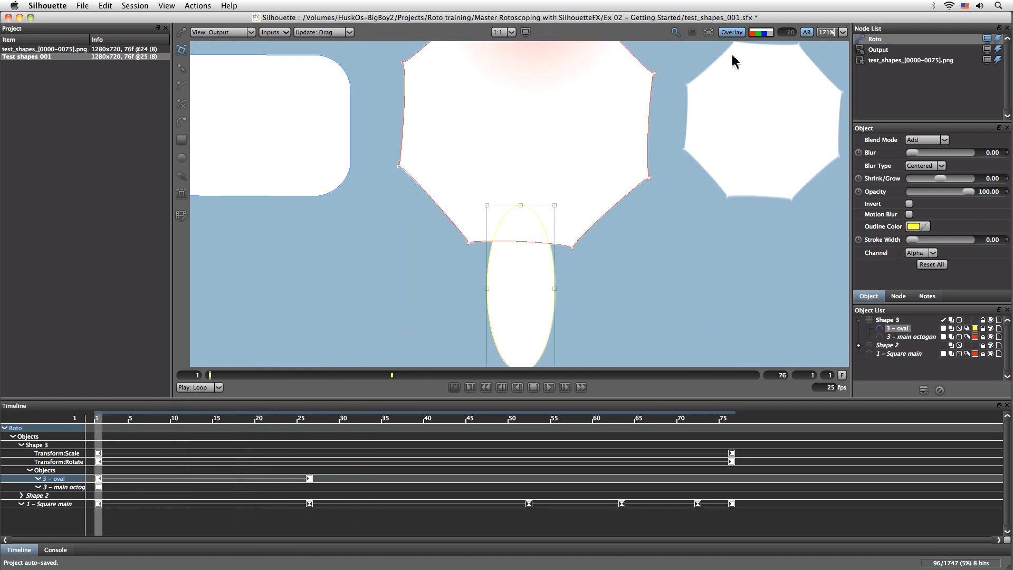
- Play the whole clip fitted to the viewer with the alpha overlay on and outlines hidden, and save the project
{"action": "left_click", "coordinate": [771, 33]}
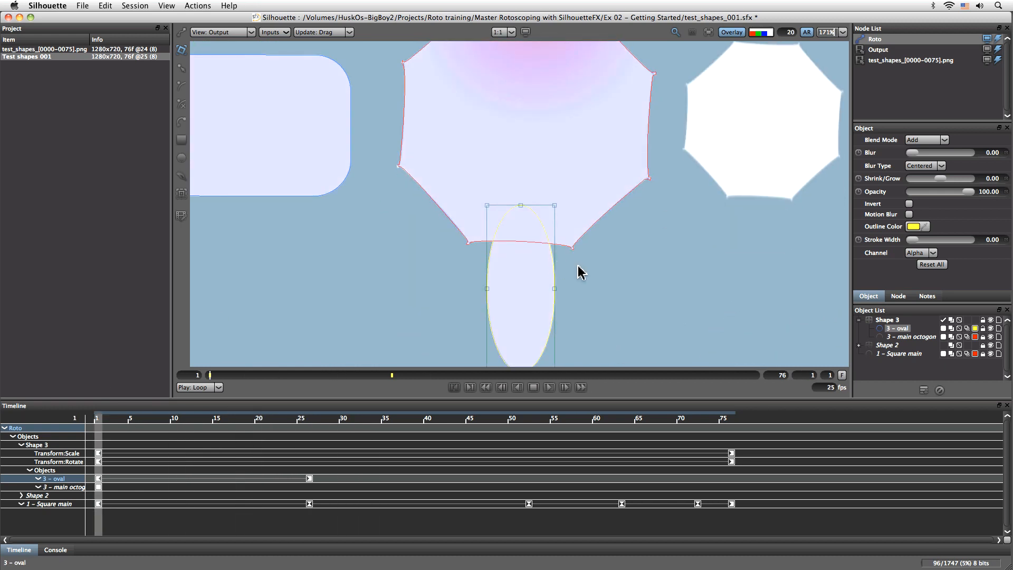
{"action": "scroll", "coordinate": [581, 272], "scroll_direction": "down", "scroll_amount": 2}
{"action": "key", "text": "f"}
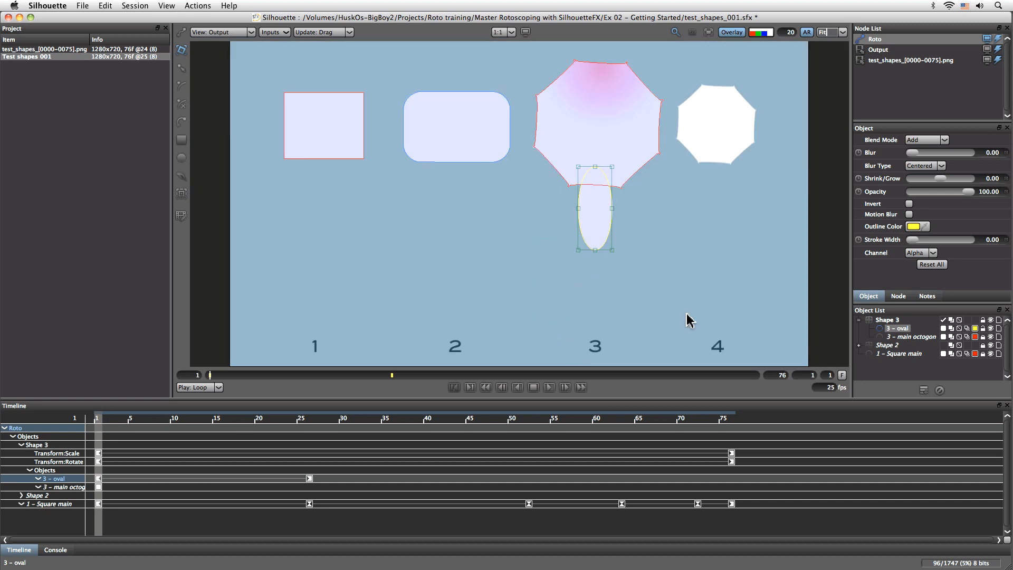
{"action": "left_click", "coordinate": [730, 35]}
{"action": "left_click", "coordinate": [552, 387]}
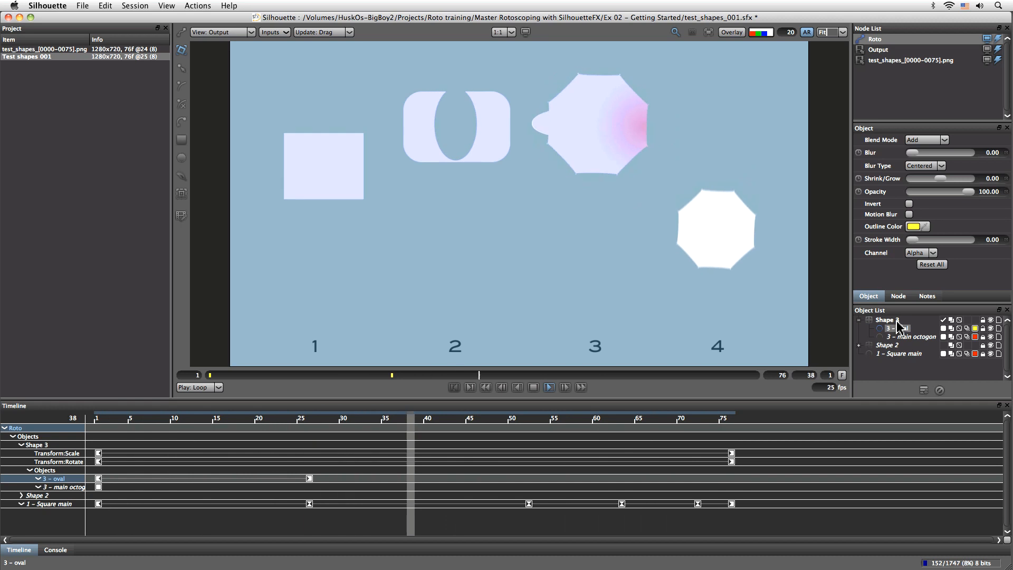
{"action": "key", "text": "super+s"}
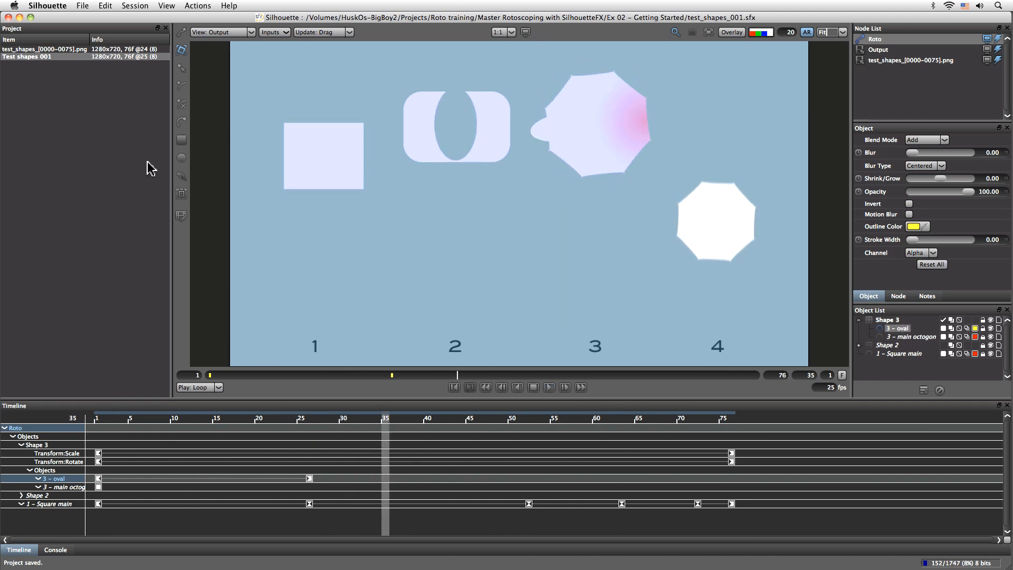
- Import the beetle image sequence from the beetle folder in Ex 02 - Getting Started, starting at beetle_00788.jpg
{"action": "left_click", "coordinate": [82, 6]}
{"action": "mouse_move", "coordinate": [100, 104]}
{"action": "left_click", "coordinate": [255, 103]}
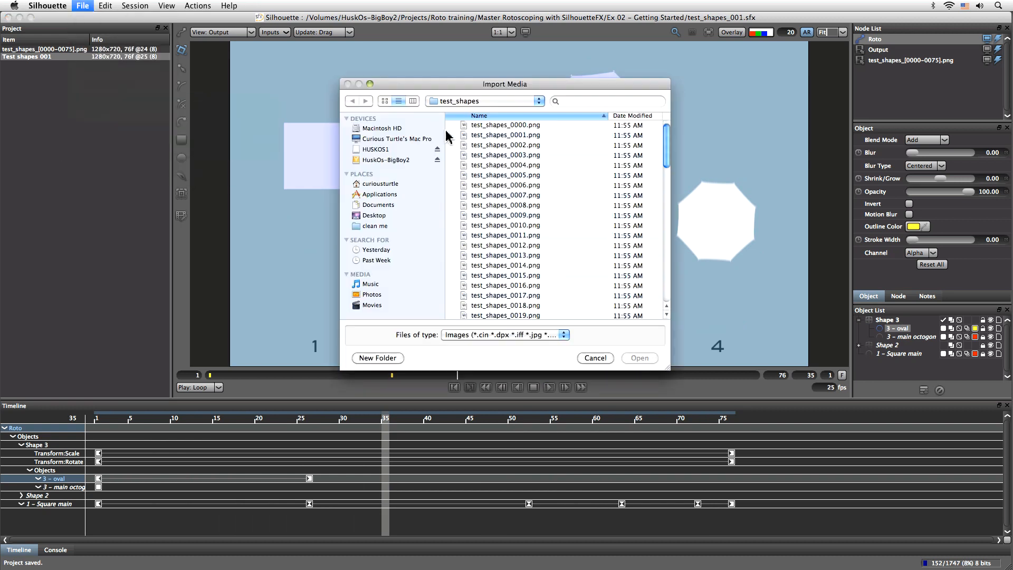
{"action": "left_click", "coordinate": [485, 102]}
{"action": "left_click", "coordinate": [486, 112]}
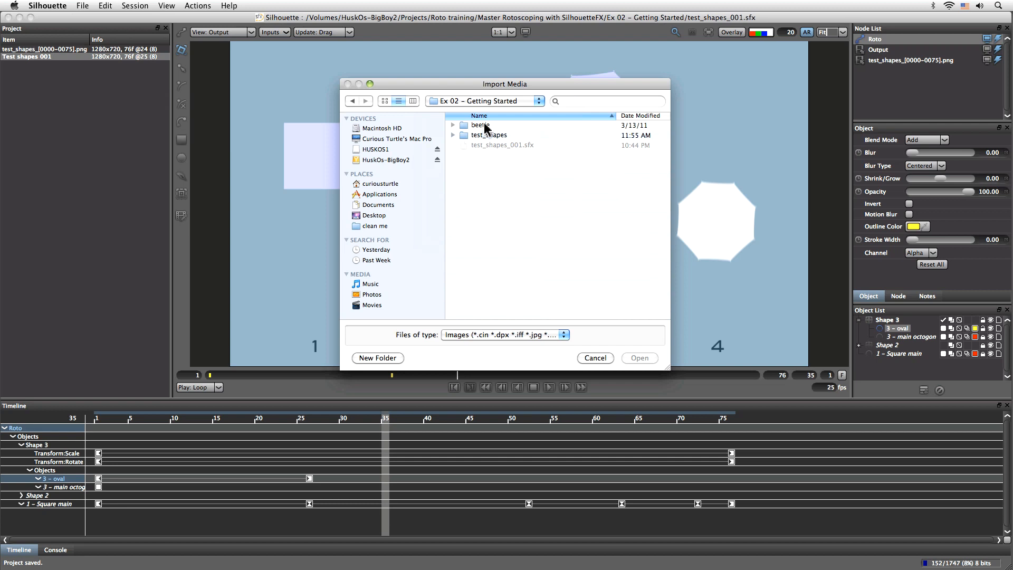
{"action": "double_click", "coordinate": [486, 126]}
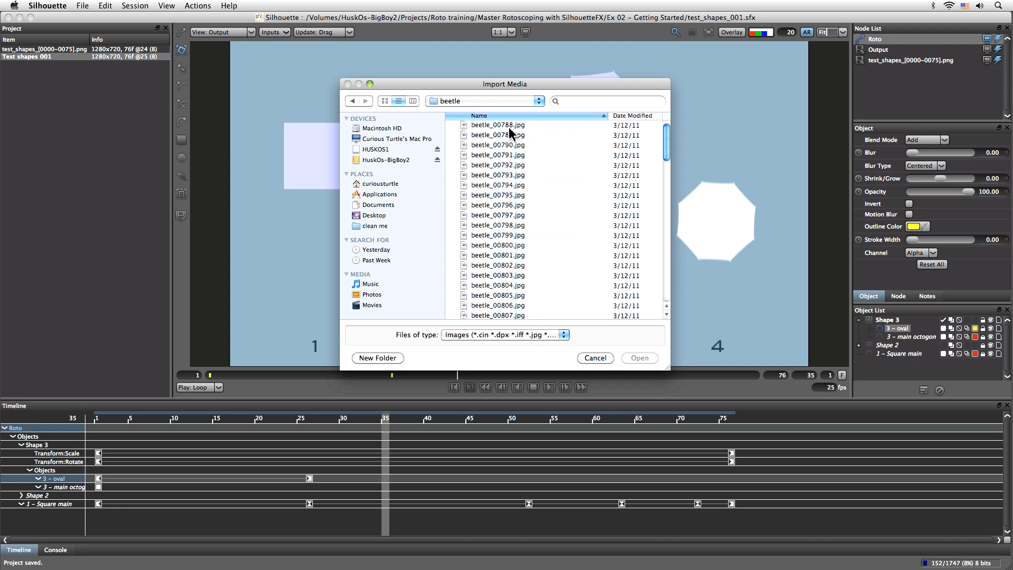
{"action": "left_click", "coordinate": [509, 127]}
{"action": "left_click_drag", "start_coordinate": [666, 147], "coordinate": [661, 120]}
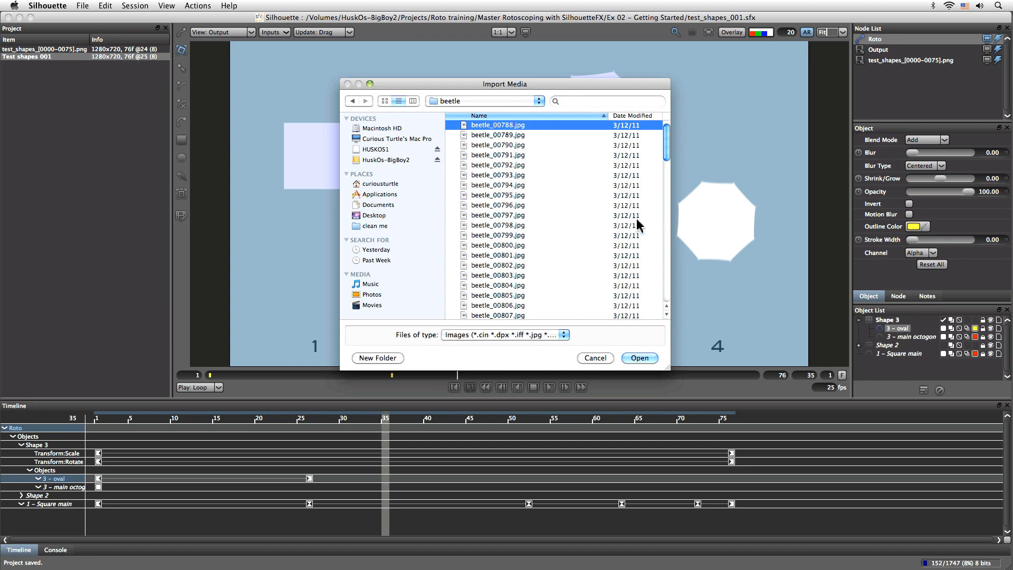
{"action": "left_click", "coordinate": [639, 358]}
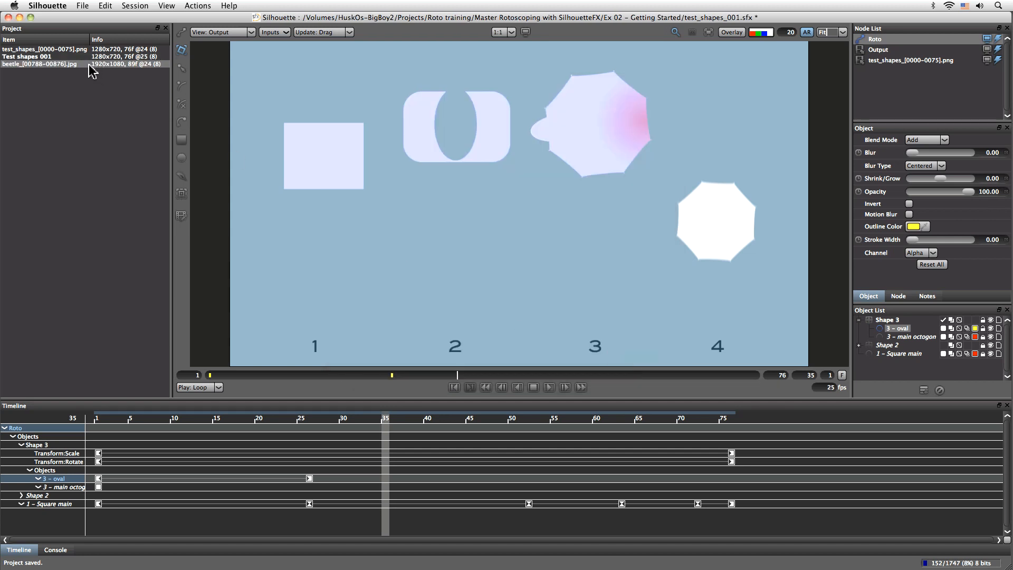
- Create a new session named Beetle from the beetle sequence at 1920x1080, 89 frames, 25 fps, with only a Roto node
{"action": "left_click", "coordinate": [105, 6]}
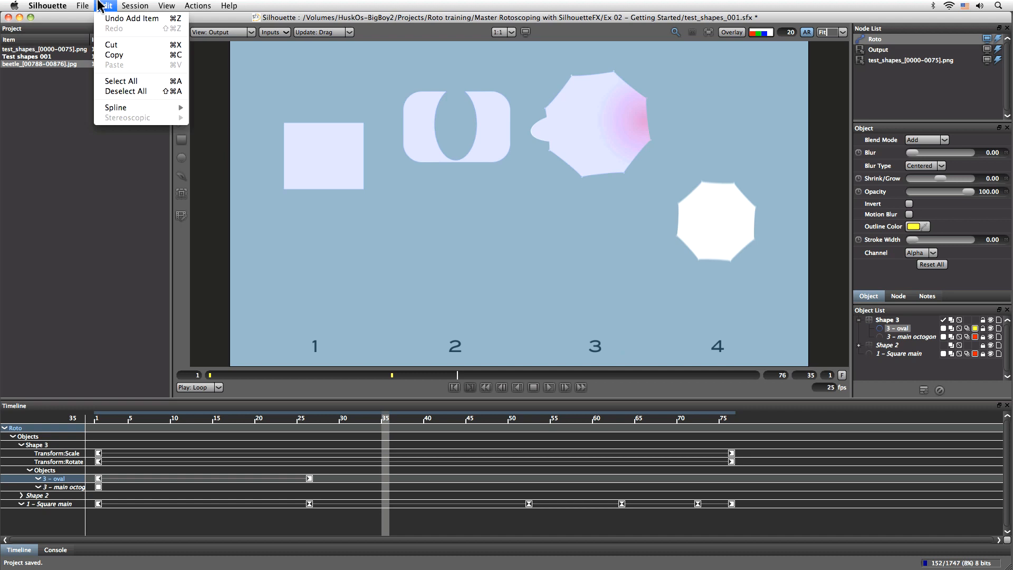
{"action": "mouse_move", "coordinate": [91, 18]}
{"action": "left_click", "coordinate": [201, 33]}
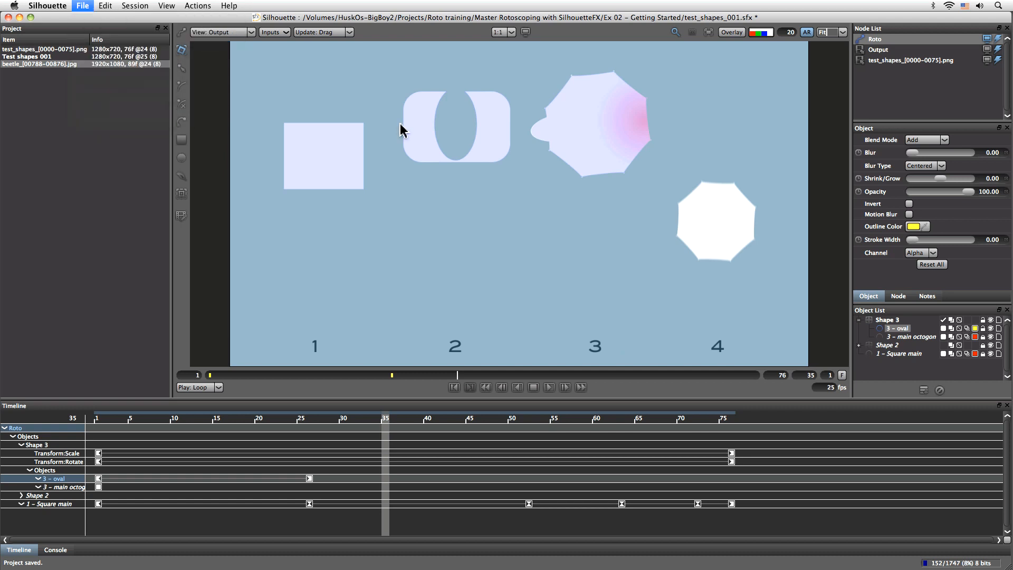
{"action": "type", "text": "Beetle"}
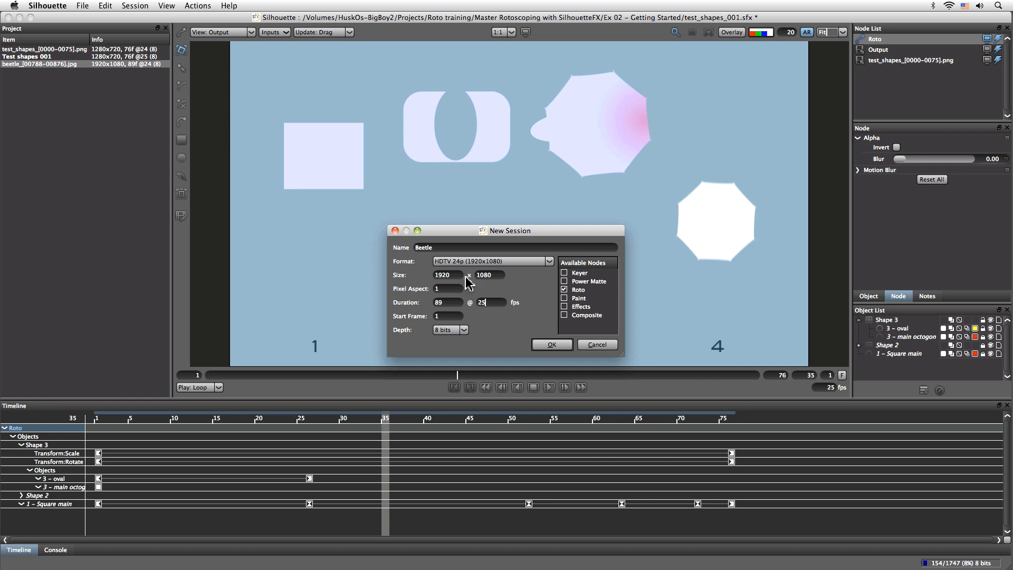
{"action": "left_click", "coordinate": [552, 345]}
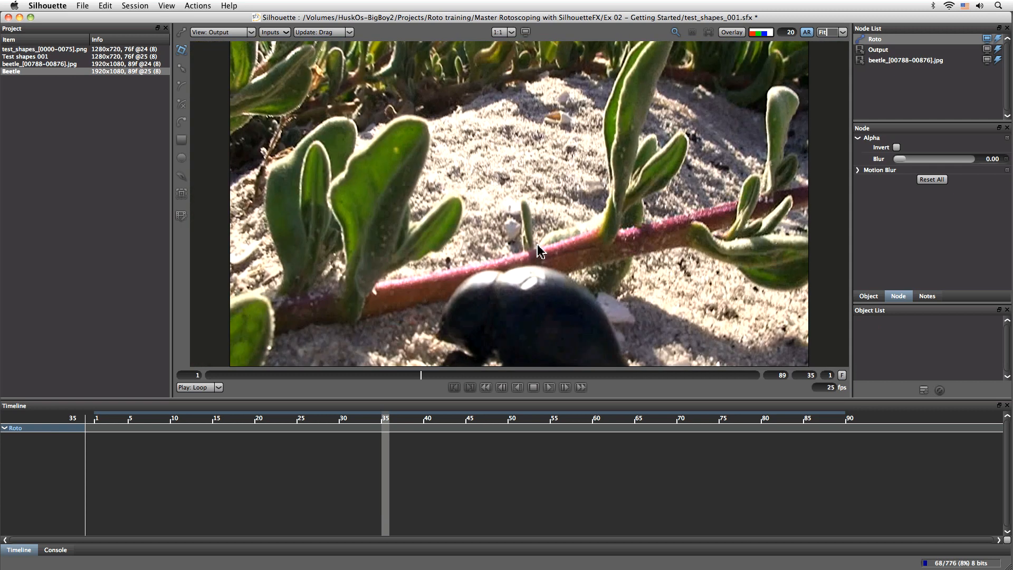
- Play through the beetle clip to study how the beetle moves, and return to frame 1
{"action": "left_click", "coordinate": [548, 388]}
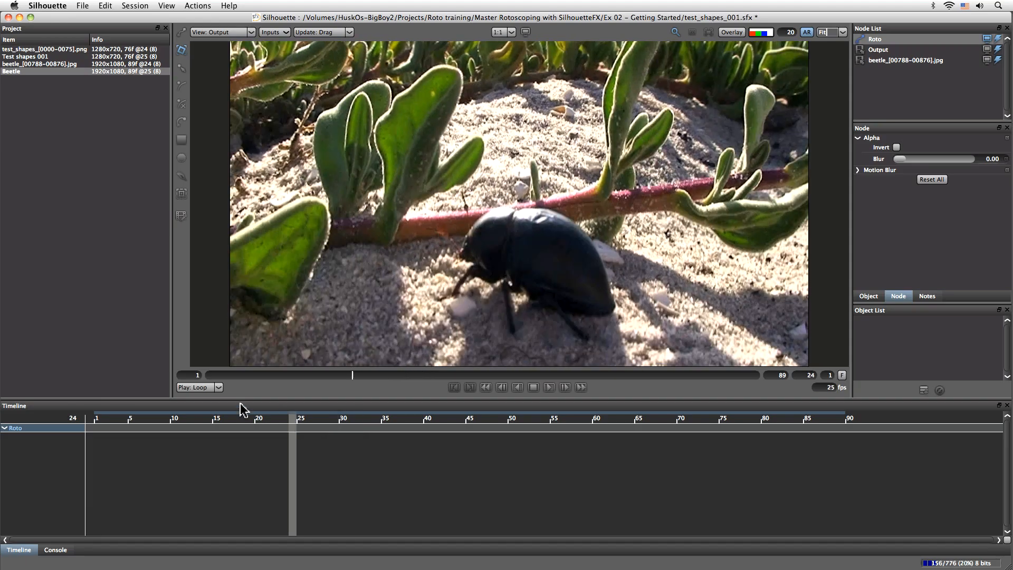
{"action": "left_click_drag", "start_coordinate": [240, 405], "coordinate": [44, 423]}
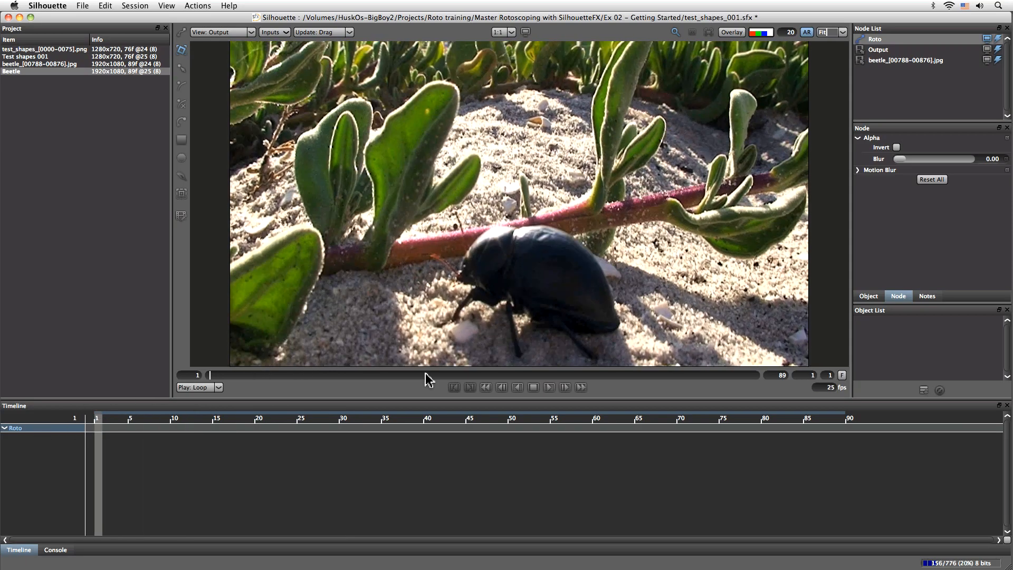
{"action": "left_click", "coordinate": [547, 389]}
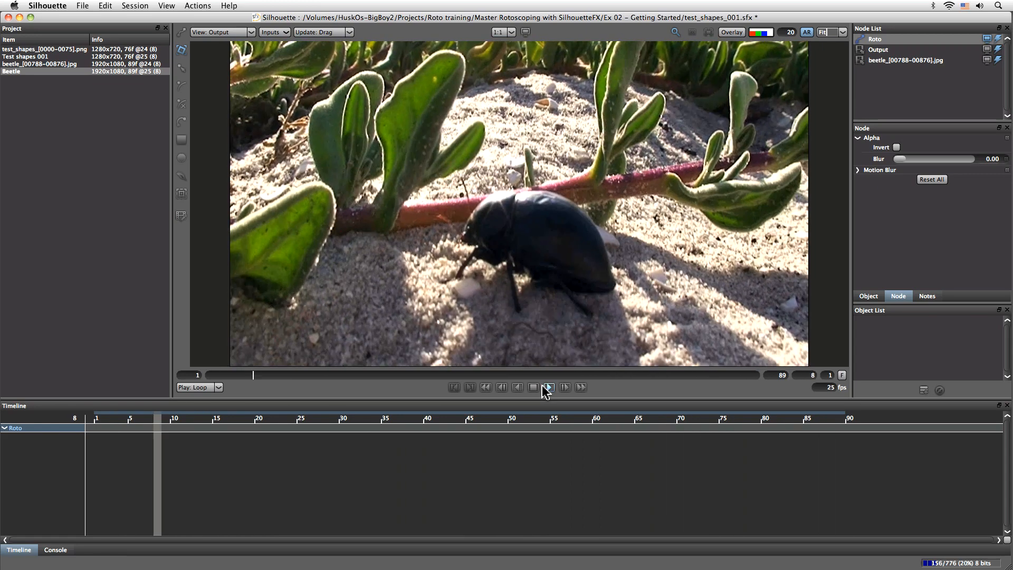
{"action": "left_click", "coordinate": [534, 387]}
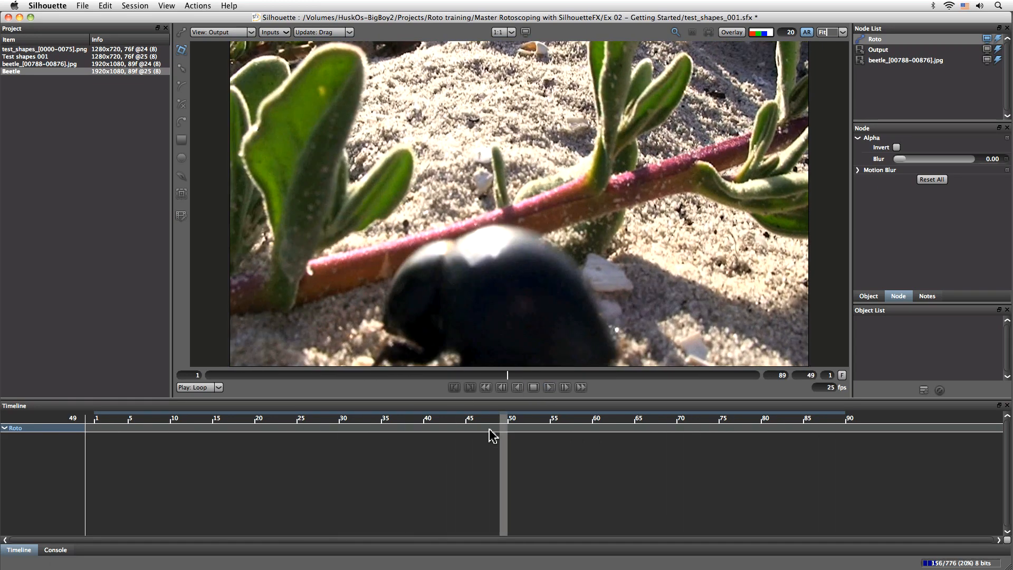
{"action": "left_click_drag", "start_coordinate": [478, 417], "coordinate": [55, 414]}
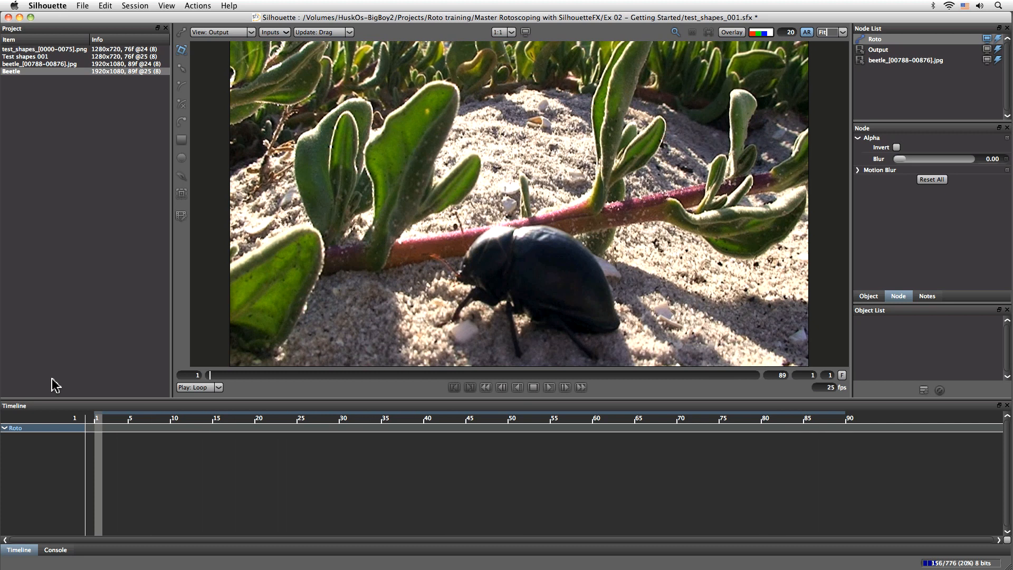
- Add a layer to the roto and rename it Main beetle
{"action": "left_click", "coordinate": [924, 390]}
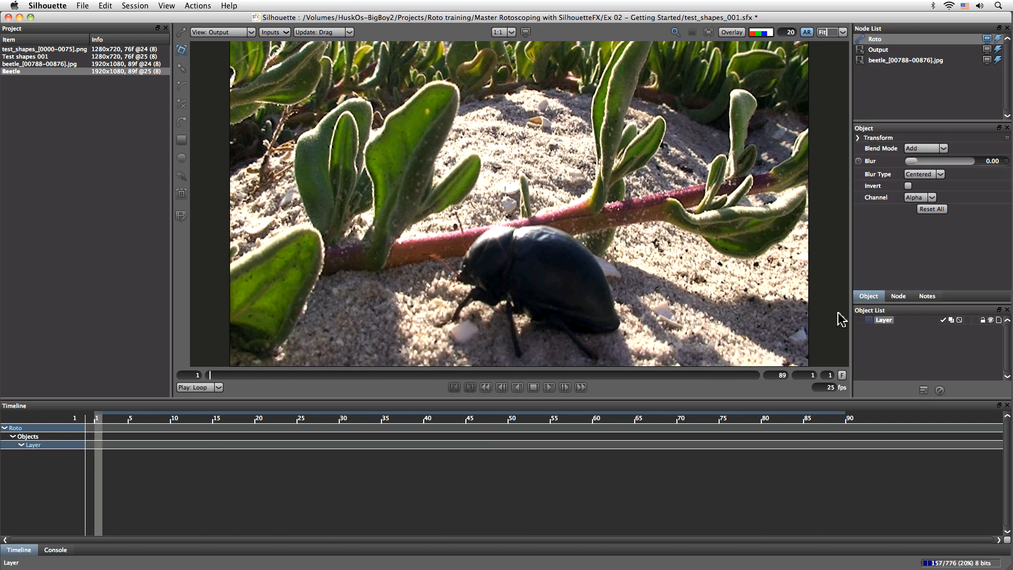
{"action": "left_click", "coordinate": [885, 325]}
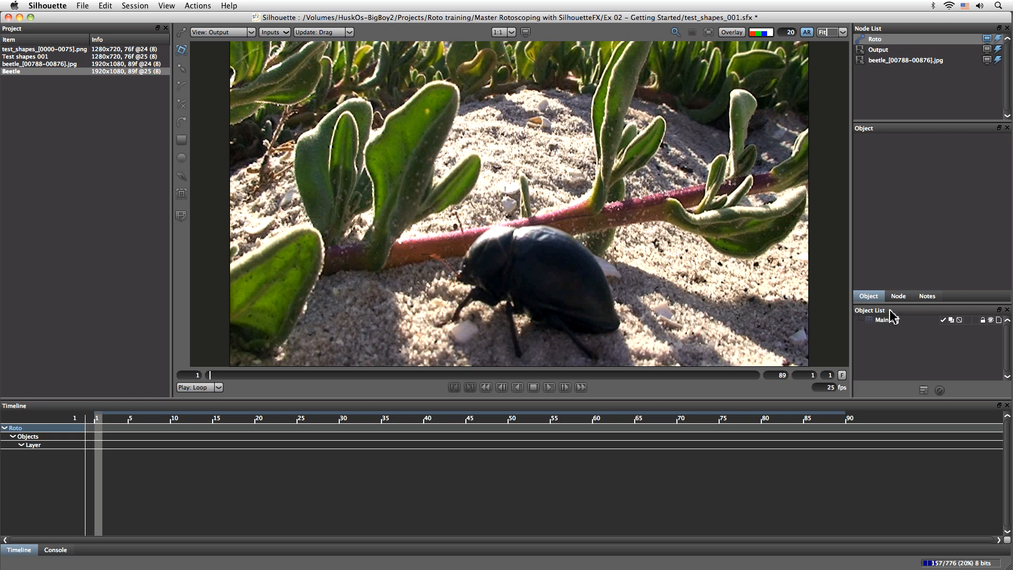
{"action": "key", "text": "Return"}
{"action": "left_click_drag", "start_coordinate": [211, 376], "coordinate": [185, 388]}
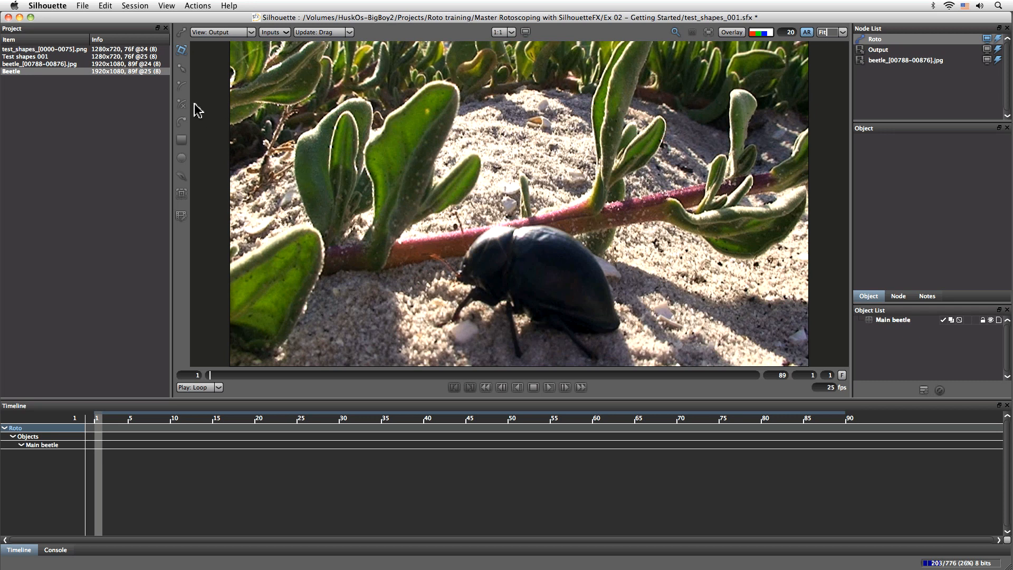
- Turn on the alpha overlay and draw a circle shape over the beetle's main shell at frame 1
{"action": "left_click", "coordinate": [181, 157]}
{"action": "left_click", "coordinate": [731, 32]}
{"action": "left_click_drag", "start_coordinate": [495, 229], "coordinate": [627, 318]}
- Distort the shell circle by its transform corners so that it follows the beetle's slanted shell outline
{"action": "left_click", "coordinate": [182, 51]}
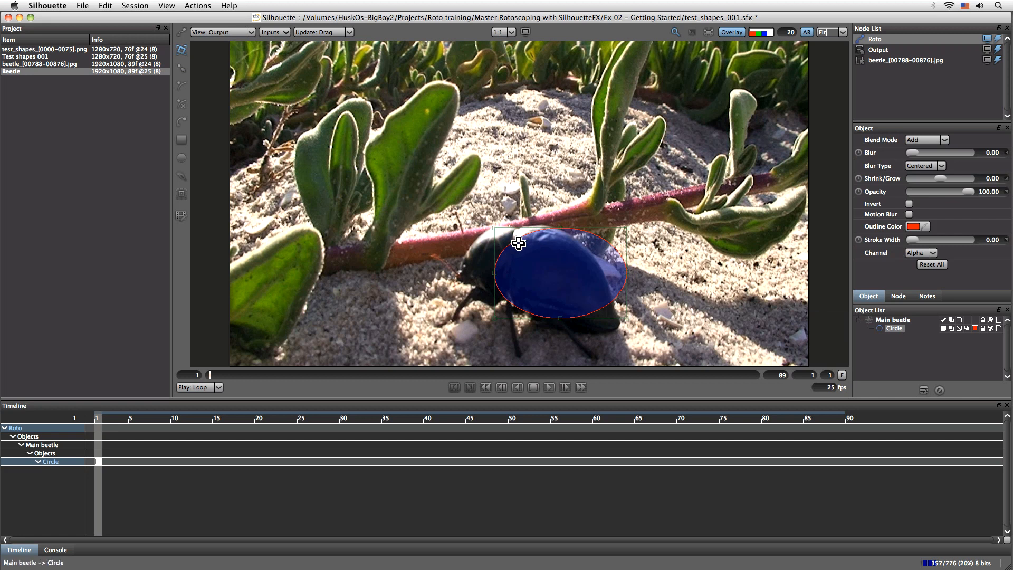
{"action": "left_click_drag", "start_coordinate": [496, 229], "coordinate": [486, 220]}
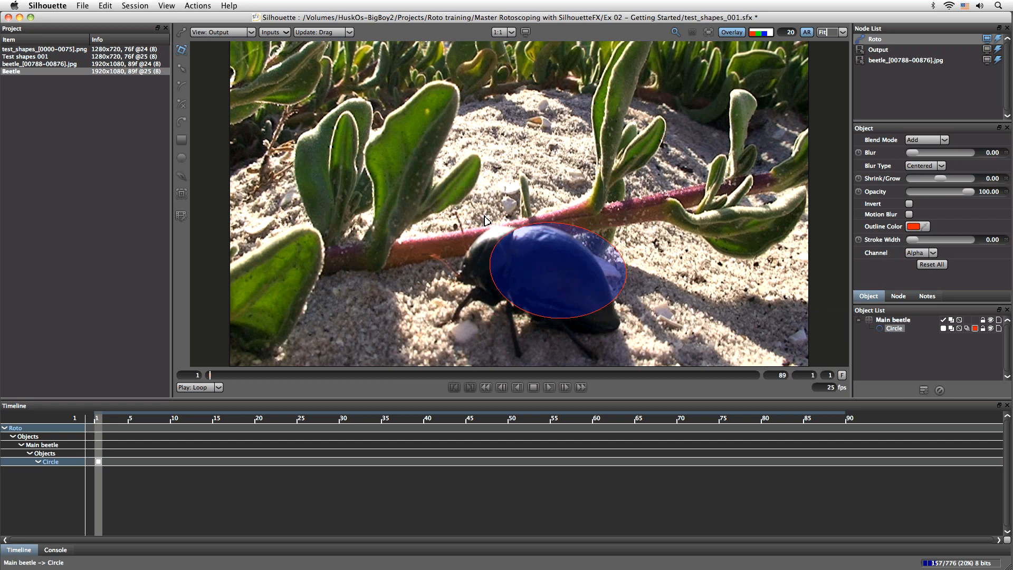
{"action": "left_click_drag", "start_coordinate": [623, 225], "coordinate": [612, 228]}
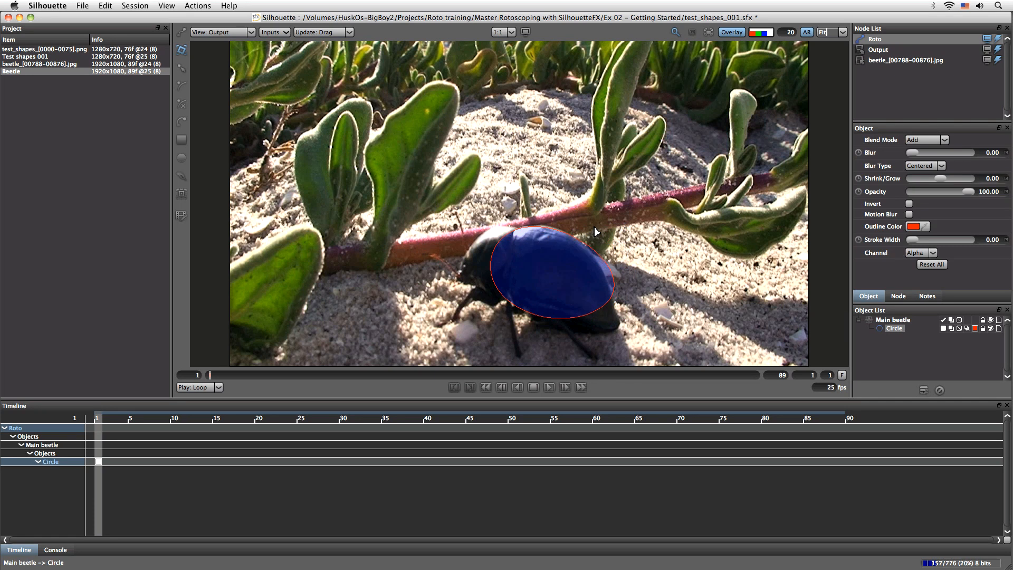
{"action": "left_click_drag", "start_coordinate": [612, 318], "coordinate": [613, 349]}
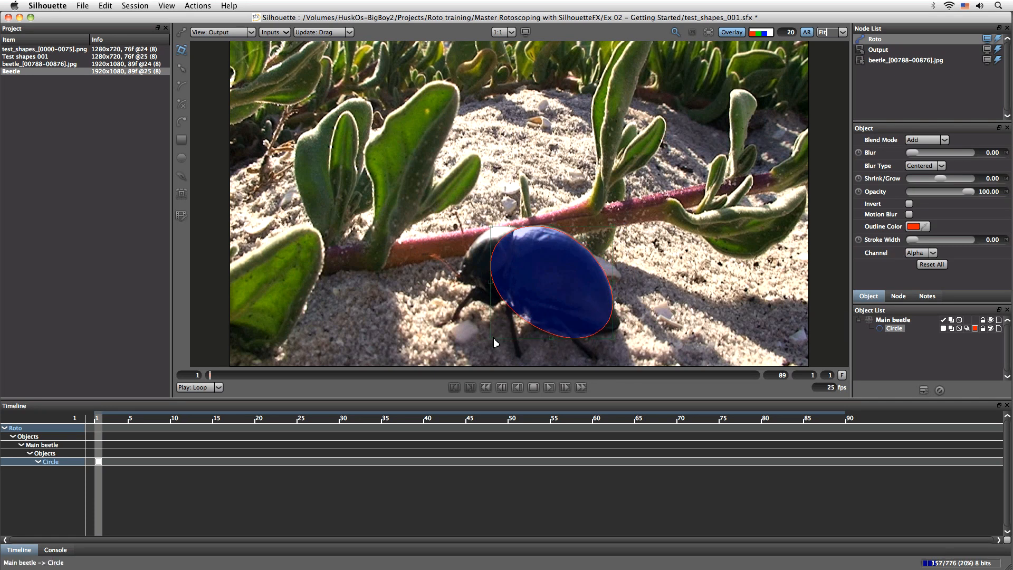
{"action": "left_click_drag", "start_coordinate": [491, 339], "coordinate": [486, 315]}
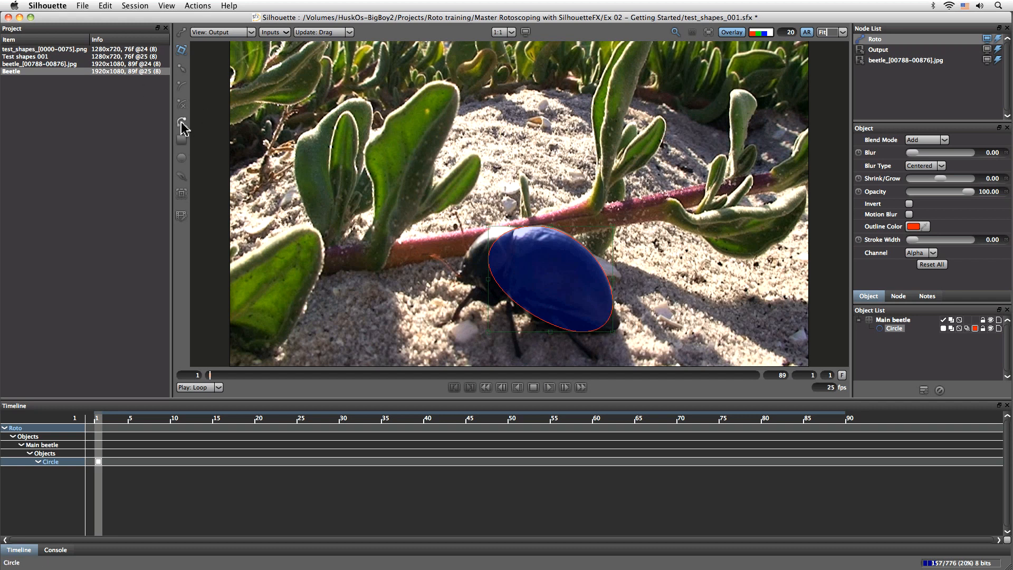
- Draw a small circle over the shell's rear tip, distort its corners to fit, and check the matte with outlines hidden
{"action": "left_click", "coordinate": [181, 157]}
{"action": "left_click_drag", "start_coordinate": [595, 288], "coordinate": [623, 332]}
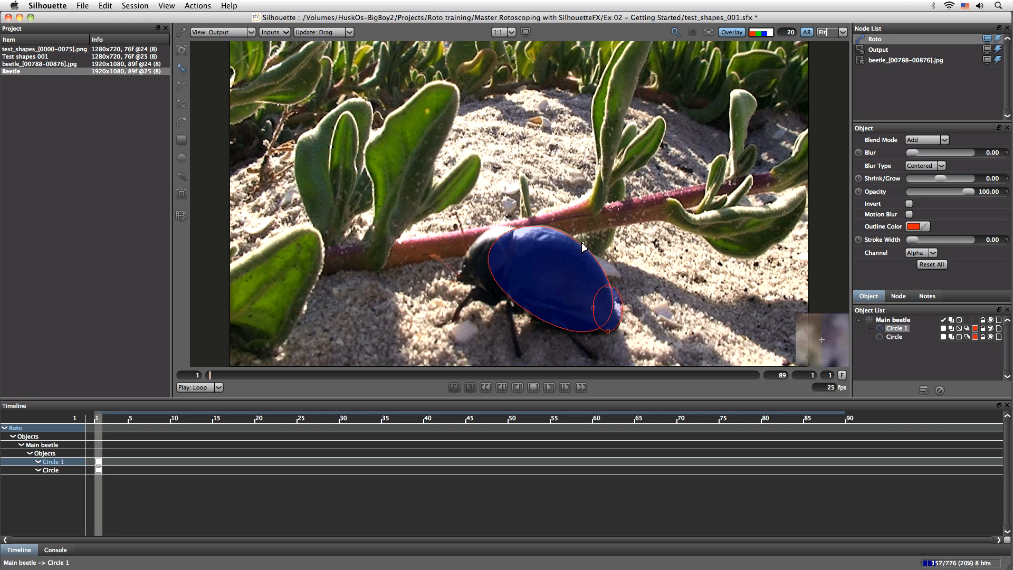
{"action": "left_click", "coordinate": [181, 51]}
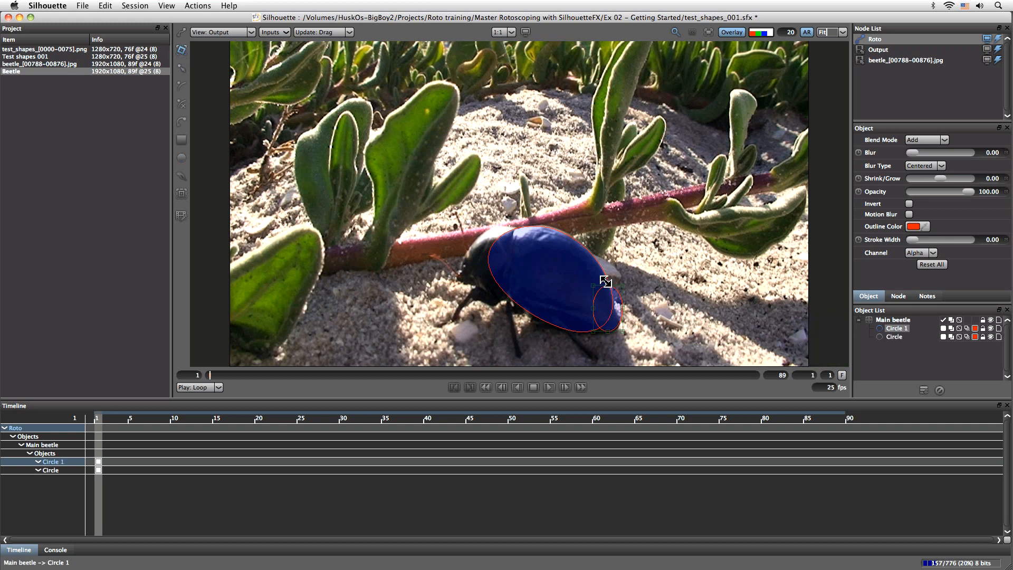
{"action": "mouse_move", "coordinate": [594, 286]}
{"action": "left_mouse_down"}
{"action": "mouse_move", "coordinate": [570, 289]}
{"action": "mouse_move", "coordinate": [606, 293]}
{"action": "left_mouse_up"}
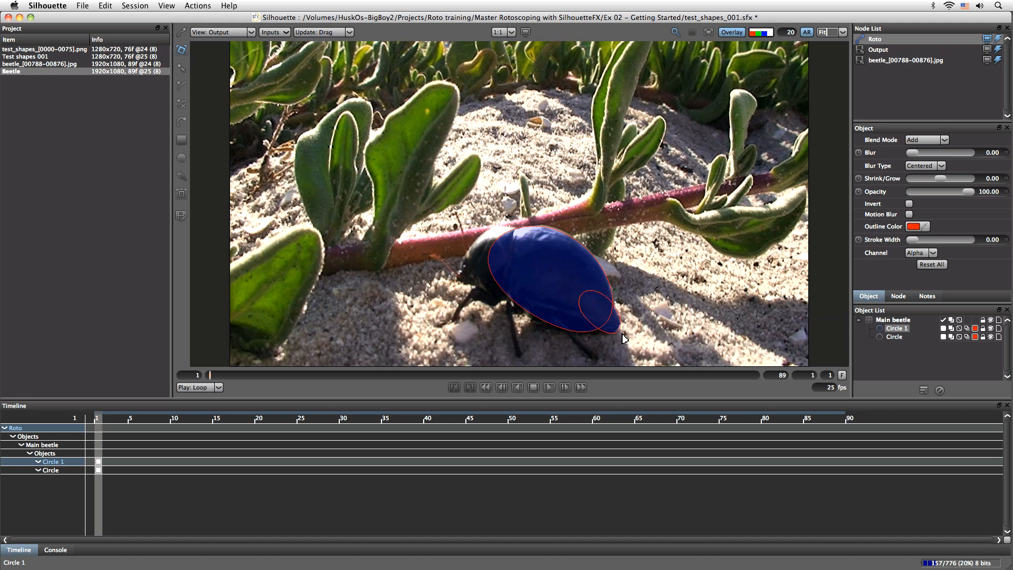
{"action": "left_click_drag", "start_coordinate": [578, 337], "coordinate": [559, 340]}
{"action": "left_click", "coordinate": [731, 32]}
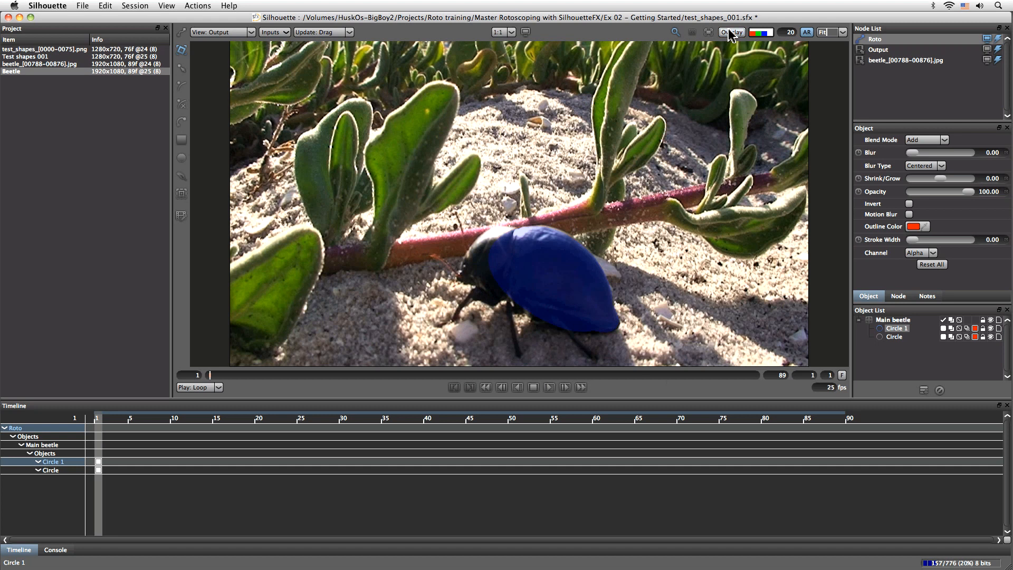
{"action": "left_click", "coordinate": [735, 34]}
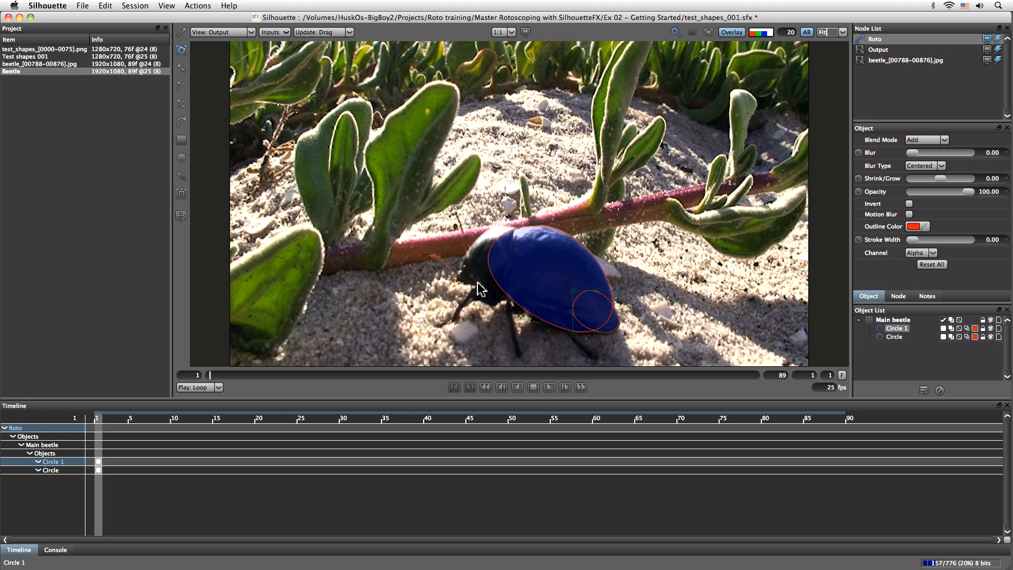
- Draw a third circle over the front of the beetle's body and distort its corners to overlap the main shell shape
{"action": "left_click", "coordinate": [181, 158]}
{"action": "left_click_drag", "start_coordinate": [516, 230], "coordinate": [472, 285]}
{"action": "left_click", "coordinate": [181, 50]}
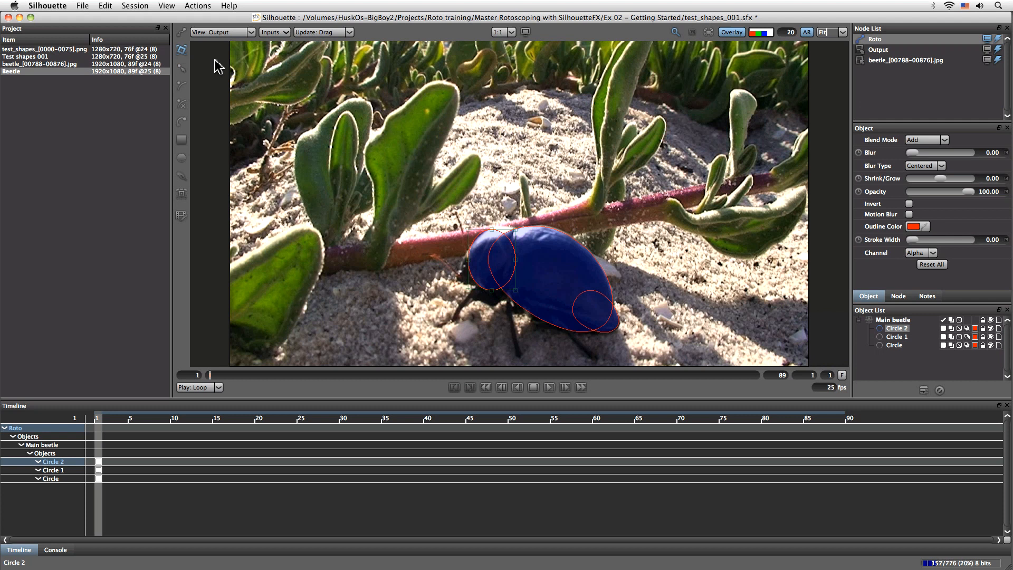
{"action": "left_click_drag", "start_coordinate": [517, 229], "coordinate": [527, 226]}
{"action": "left_click_drag", "start_coordinate": [528, 294], "coordinate": [544, 296]}
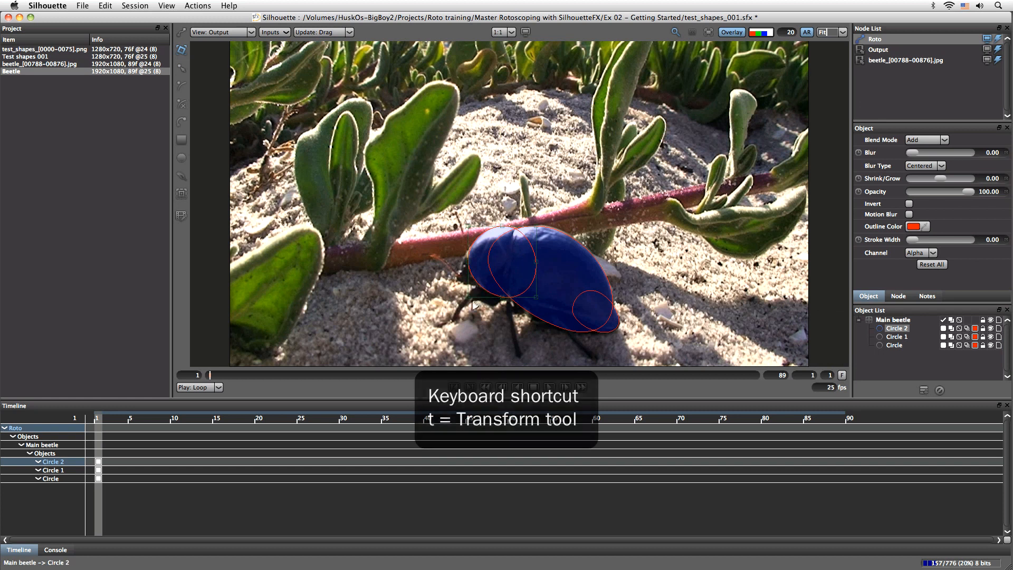
{"action": "left_click_drag", "start_coordinate": [468, 298], "coordinate": [467, 296]}
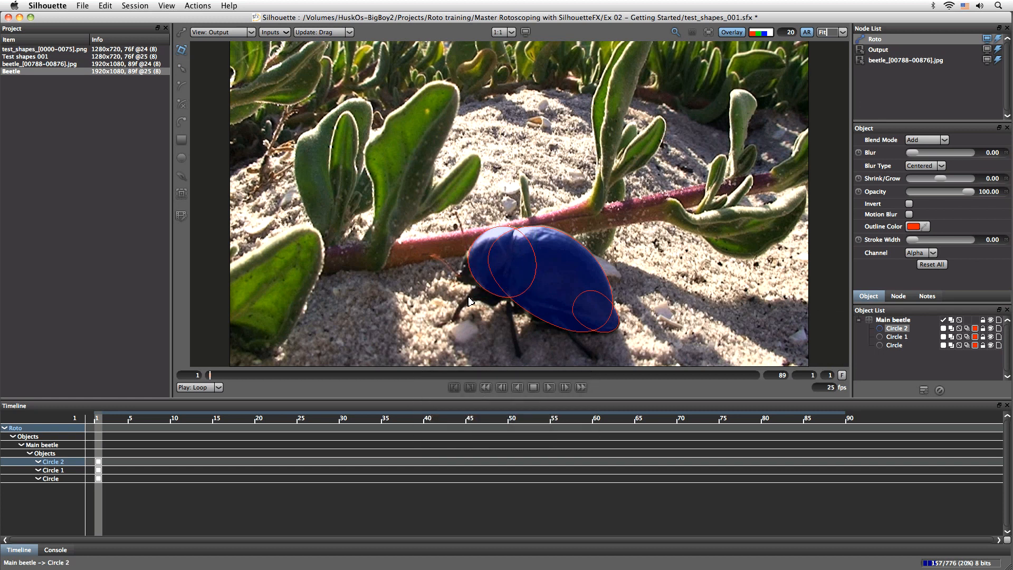
{"action": "left_click", "coordinate": [182, 51]}
{"action": "left_click_drag", "start_coordinate": [469, 227], "coordinate": [468, 227]}
- Rename the Circle 2 shape at the front of the beetle as body main upper
{"action": "double_click", "coordinate": [895, 329]}
{"action": "type", "text": "uppe"}
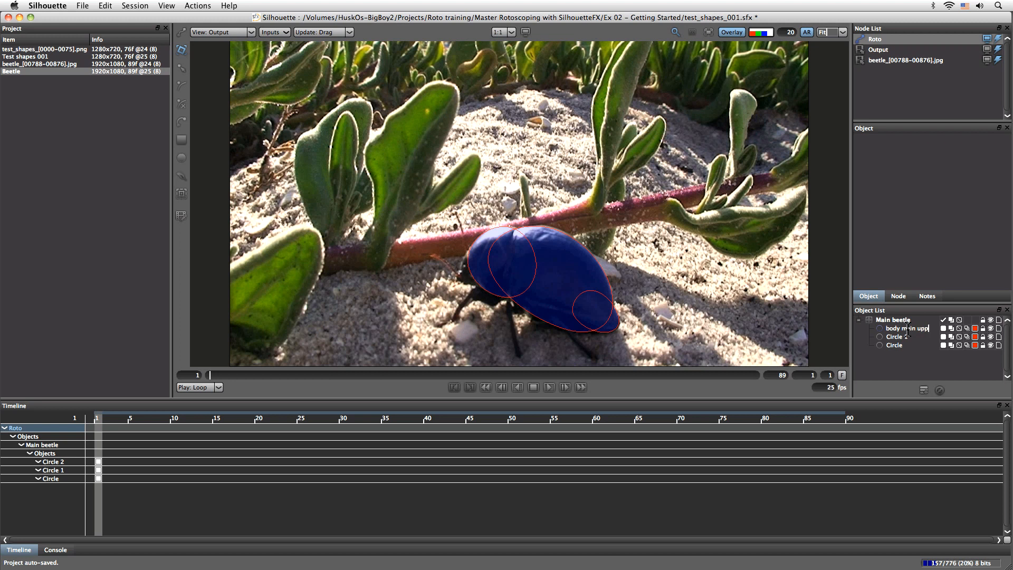
{"action": "key", "text": "Return"}
- Rename the Circle 1 shape at the beetle's rear tip as body main lower
{"action": "left_click", "coordinate": [897, 338]}
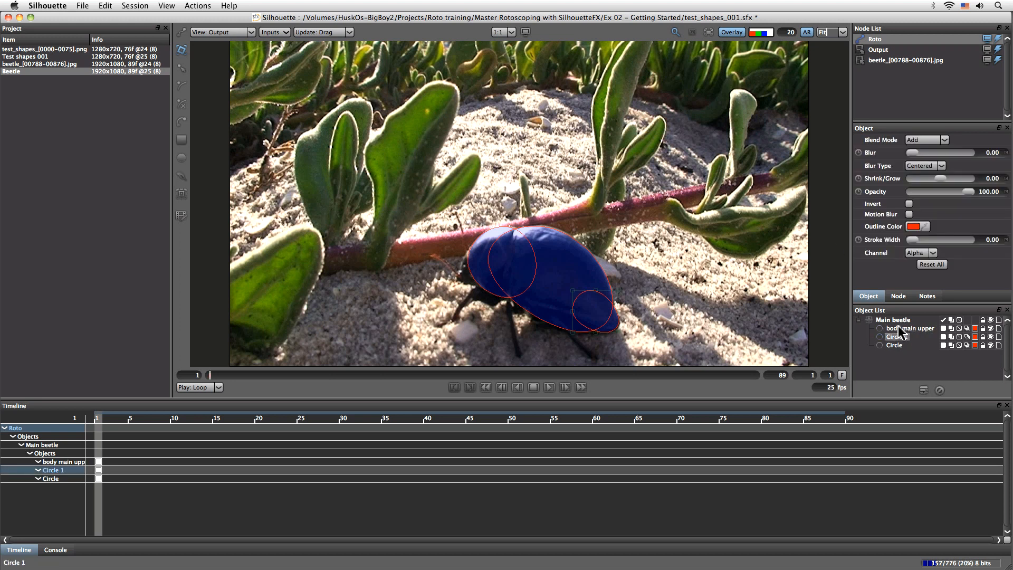
{"action": "key", "text": "b"}
{"action": "key", "text": "o"}
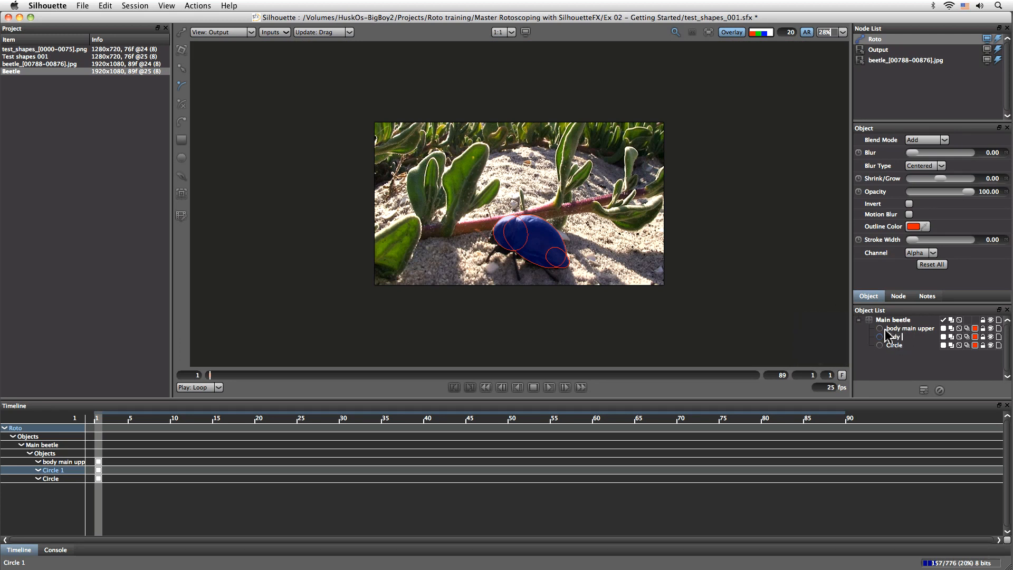
{"action": "type", "text": "wer"}
{"action": "key", "text": "Return"}
- Rename the Circle shape covering the main shell as body main center
{"action": "left_click", "coordinate": [889, 346]}
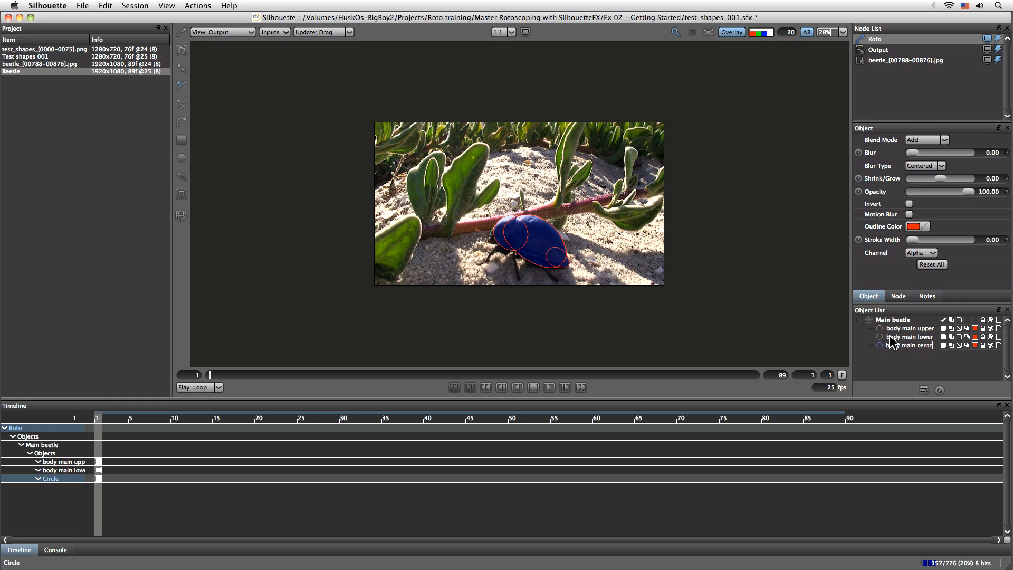
{"action": "key", "text": "BackSpace"}
{"action": "type", "text": "er"}
{"action": "key", "text": "Return"}
{"action": "key", "text": "i"}
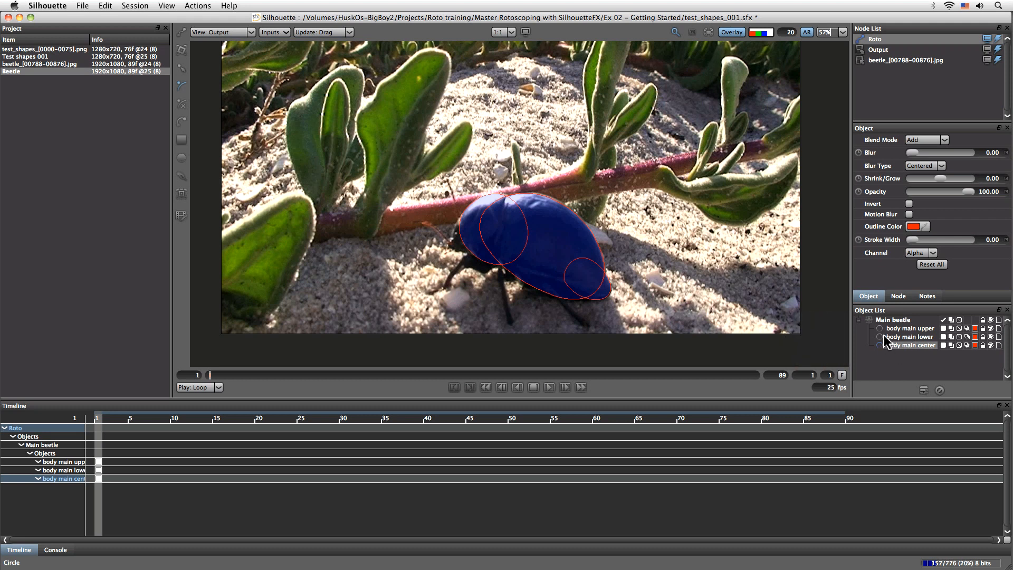
- Show the transform controls for the Main beetle layer and set the viewer's layer transform color preference to white
{"action": "left_click", "coordinate": [892, 319]}
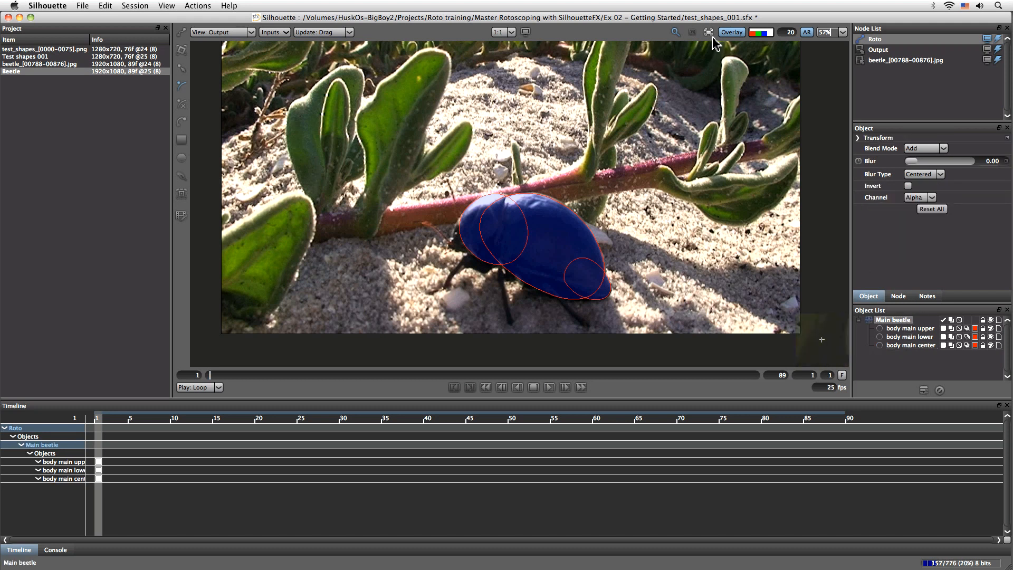
{"action": "left_click", "coordinate": [181, 51]}
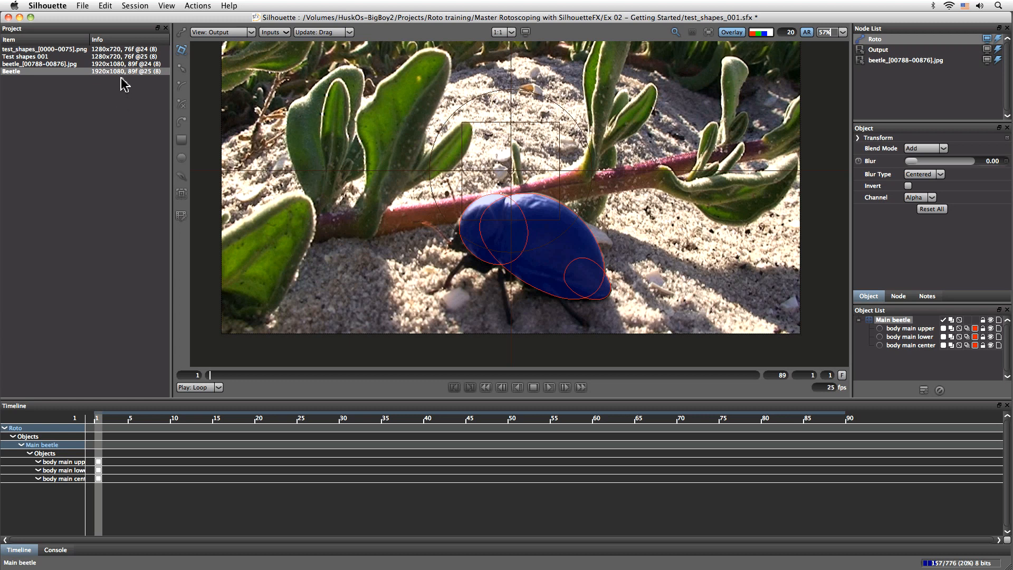
{"action": "left_click", "coordinate": [53, 6]}
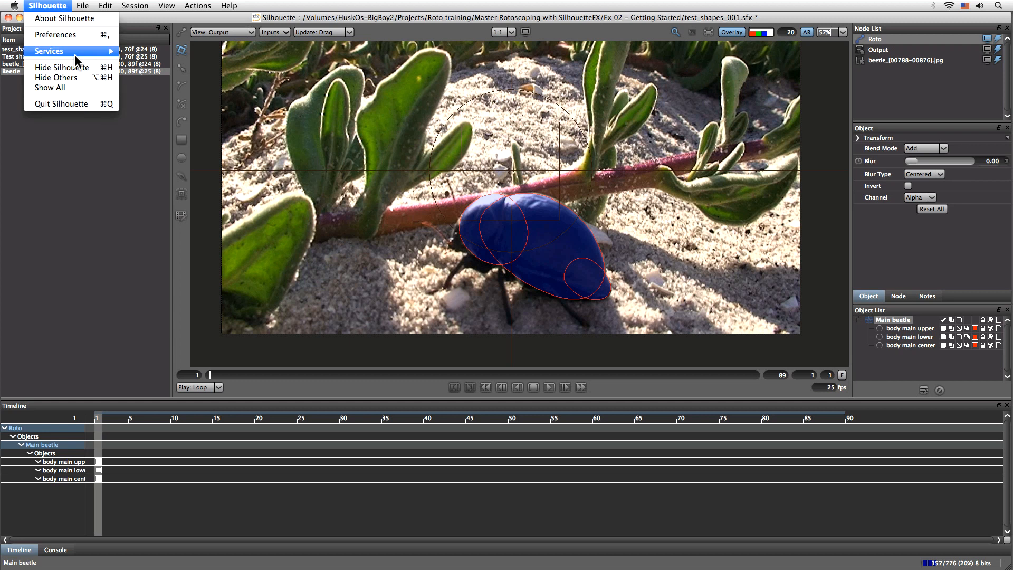
{"action": "left_click", "coordinate": [55, 35]}
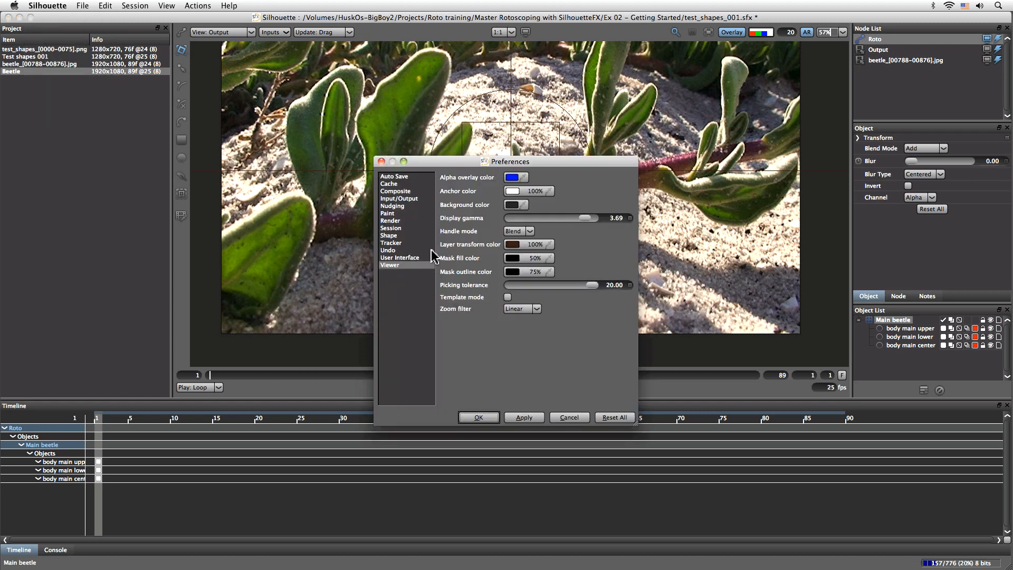
{"action": "left_click", "coordinate": [513, 244]}
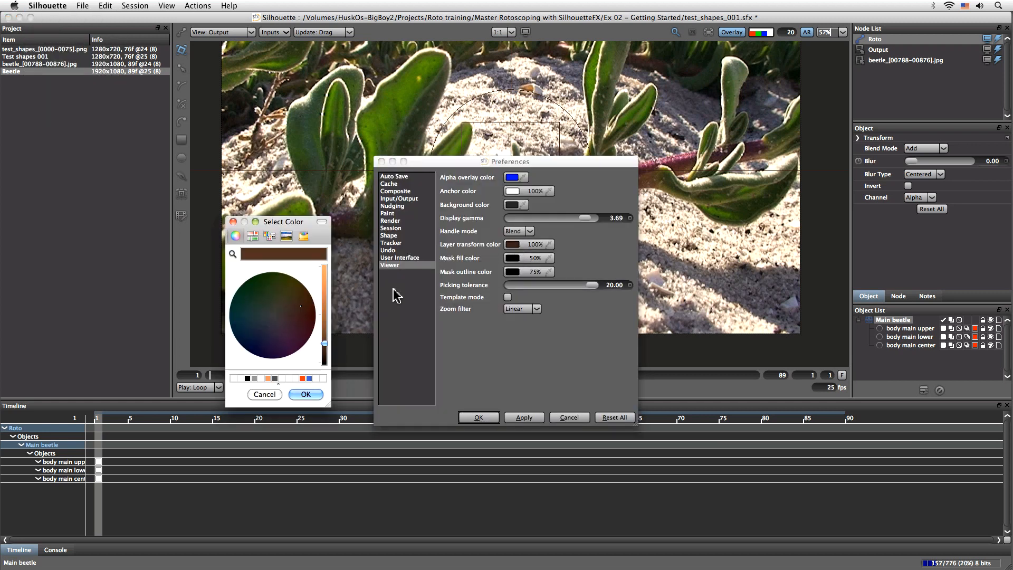
{"action": "left_click", "coordinate": [324, 267]}
{"action": "left_click", "coordinate": [274, 315]}
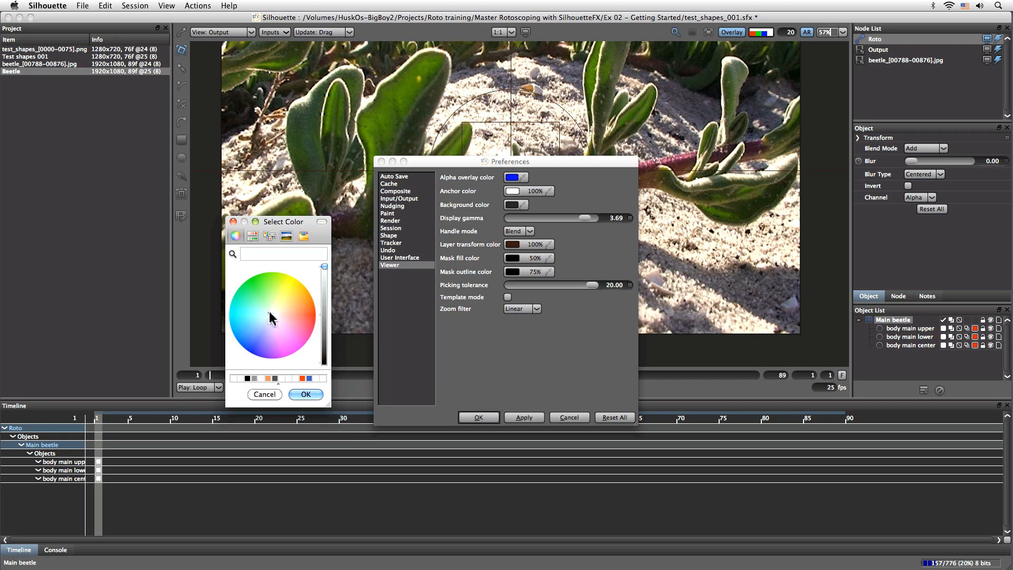
{"action": "left_click", "coordinate": [306, 395]}
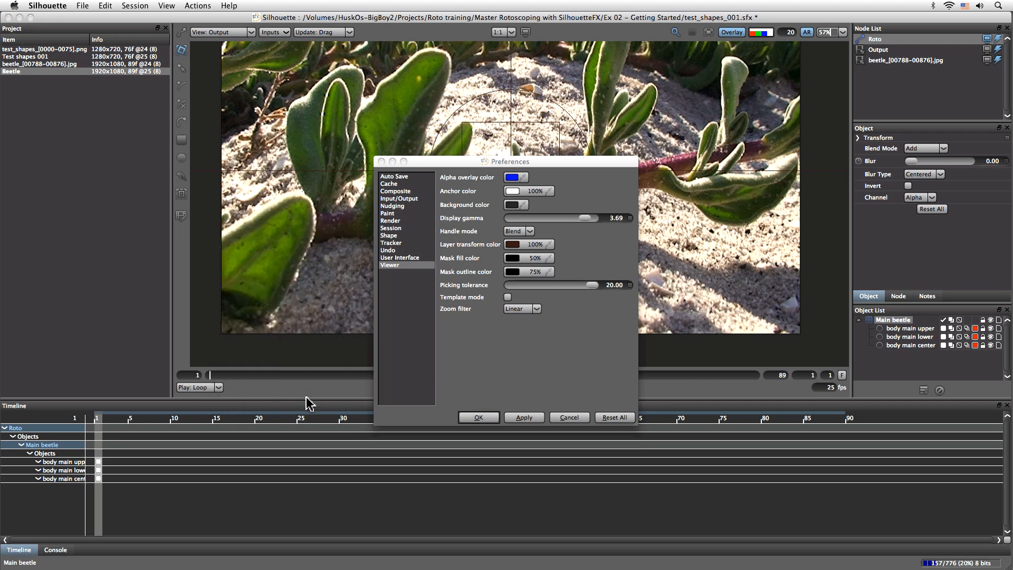
{"action": "left_click", "coordinate": [479, 417]}
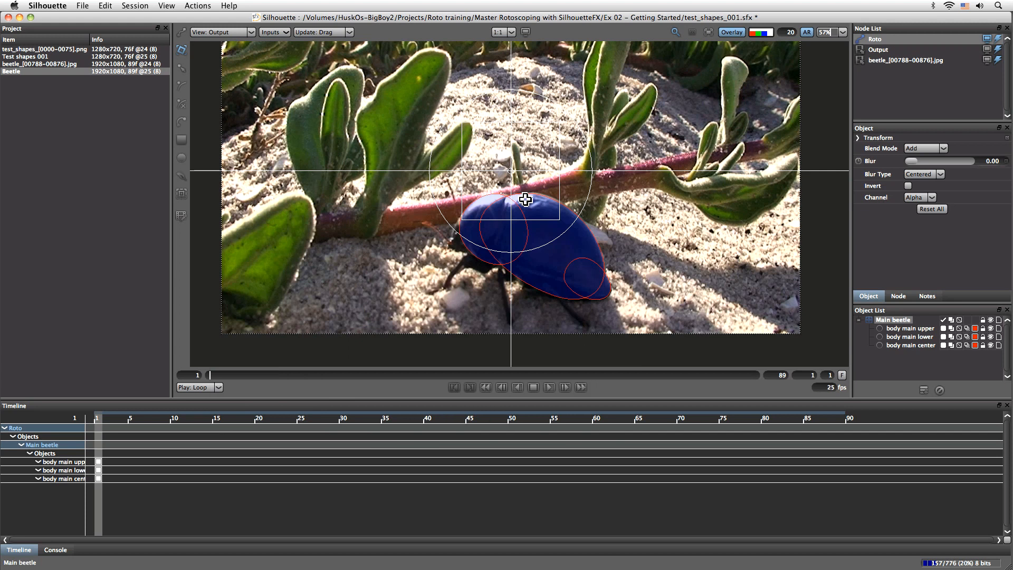
- Center the Main beetle layer's anchor on the shell at about 1011, 755 and enable keyframing of position, scale and rotation at frame 1
{"action": "left_click_drag", "start_coordinate": [508, 171], "coordinate": [527, 236]}
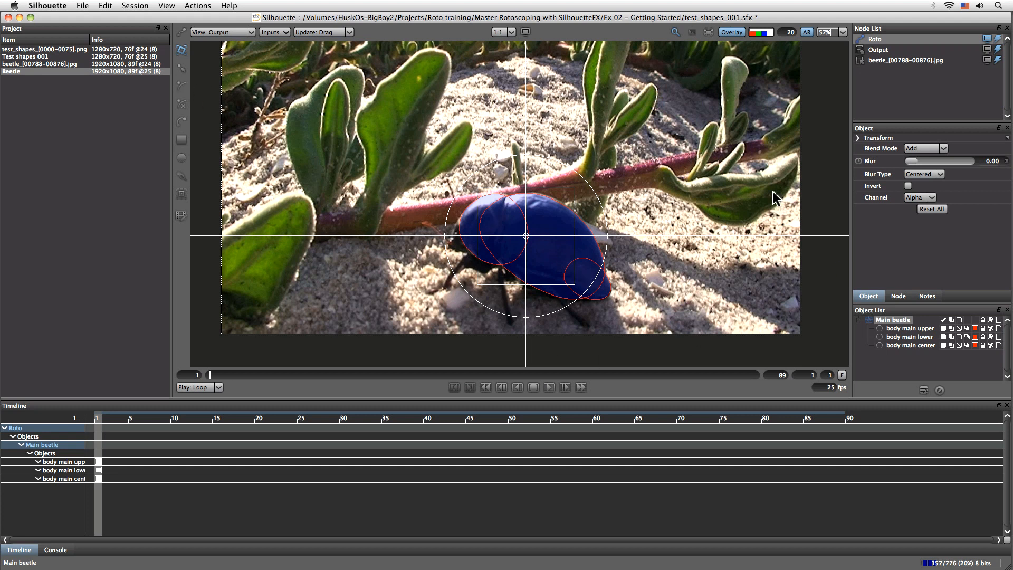
{"action": "left_click", "coordinate": [859, 138]}
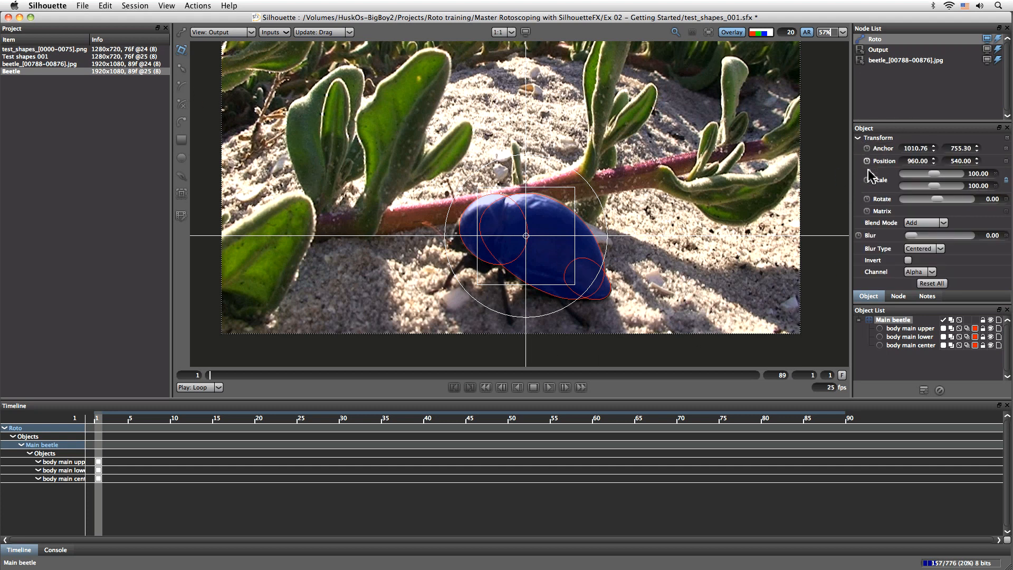
{"action": "left_click", "coordinate": [867, 161]}
{"action": "left_click", "coordinate": [867, 181]}
{"action": "left_click", "coordinate": [867, 181]}
{"action": "left_click", "coordinate": [867, 199]}
{"action": "left_click", "coordinate": [866, 180]}
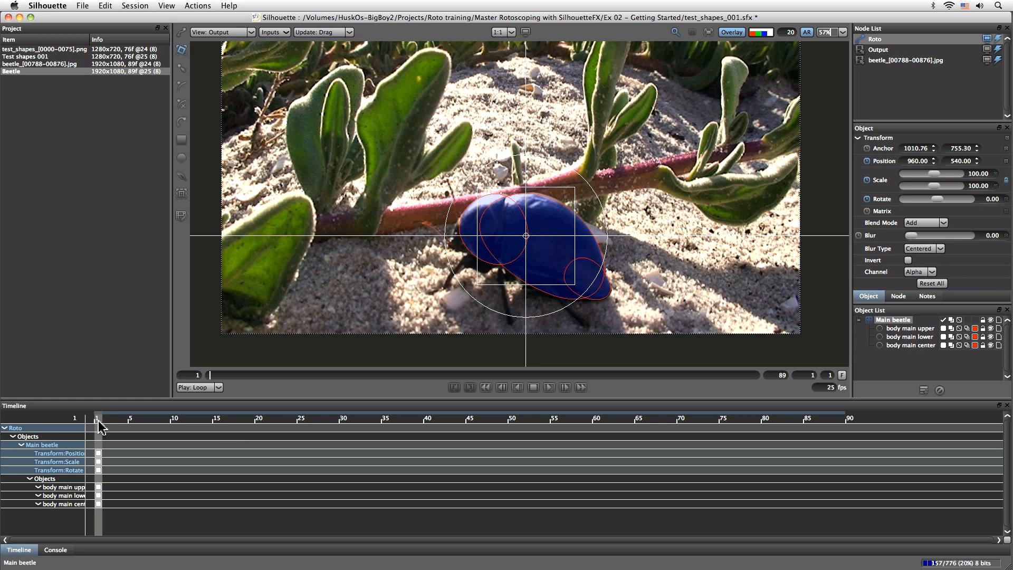
- At frame 8, fit the Main beetle layer to the beetle with position about 967, 433, scale about 98.2 and rotation about 1.2
{"action": "left_click_drag", "start_coordinate": [104, 424], "coordinate": [157, 429]}
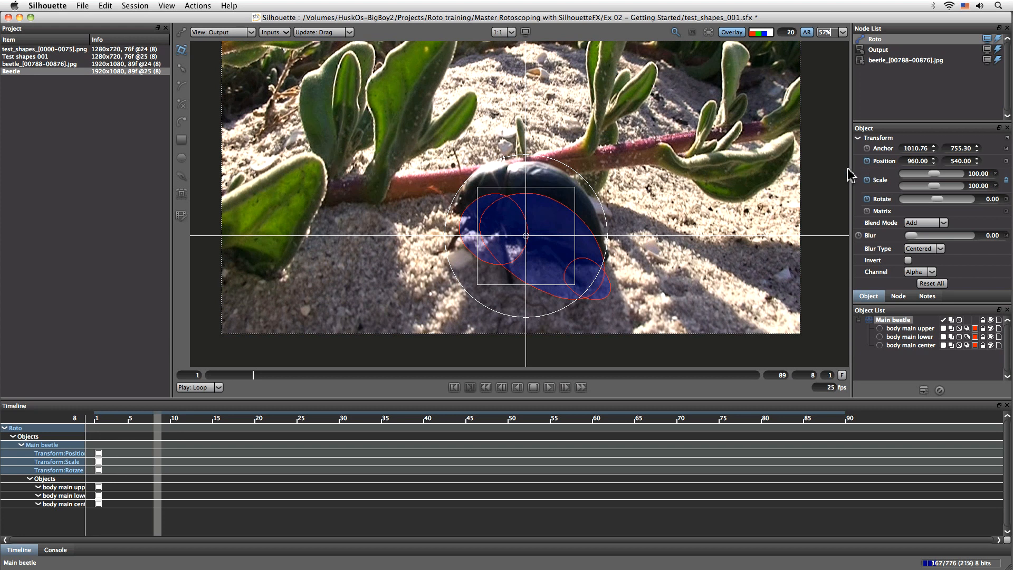
{"action": "left_click_drag", "start_coordinate": [549, 190], "coordinate": [551, 158]}
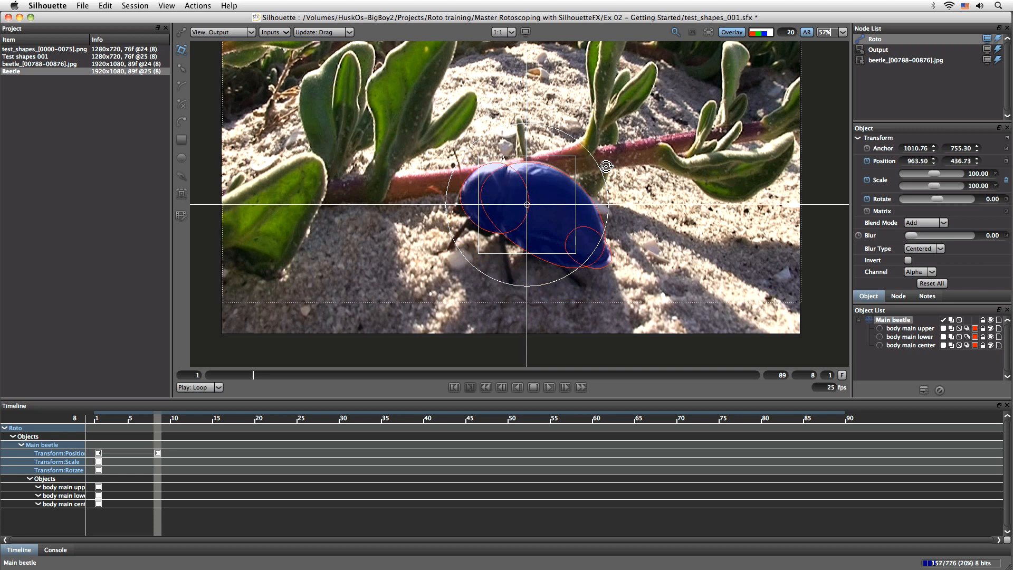
{"action": "left_click_drag", "start_coordinate": [608, 174], "coordinate": [607, 181]}
{"action": "left_click_drag", "start_coordinate": [570, 250], "coordinate": [569, 245]}
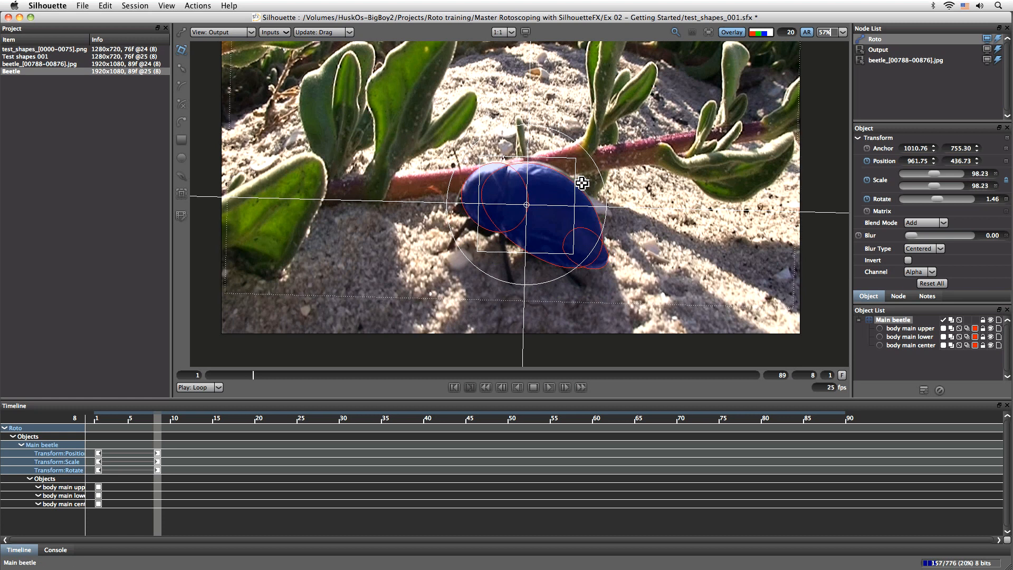
{"action": "left_click_drag", "start_coordinate": [576, 156], "coordinate": [578, 154]}
{"action": "left_click_drag", "start_coordinate": [572, 193], "coordinate": [574, 192]}
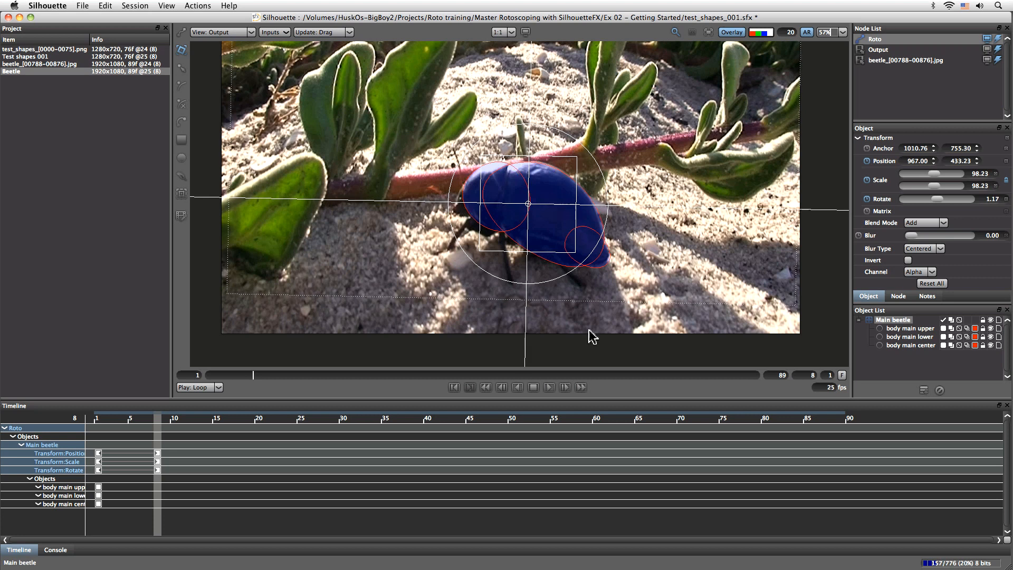
- Move the Main beetle layer onto the beetle at frame 14 to about 944, 375 and at frame 24 to about 957, 480
{"action": "left_click_drag", "start_coordinate": [157, 427], "coordinate": [209, 429]}
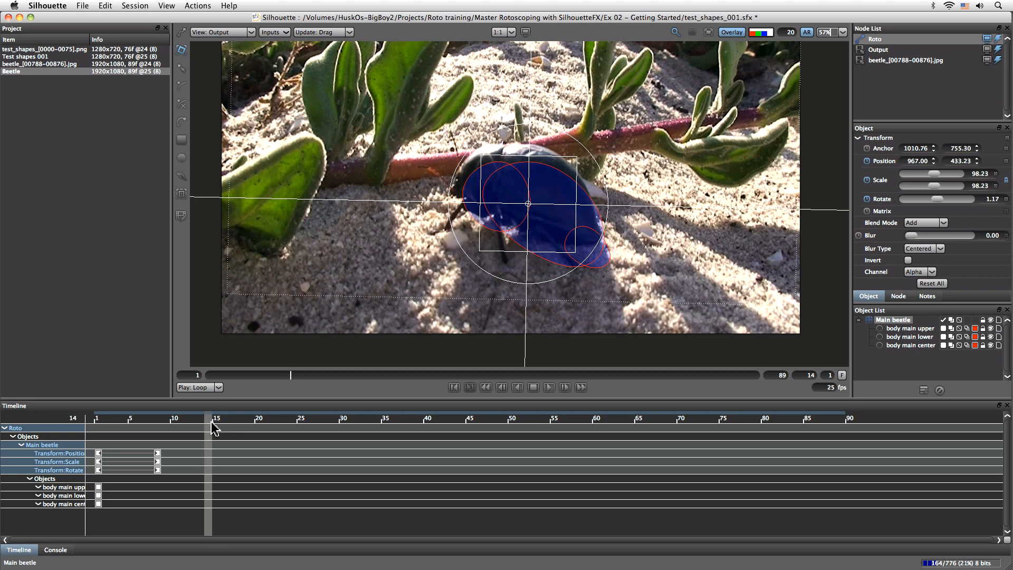
{"action": "mouse_move", "coordinate": [570, 161]}
{"action": "left_mouse_down"}
{"action": "mouse_move", "coordinate": [561, 135]}
{"action": "mouse_move", "coordinate": [563, 144]}
{"action": "left_mouse_up"}
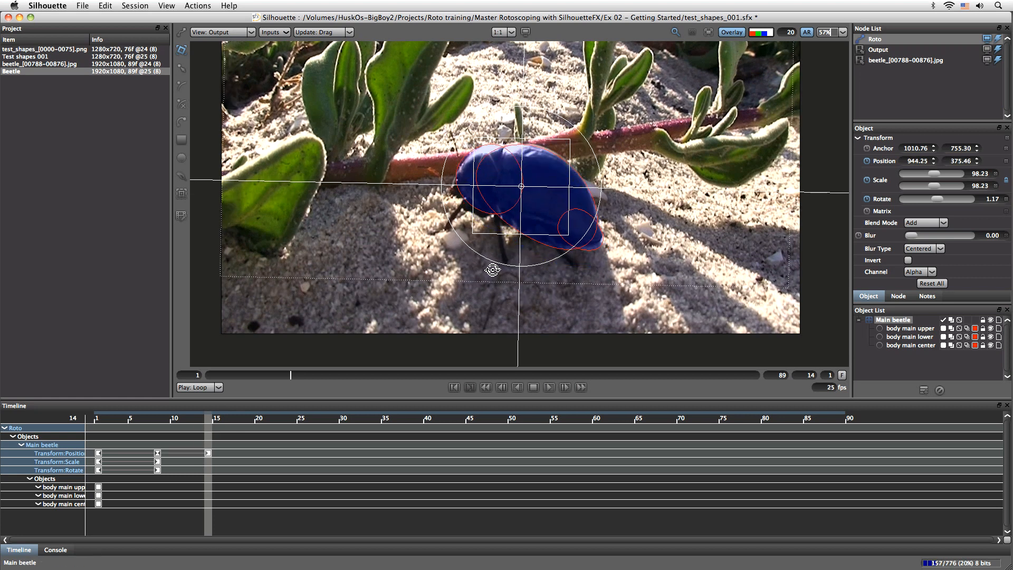
{"action": "left_click_drag", "start_coordinate": [209, 428], "coordinate": [292, 428]}
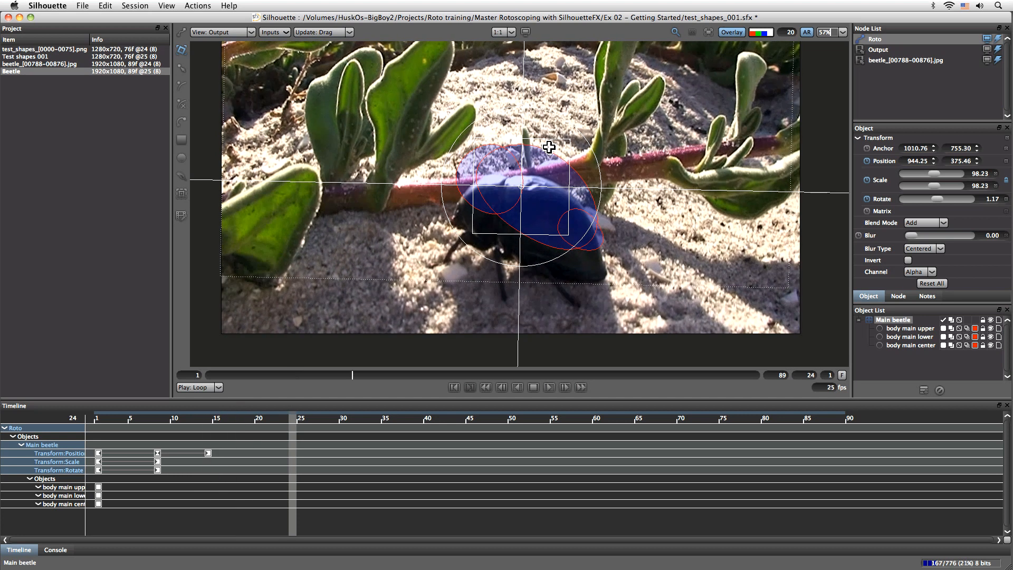
{"action": "left_click_drag", "start_coordinate": [549, 139], "coordinate": [554, 175]}
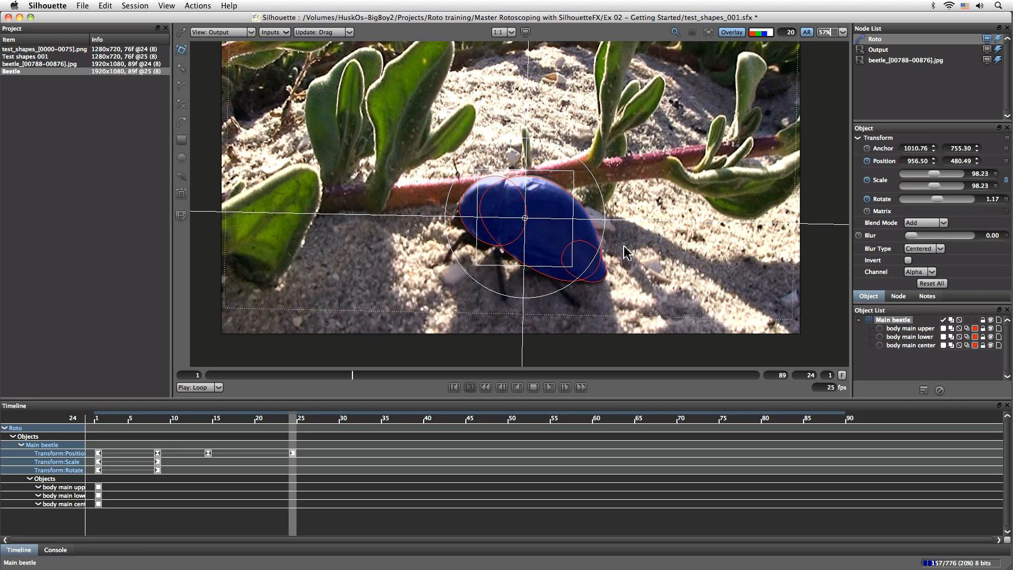
- At frame 34, move the Main beetle layer to about 934, 736 and scale it to about 115.6 to match the beetle
{"action": "left_click_drag", "start_coordinate": [293, 423], "coordinate": [376, 424]}
{"action": "left_click_drag", "start_coordinate": [548, 171], "coordinate": [541, 239]}
{"action": "left_click_drag", "start_coordinate": [474, 246], "coordinate": [464, 232]}
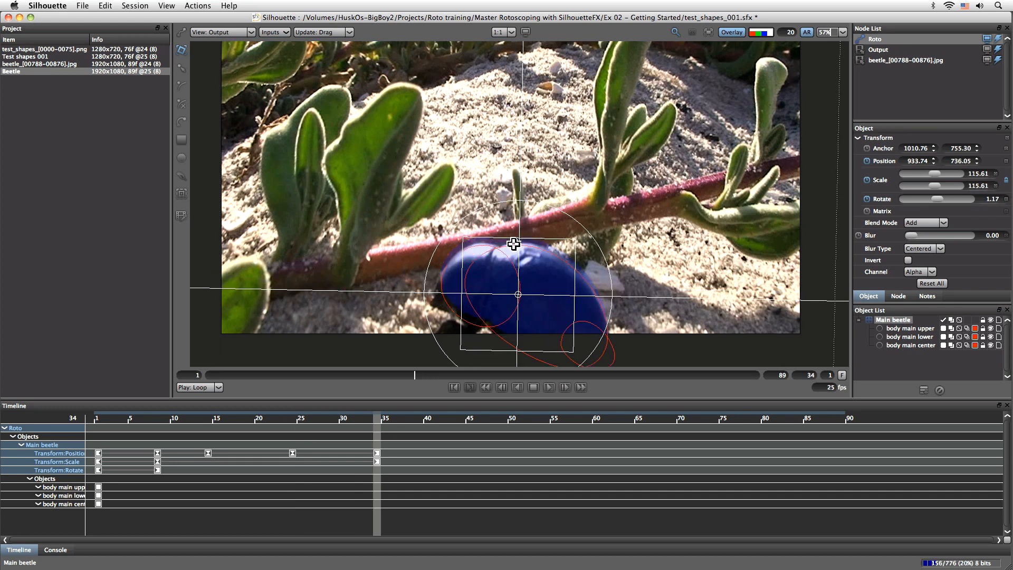
- Copy the Main beetle layer's scale keyframe from frame 8 and paste it at frame 24
{"action": "left_click_drag", "start_coordinate": [373, 423], "coordinate": [293, 436]}
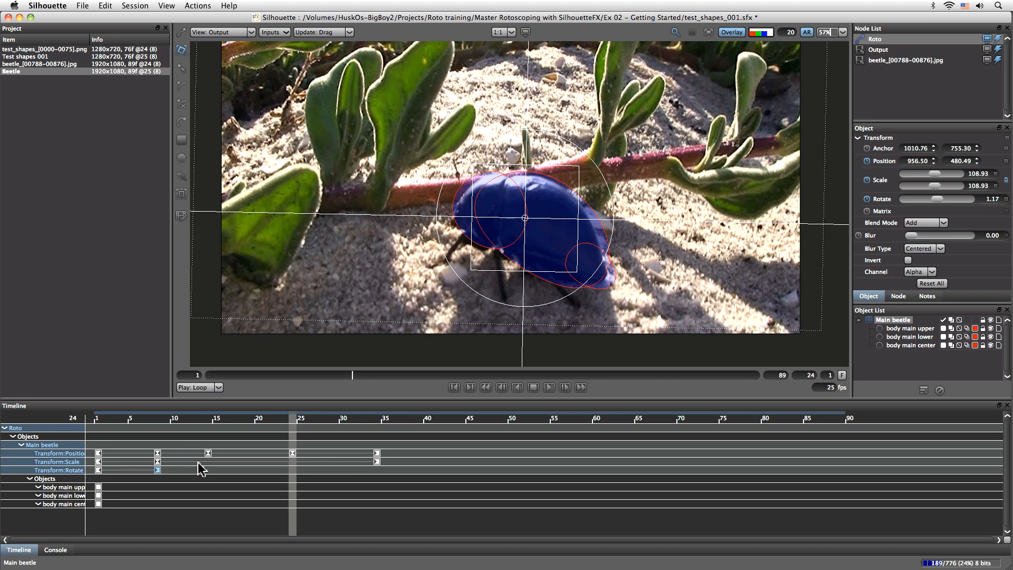
{"action": "right_click", "coordinate": [160, 464]}
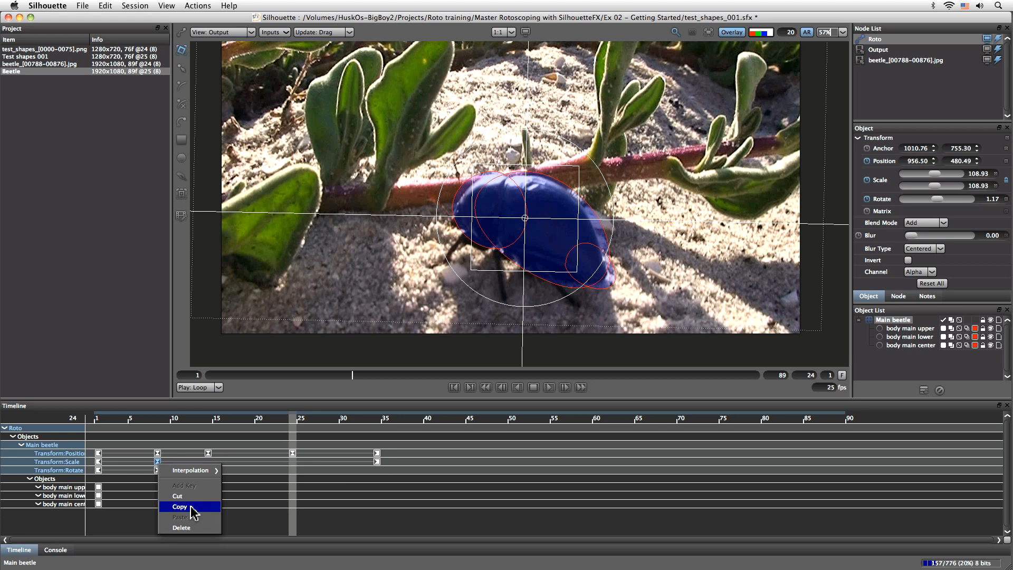
{"action": "left_click", "coordinate": [180, 507]}
{"action": "right_click", "coordinate": [291, 463]}
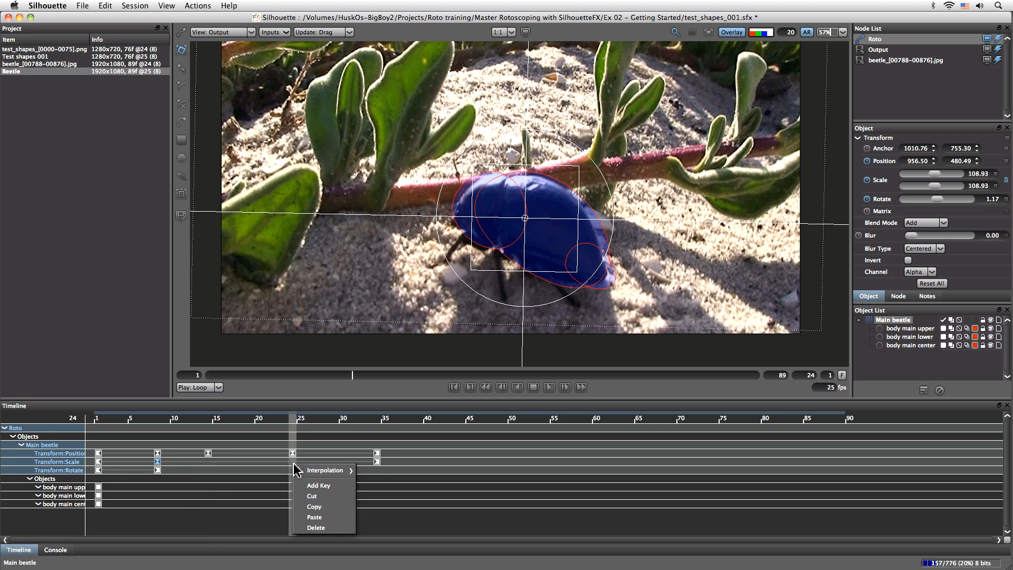
{"action": "left_click", "coordinate": [328, 516]}
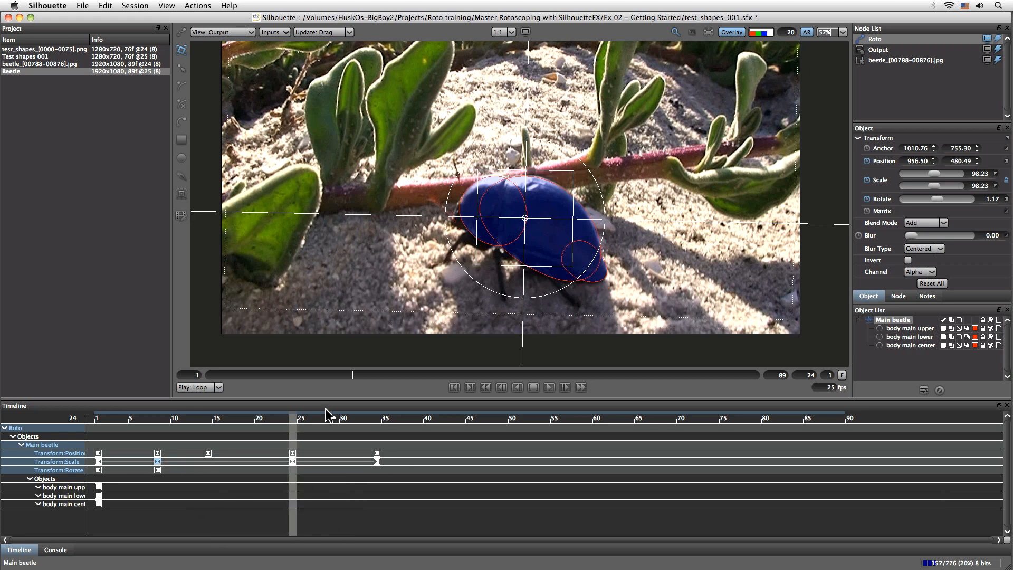
- Correct the Main beetle layer's position at frame 6 to about 967, 460 and at frame 10 to about 956, 407
{"action": "left_click_drag", "start_coordinate": [294, 422], "coordinate": [141, 441]}
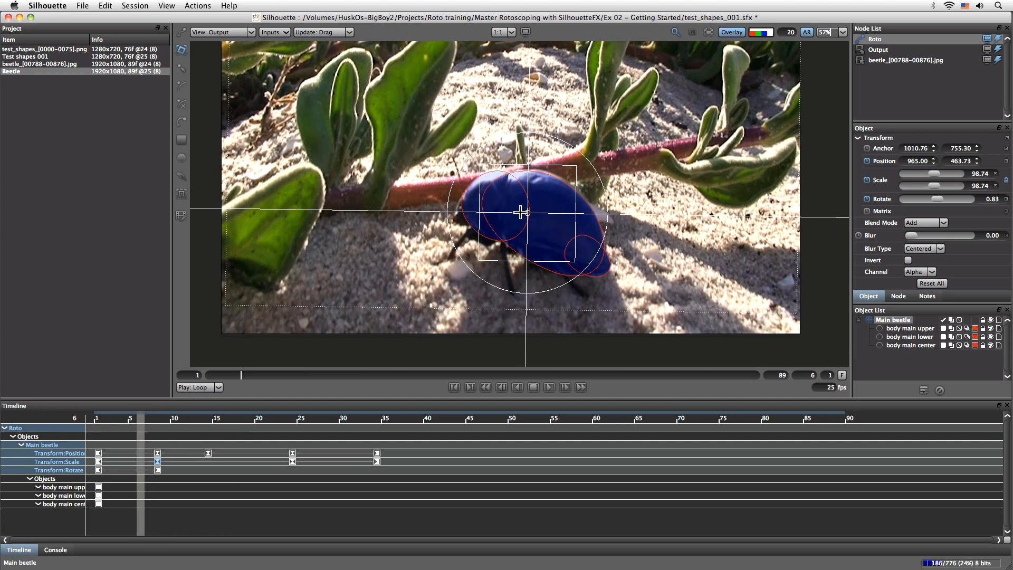
{"action": "left_click_drag", "start_coordinate": [579, 188], "coordinate": [580, 187]}
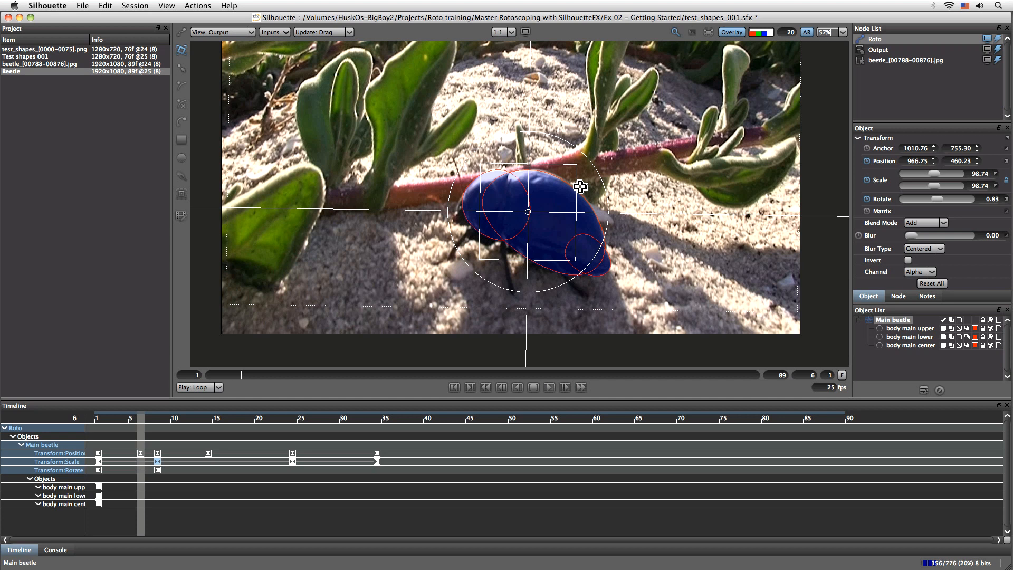
{"action": "left_click_drag", "start_coordinate": [147, 422], "coordinate": [174, 431]}
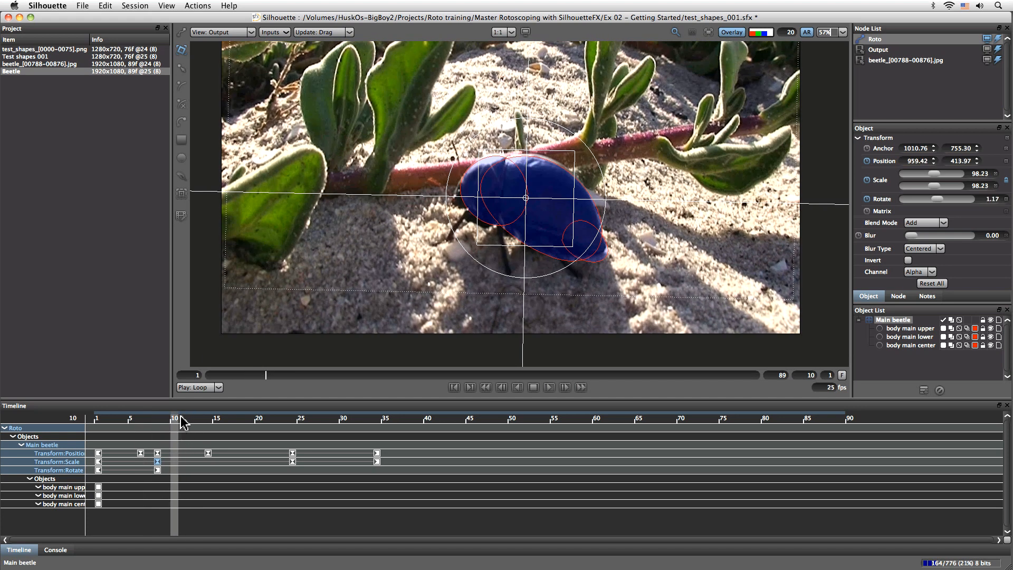
{"action": "left_click_drag", "start_coordinate": [572, 176], "coordinate": [575, 174]}
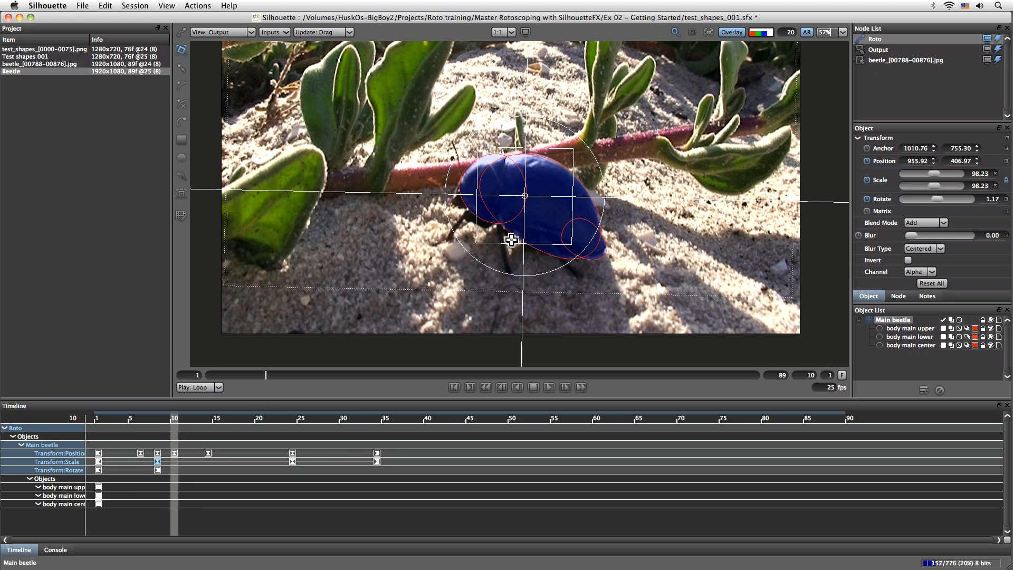
- At frame 16, reposition and scale the Main beetle layer to follow the beetle's shell
{"action": "left_click_drag", "start_coordinate": [175, 421], "coordinate": [230, 422]}
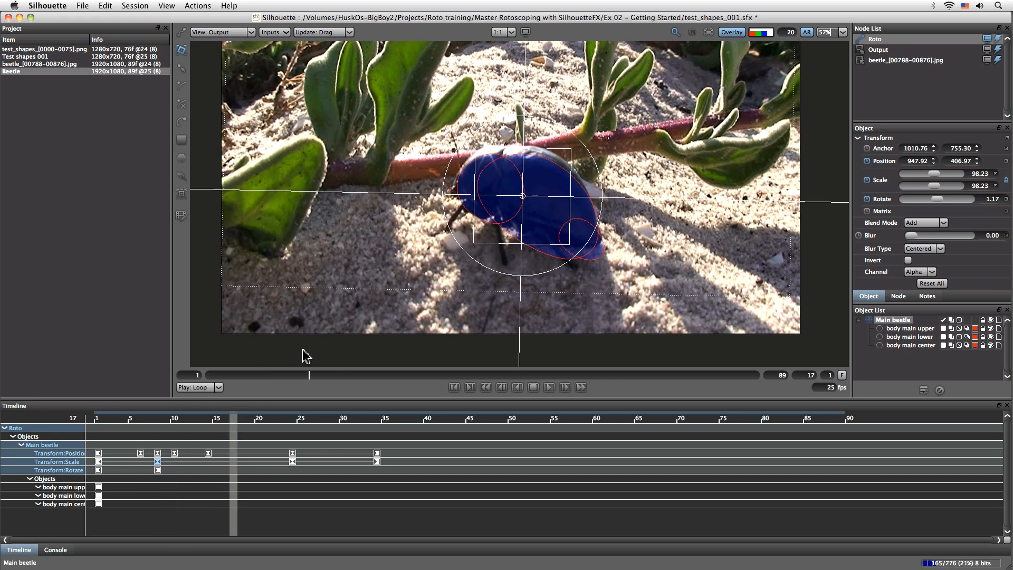
{"action": "key", "text": "z"}
{"action": "left_click_drag", "start_coordinate": [572, 179], "coordinate": [571, 171]}
{"action": "left_click_drag", "start_coordinate": [475, 137], "coordinate": [479, 139]}
{"action": "left_click_drag", "start_coordinate": [572, 160], "coordinate": [572, 158]}
- Reposition the Main beetle layer at frame 19, and at frame 20 fit it at about 954, 423 with scale about 92.5
{"action": "left_click_drag", "start_coordinate": [218, 422], "coordinate": [250, 425]}
{"action": "left_click_drag", "start_coordinate": [512, 202], "coordinate": [512, 200]}
{"action": "mouse_move", "coordinate": [268, 421]}
{"action": "left_mouse_down"}
{"action": "mouse_move", "coordinate": [282, 419]}
{"action": "mouse_move", "coordinate": [260, 420]}
{"action": "left_mouse_up"}
{"action": "left_click_drag", "start_coordinate": [572, 178], "coordinate": [572, 175]}
{"action": "left_click_drag", "start_coordinate": [477, 147], "coordinate": [478, 149]}
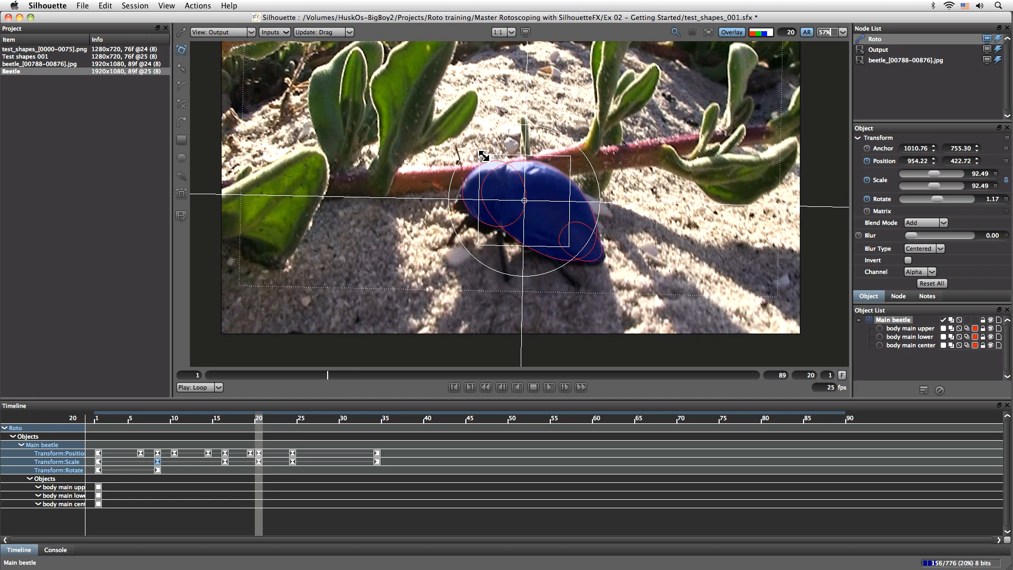
- Reposition and scale the Main beetle layer at frame 25, and move it to about 955, 504 with rotation about 2.3 at frame 27
{"action": "left_click", "coordinate": [277, 420]}
{"action": "left_click_drag", "start_coordinate": [280, 425], "coordinate": [300, 425]}
{"action": "left_click_drag", "start_coordinate": [580, 215], "coordinate": [602, 230]}
{"action": "left_click_drag", "start_coordinate": [571, 263], "coordinate": [566, 260]}
{"action": "mouse_move", "coordinate": [304, 422]}
{"action": "left_mouse_down"}
{"action": "mouse_move", "coordinate": [336, 420]}
{"action": "mouse_move", "coordinate": [319, 422]}
{"action": "left_mouse_up"}
{"action": "mouse_move", "coordinate": [573, 224]}
{"action": "left_mouse_down"}
{"action": "mouse_move", "coordinate": [573, 215]}
{"action": "mouse_move", "coordinate": [578, 225]}
{"action": "left_mouse_up"}
- Copy the Main beetle layer's rotation keyframe from frame 8 and paste it at frame 25
{"action": "right_click", "coordinate": [157, 470]}
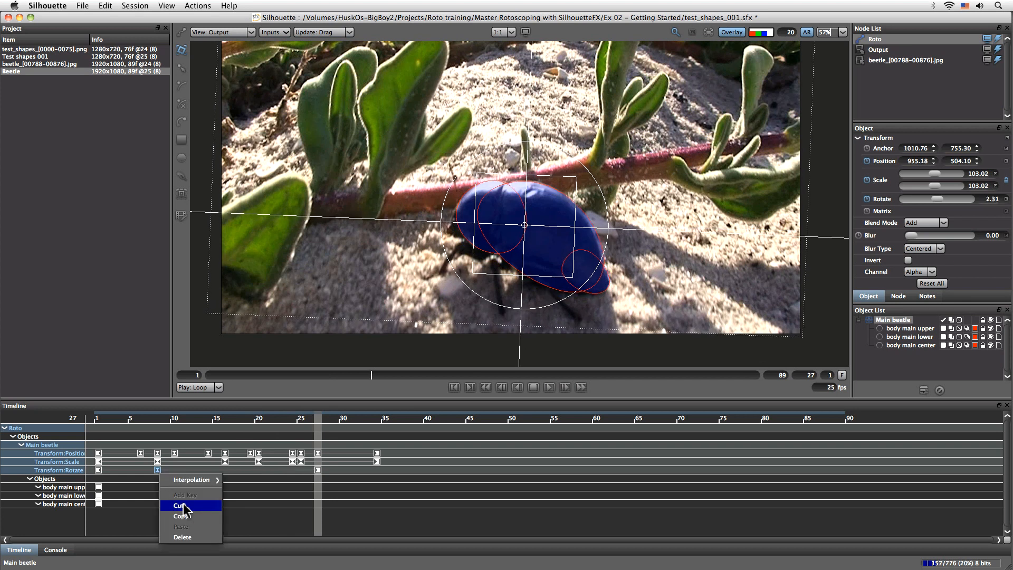
{"action": "left_click", "coordinate": [180, 516]}
{"action": "left_click", "coordinate": [301, 421]}
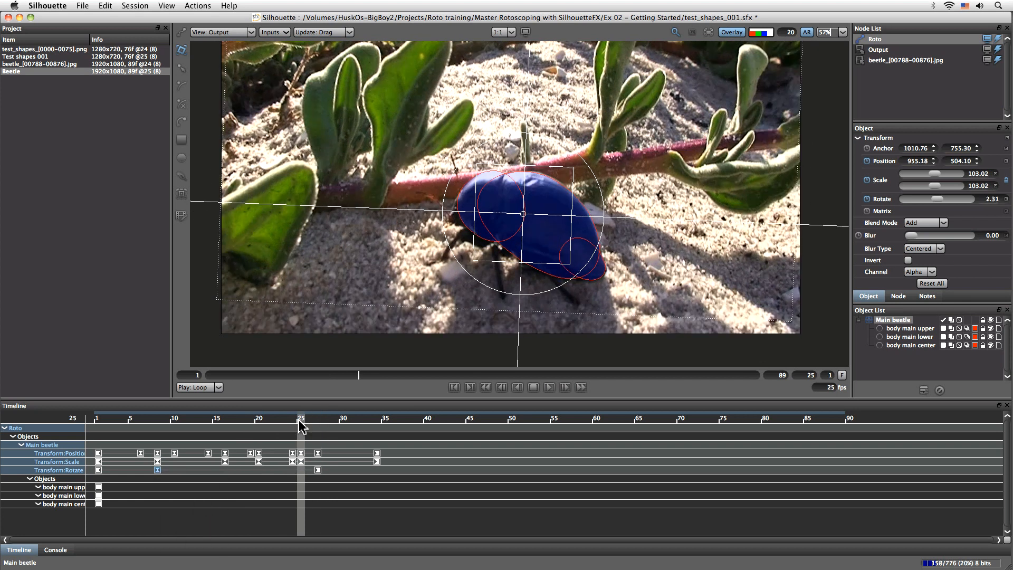
{"action": "right_click", "coordinate": [300, 470]}
{"action": "left_click", "coordinate": [322, 525]}
- At frame 27, rotate the Main beetle layer to about 4.2 and fit it at about 955, 508 with scale about 103.3
{"action": "left_click_drag", "start_coordinate": [302, 423], "coordinate": [318, 423]}
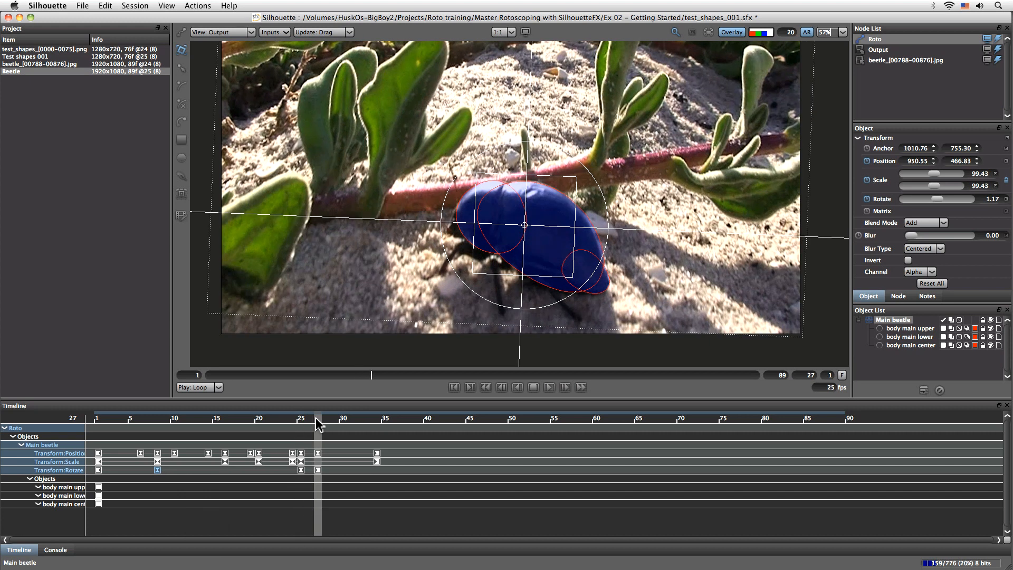
{"action": "left_click_drag", "start_coordinate": [608, 239], "coordinate": [607, 244]}
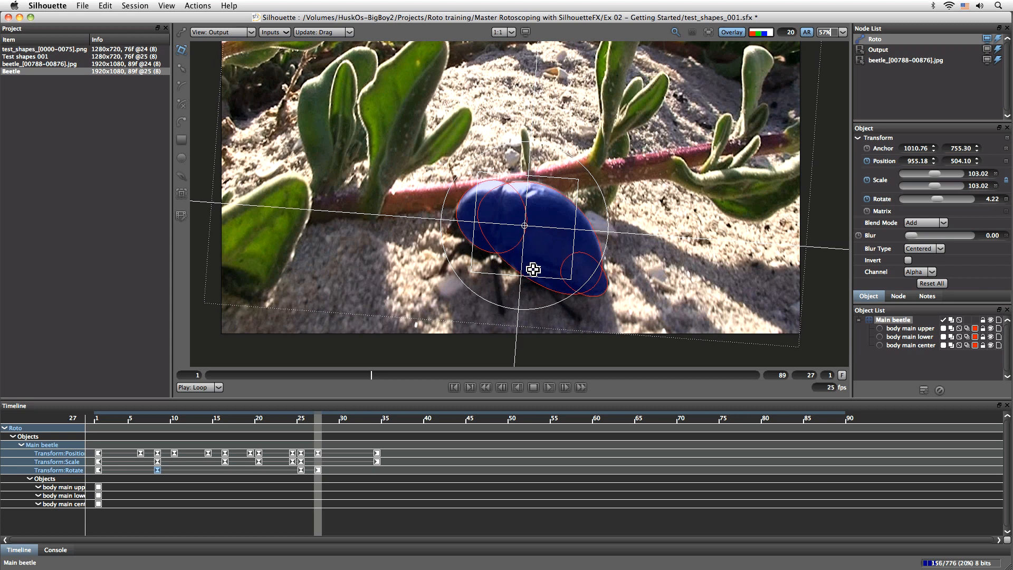
{"action": "left_click_drag", "start_coordinate": [533, 267], "coordinate": [532, 268]}
- At frame 30, reposition, scale and rotate the Main beetle layer to fit the beetle's shell
{"action": "left_click_drag", "start_coordinate": [320, 419], "coordinate": [344, 426]}
{"action": "left_click_drag", "start_coordinate": [548, 297], "coordinate": [546, 299]}
{"action": "left_click_drag", "start_coordinate": [453, 306], "coordinate": [455, 308]}
{"action": "left_click_drag", "start_coordinate": [471, 204], "coordinate": [470, 203]}
{"action": "left_click_drag", "start_coordinate": [556, 270], "coordinate": [556, 269]}
- At frame 32, fit the Main beetle layer at about 937, 654 with scale about 113 and rotation about 4.0
{"action": "left_click_drag", "start_coordinate": [361, 424], "coordinate": [363, 424]}
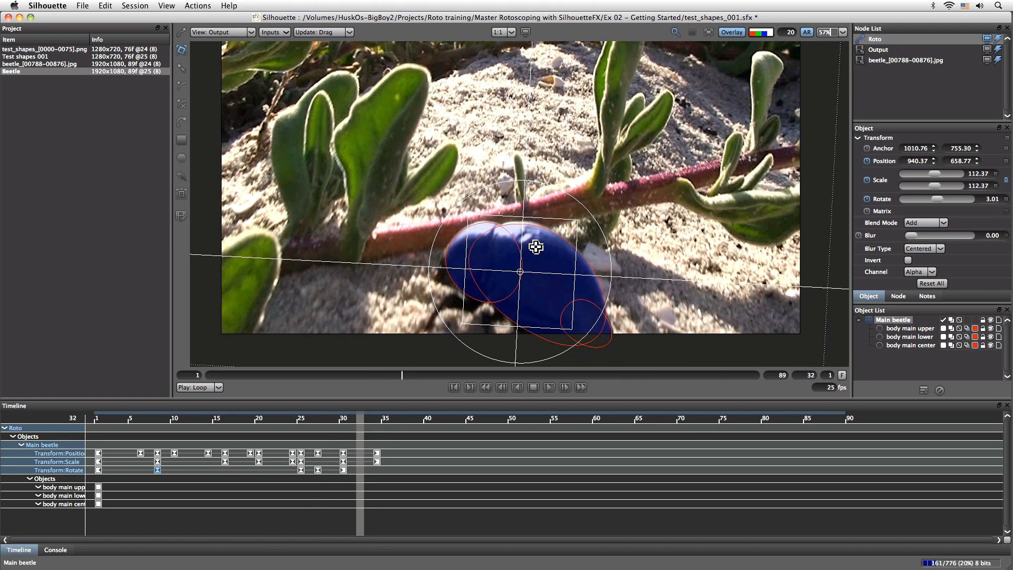
{"action": "left_click_drag", "start_coordinate": [541, 245], "coordinate": [542, 242]}
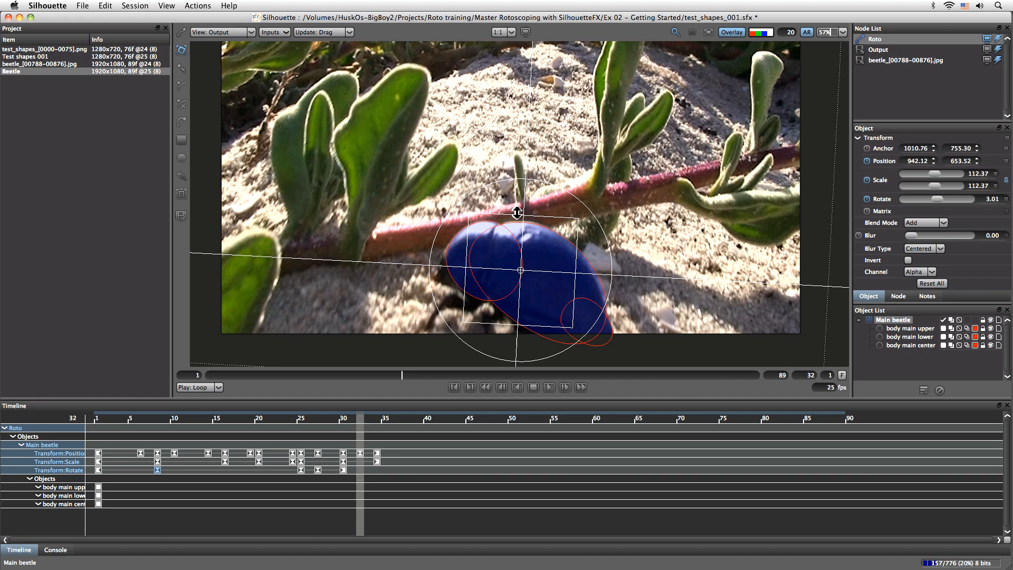
{"action": "left_click_drag", "start_coordinate": [608, 242], "coordinate": [608, 244]}
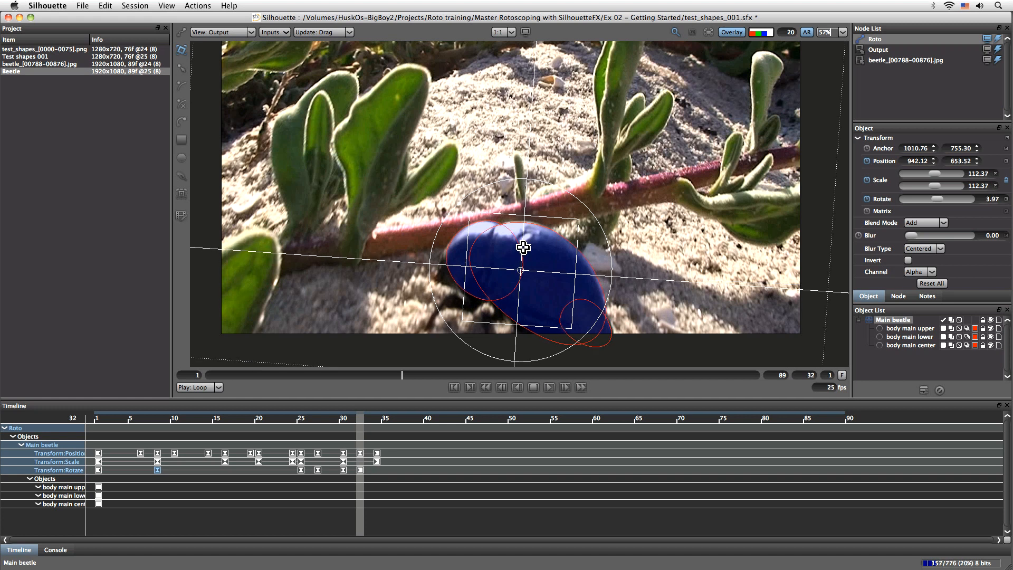
{"action": "left_click_drag", "start_coordinate": [522, 248], "coordinate": [521, 249]}
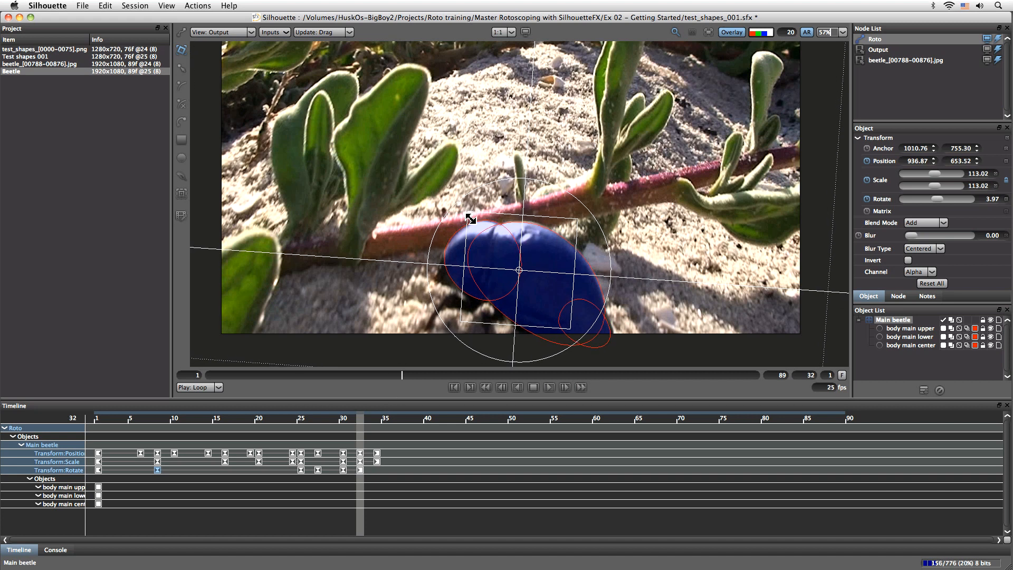
- Review the animated shapes back to frame 1 and deselect the Main beetle layer
{"action": "left_click", "coordinate": [386, 425]}
{"action": "mouse_move", "coordinate": [384, 421]}
{"action": "left_mouse_down"}
{"action": "mouse_move", "coordinate": [370, 430]}
{"action": "mouse_move", "coordinate": [72, 423]}
{"action": "left_mouse_up"}
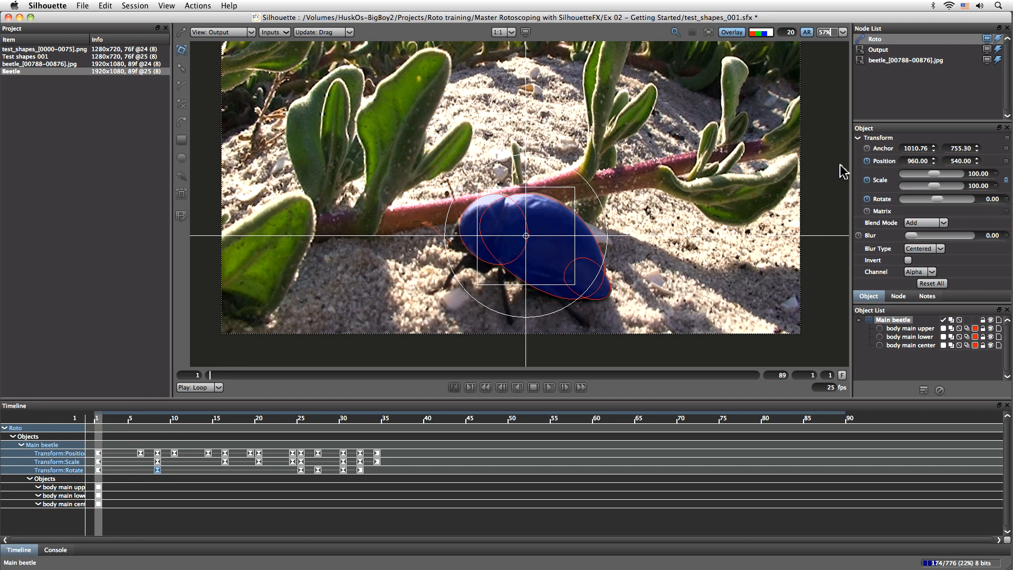
{"action": "left_click", "coordinate": [908, 364]}
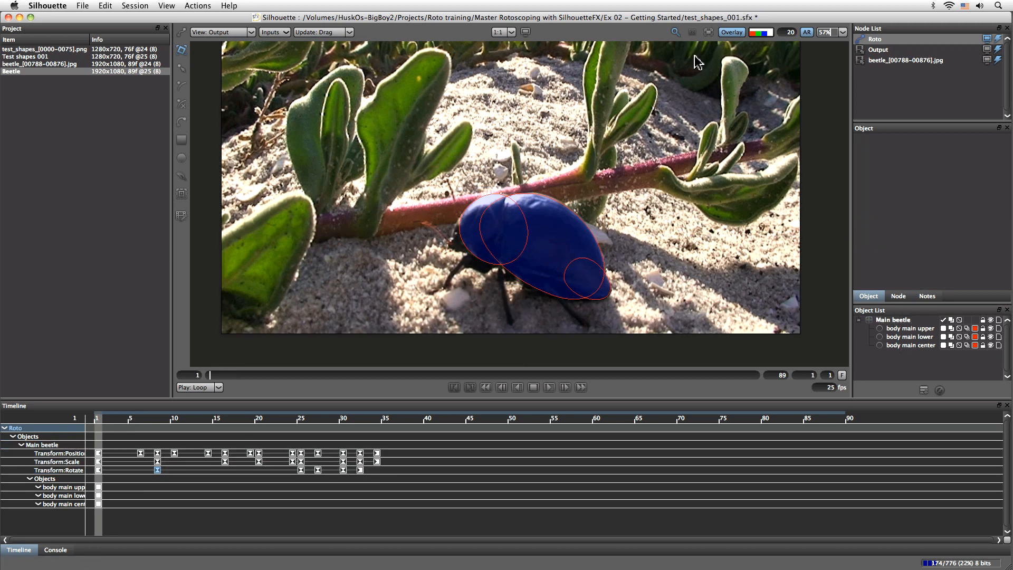
- Correct the Main beetle layer's position at frame 3 to about 968, 529 and save the project
{"action": "mouse_move", "coordinate": [100, 425]}
{"action": "left_mouse_down"}
{"action": "mouse_move", "coordinate": [125, 425]}
{"action": "mouse_move", "coordinate": [91, 426]}
{"action": "mouse_move", "coordinate": [116, 425]}
{"action": "left_mouse_up"}
{"action": "left_click", "coordinate": [893, 320]}
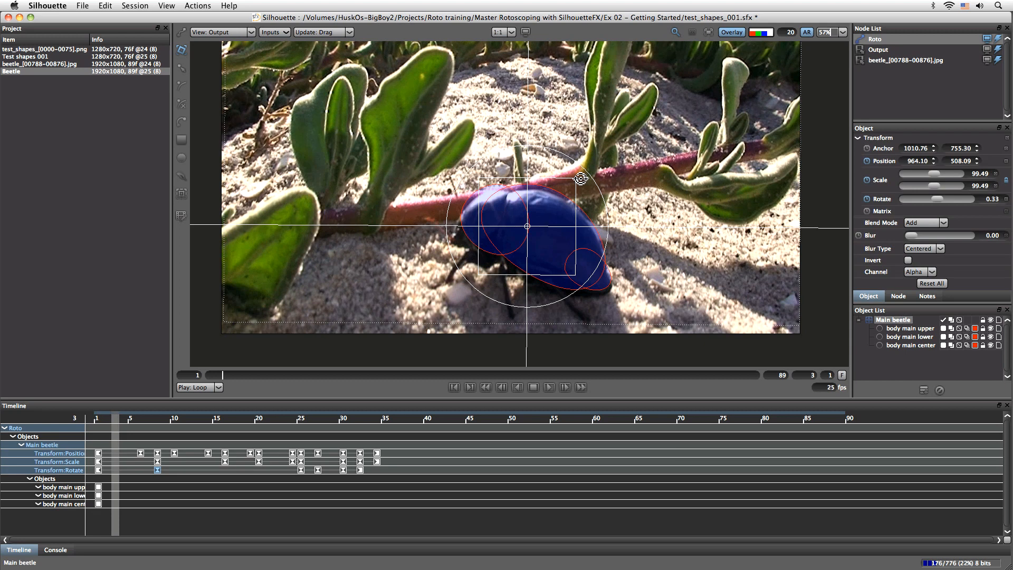
{"action": "left_click_drag", "start_coordinate": [548, 183], "coordinate": [549, 194]}
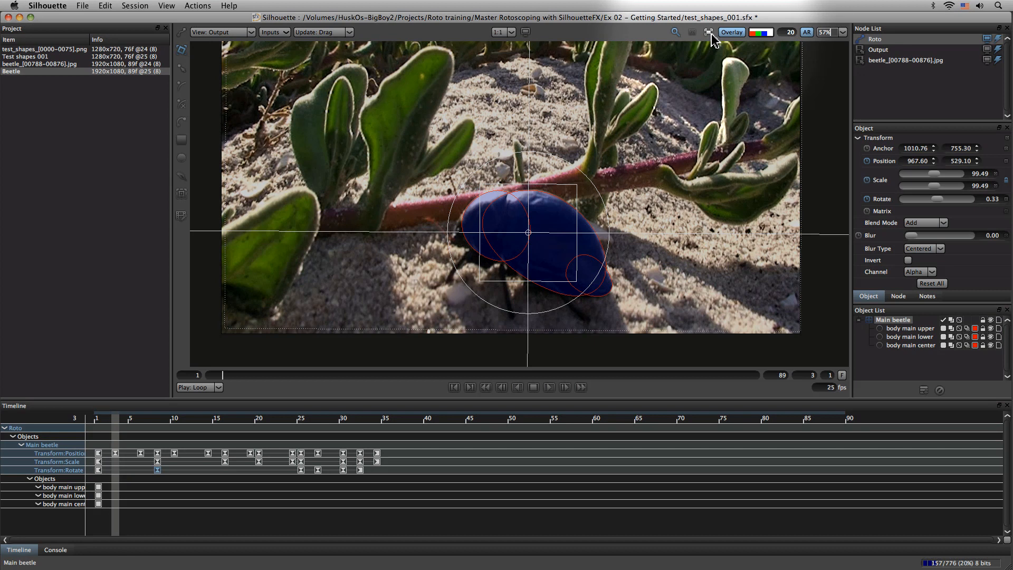
{"action": "key", "text": "super+s"}
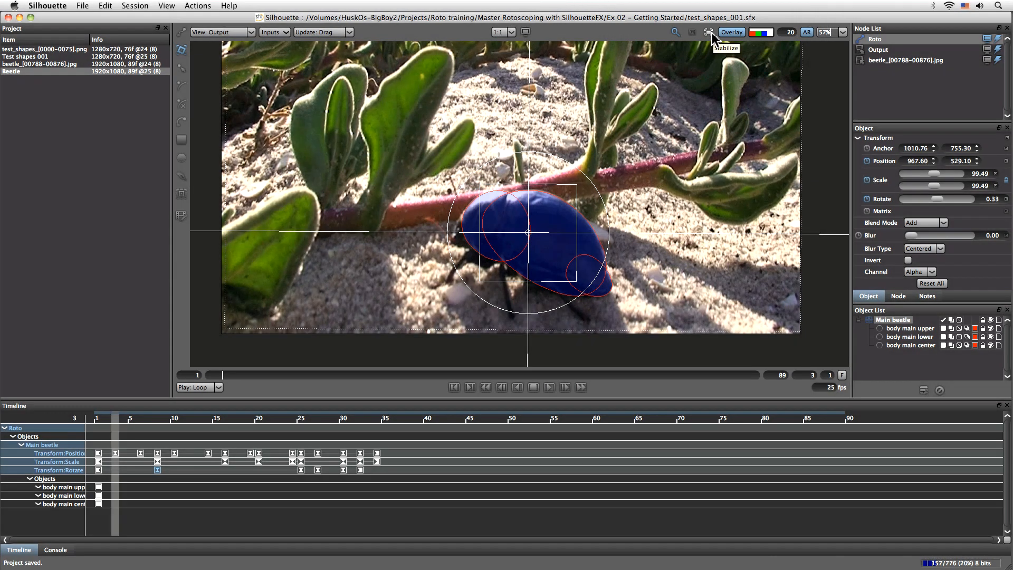
- Check the motion in a stabilized view, and at frame 14 move the Main beetle layer to about 953, 372 with stabilization off
{"action": "left_click", "coordinate": [709, 32]}
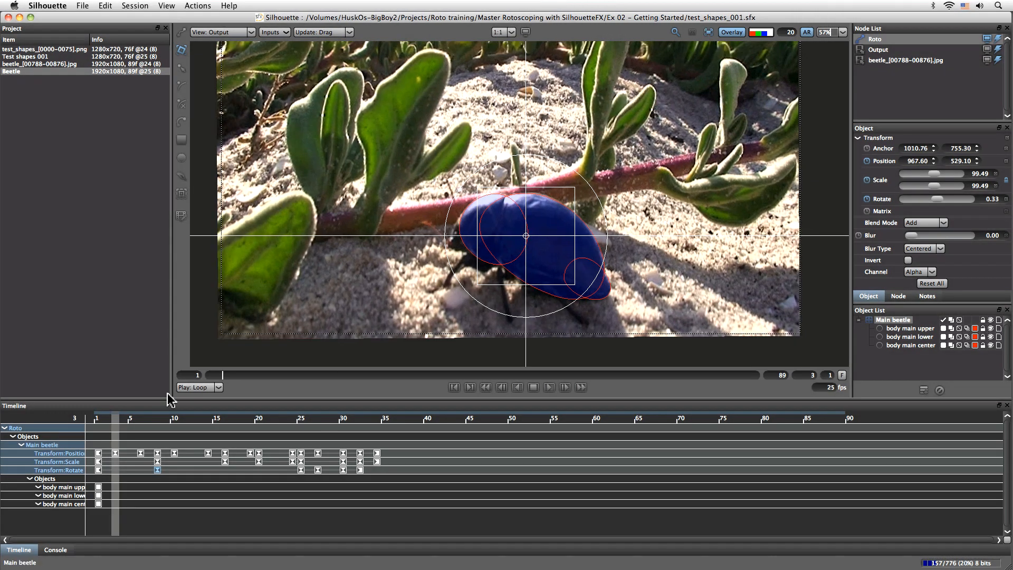
{"action": "left_click_drag", "start_coordinate": [116, 426], "coordinate": [206, 427]}
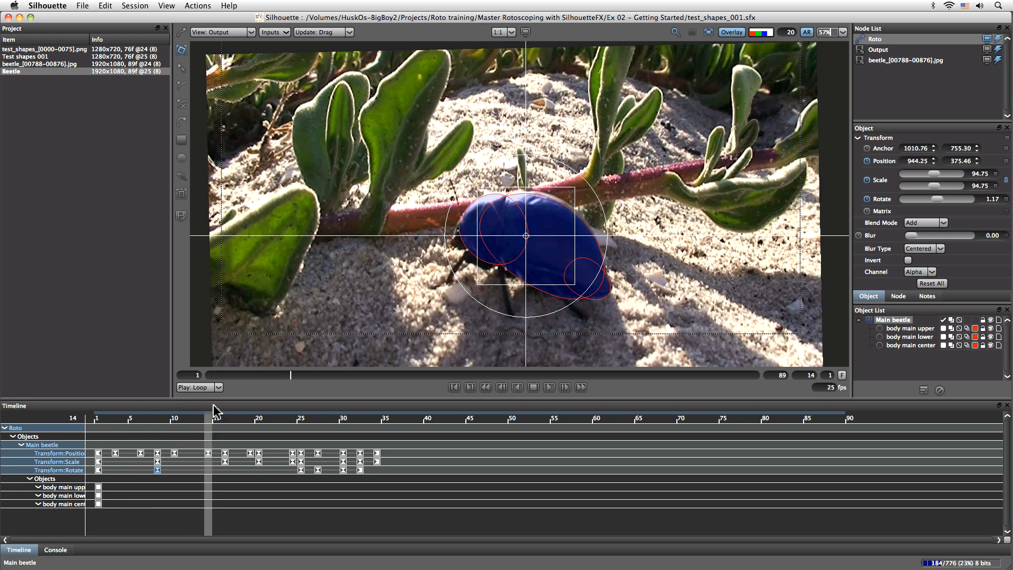
{"action": "left_click_drag", "start_coordinate": [553, 200], "coordinate": [578, 168]}
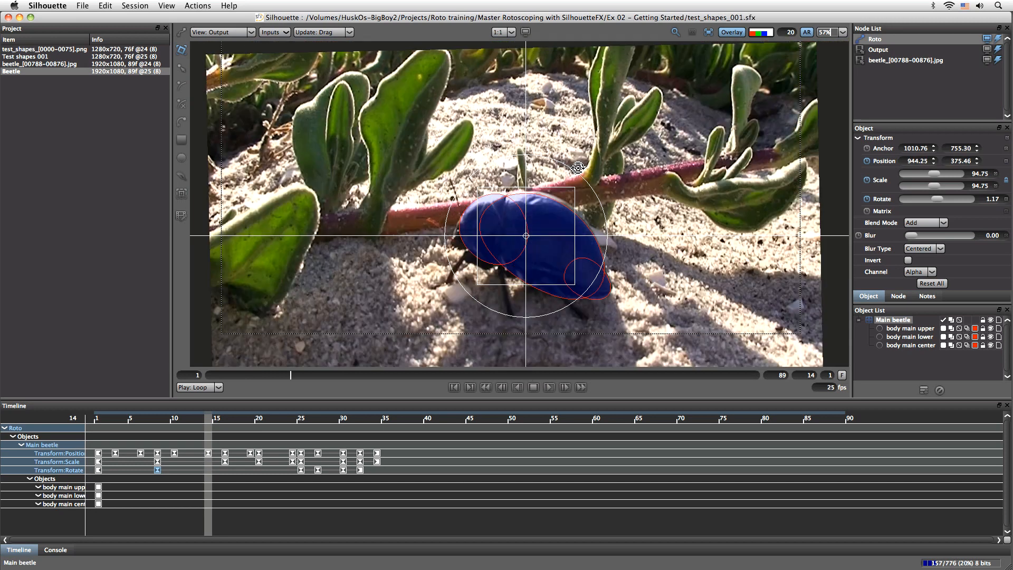
{"action": "left_click", "coordinate": [709, 33]}
{"action": "left_click_drag", "start_coordinate": [555, 190], "coordinate": [558, 189]}
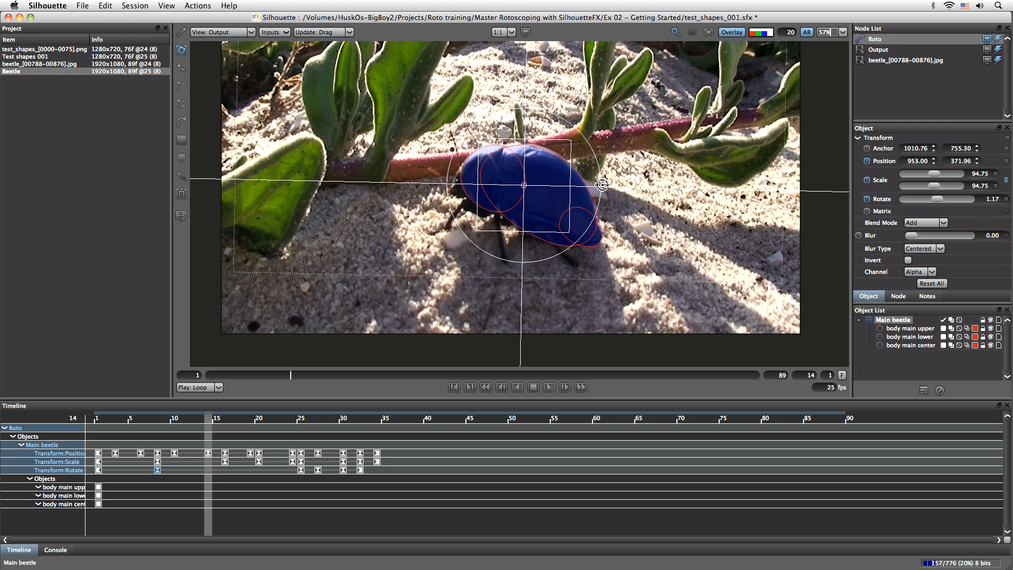
- Stabilize the view on the layer again and, at frame 34, slightly narrow the body main upper shape to fit the beetle
{"action": "left_click", "coordinate": [709, 32]}
{"action": "left_click", "coordinate": [246, 435]}
{"action": "left_click_drag", "start_coordinate": [246, 435], "coordinate": [319, 443]}
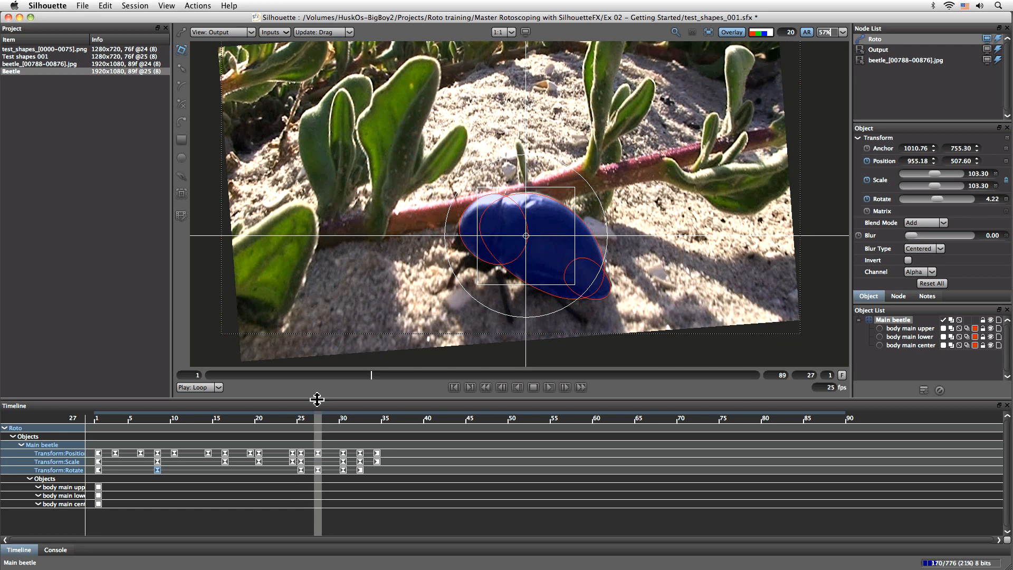
{"action": "left_click_drag", "start_coordinate": [323, 422], "coordinate": [378, 424]}
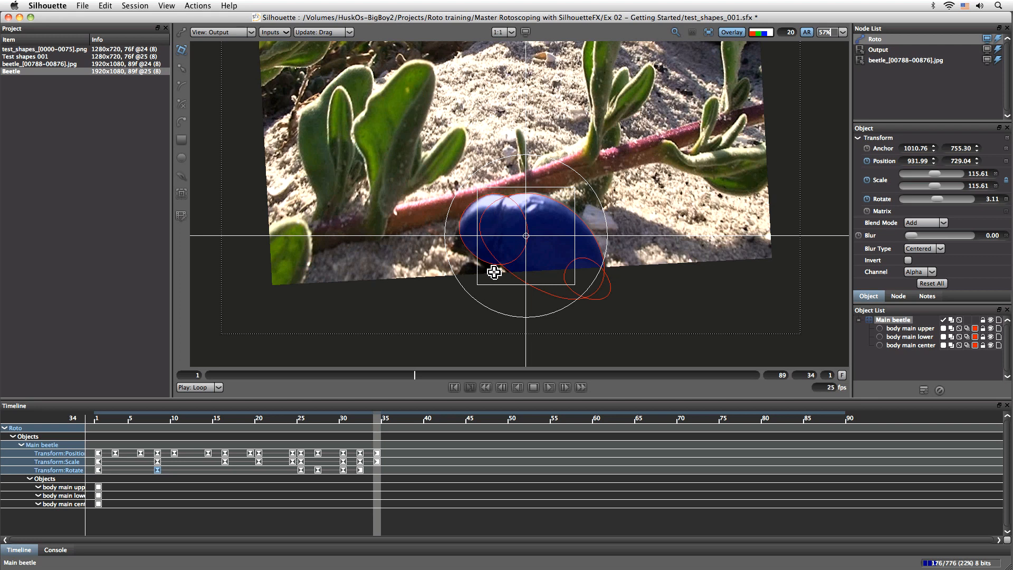
{"action": "left_click", "coordinate": [486, 207]}
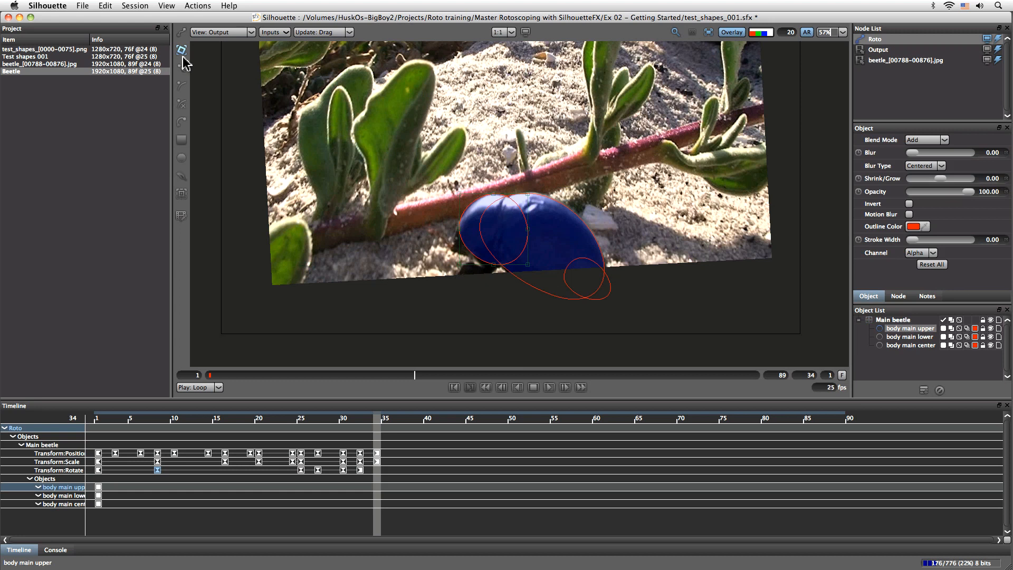
{"action": "left_click_drag", "start_coordinate": [460, 195], "coordinate": [461, 195]}
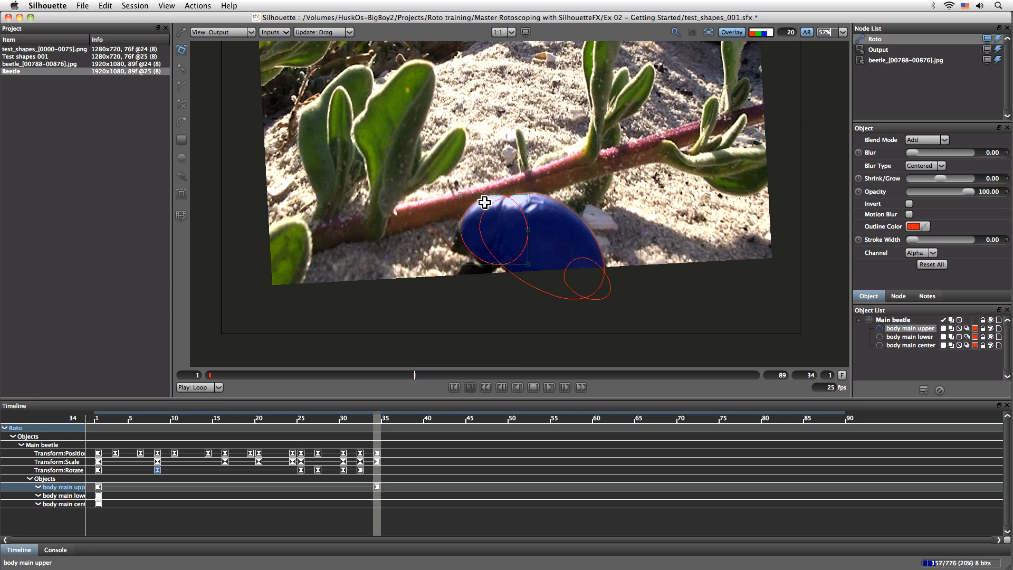
- Review the stabilized shapes from frame 1 to past frame 45, with all three body shapes selected
{"action": "left_click_drag", "start_coordinate": [375, 421], "coordinate": [96, 436]}
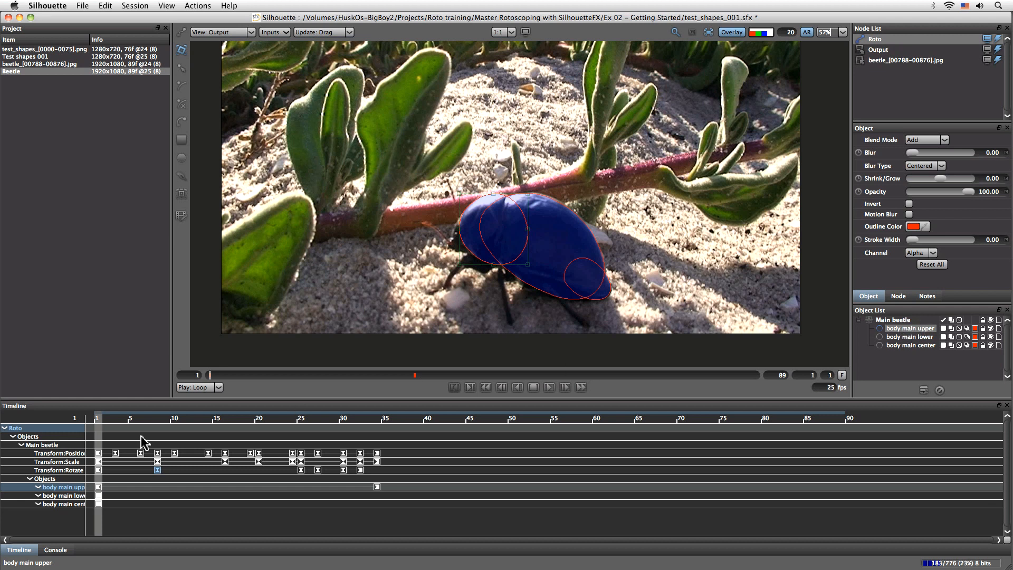
{"action": "left_click_drag", "start_coordinate": [106, 425], "coordinate": [468, 415]}
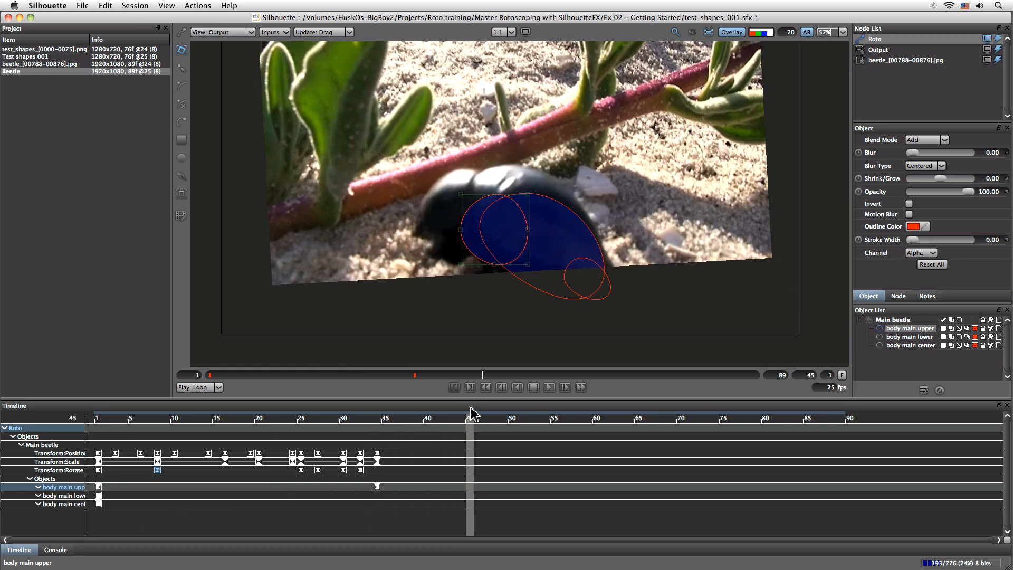
{"action": "left_click", "coordinate": [921, 337], "text": "shift"}
{"action": "left_click", "coordinate": [920, 345], "text": "shift"}
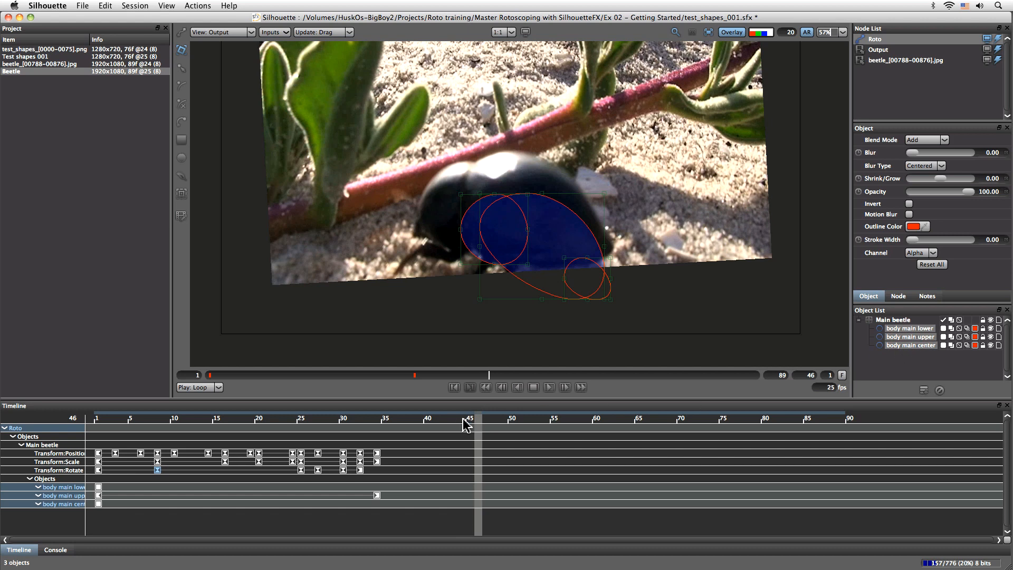
{"action": "left_click_drag", "start_coordinate": [473, 420], "coordinate": [391, 421]}
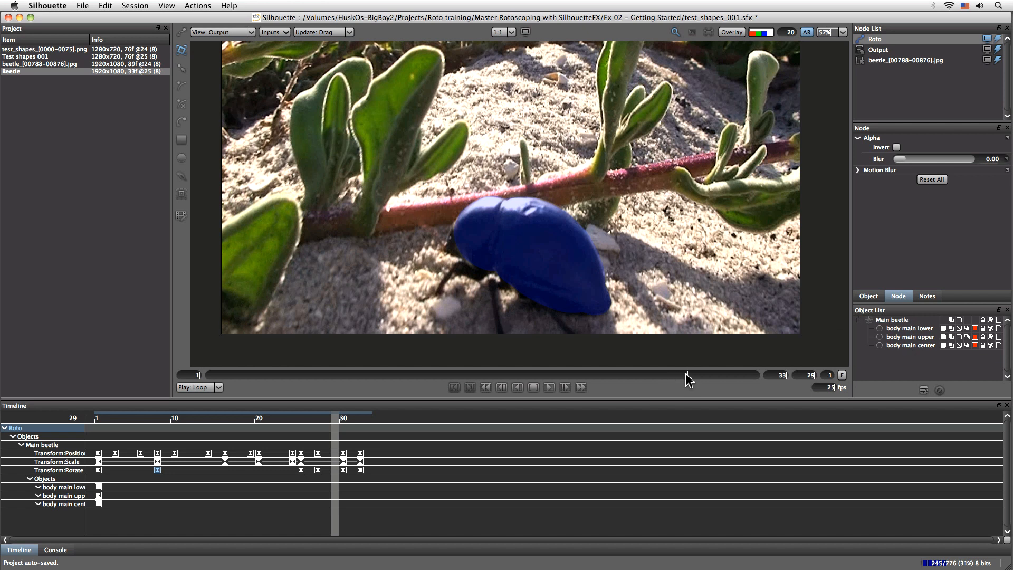
- Check the blue matte back to frame 8 with and without the shape overlay, and save the project
{"action": "left_click_drag", "start_coordinate": [688, 373], "coordinate": [331, 363]}
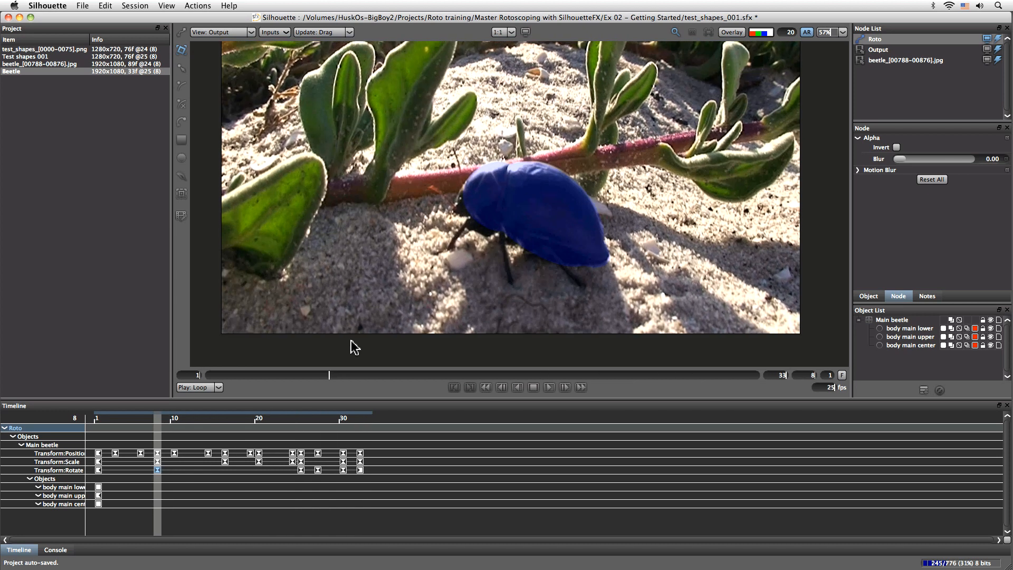
{"action": "left_click", "coordinate": [732, 32]}
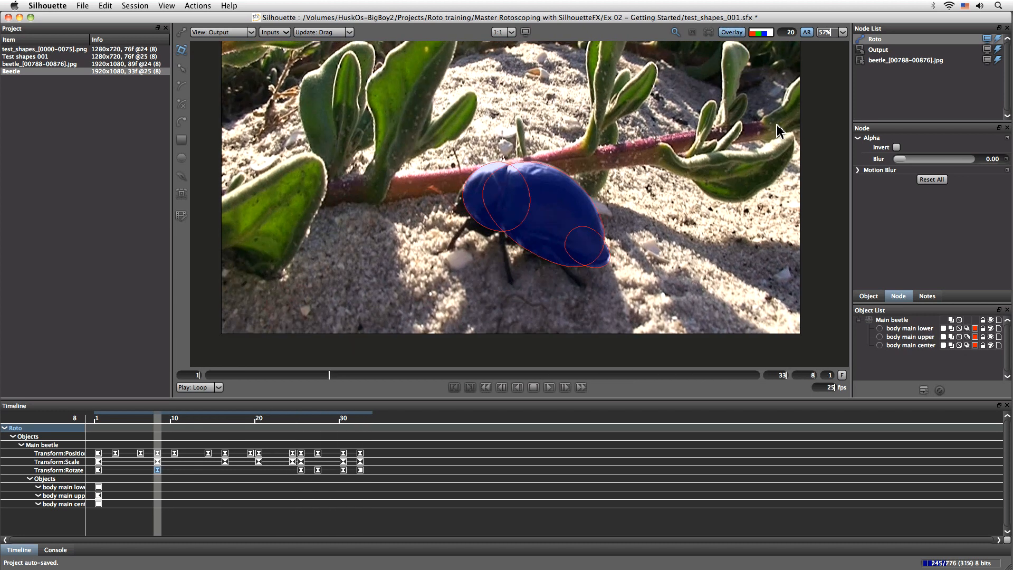
{"action": "left_click", "coordinate": [732, 32]}
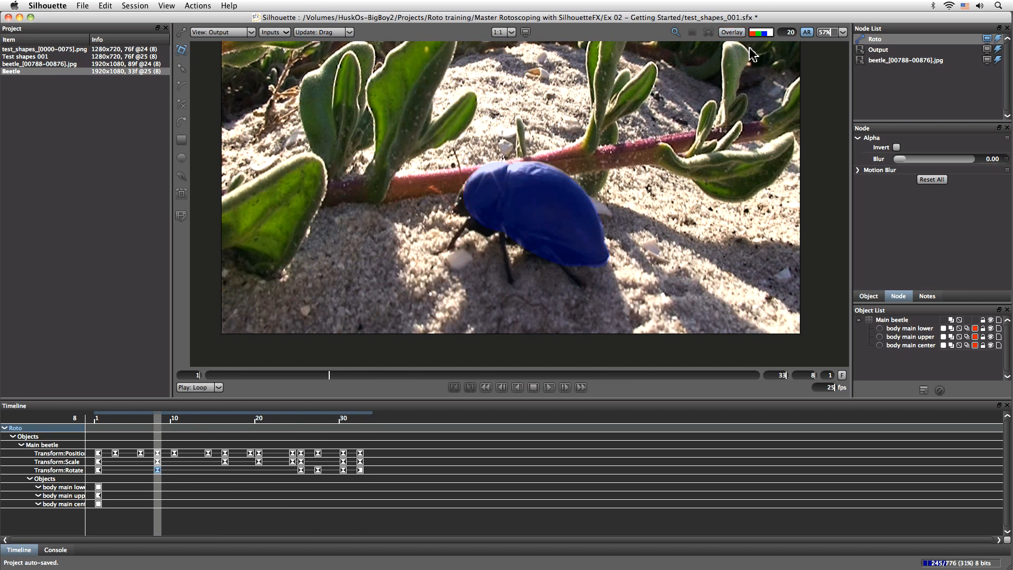
{"action": "key", "text": "super+s"}
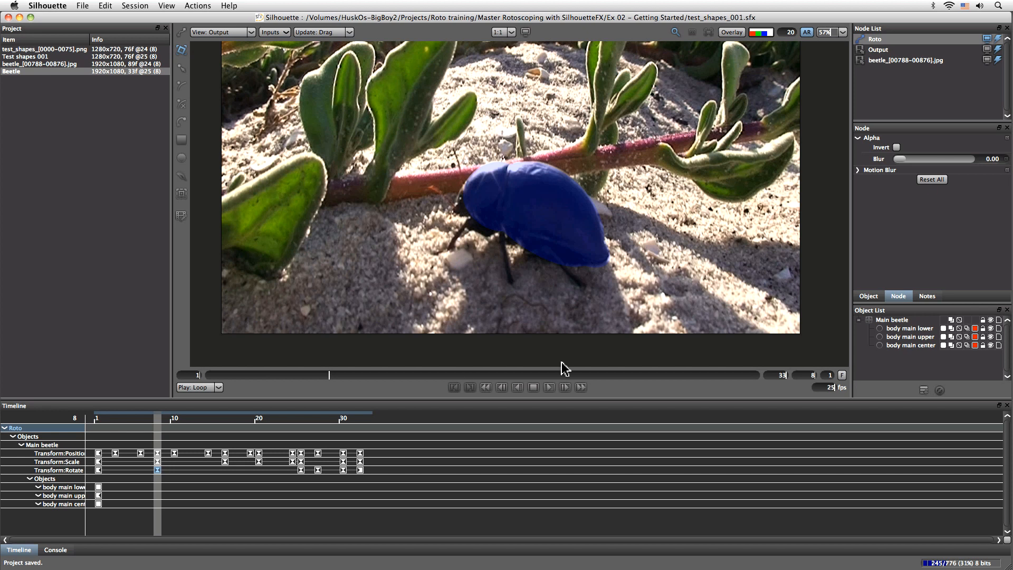